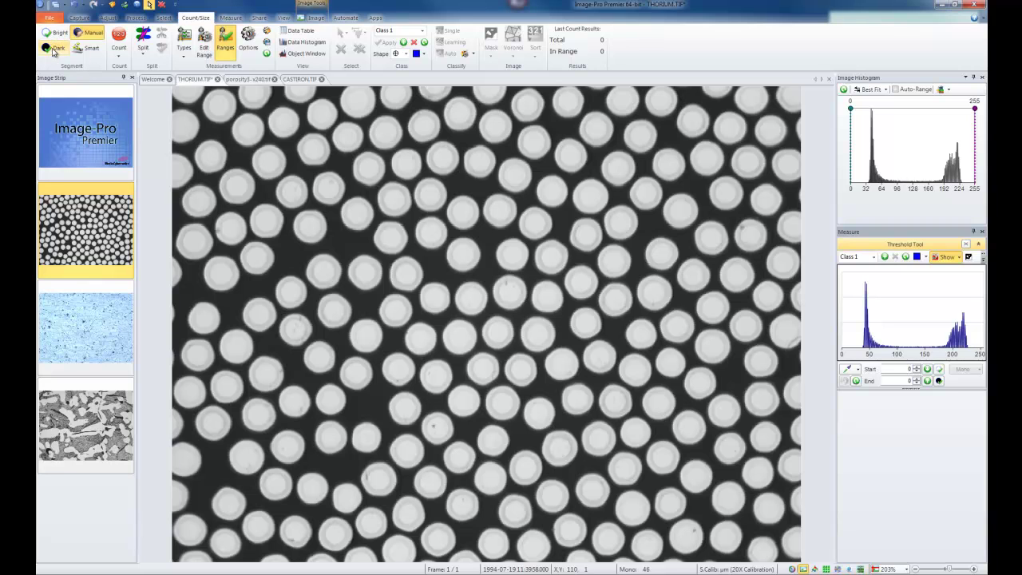
Segment the bright particles automatically, raise the threshold start level to 146, and readjust it on the histogram to 134 and 178
click(64, 35)
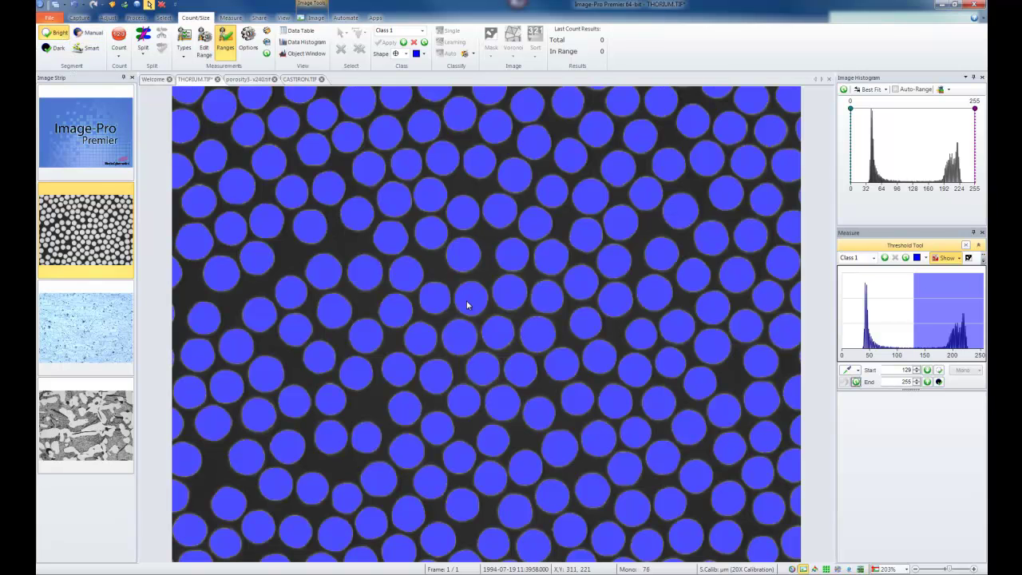
double_click(899, 369)
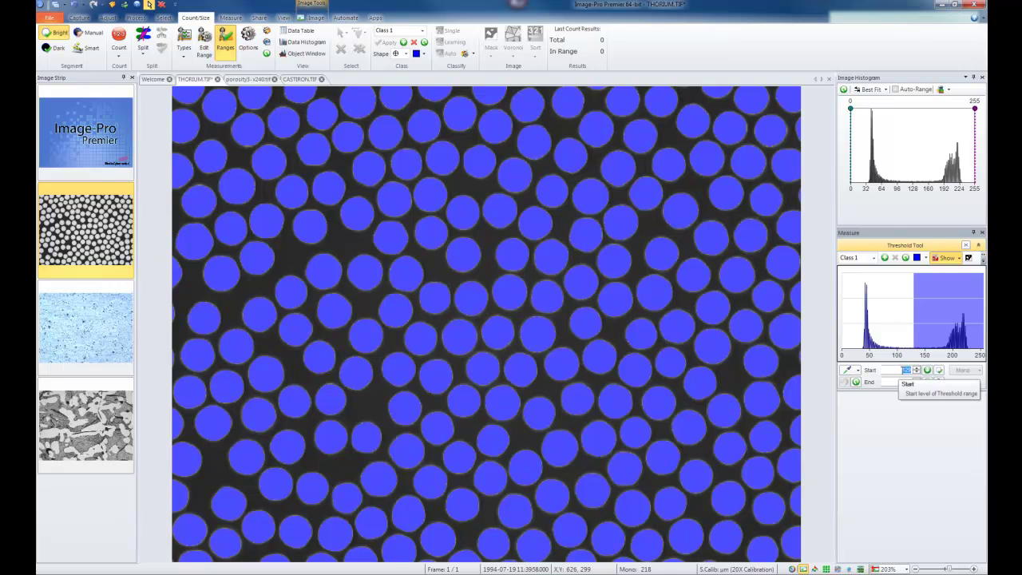
click(918, 370)
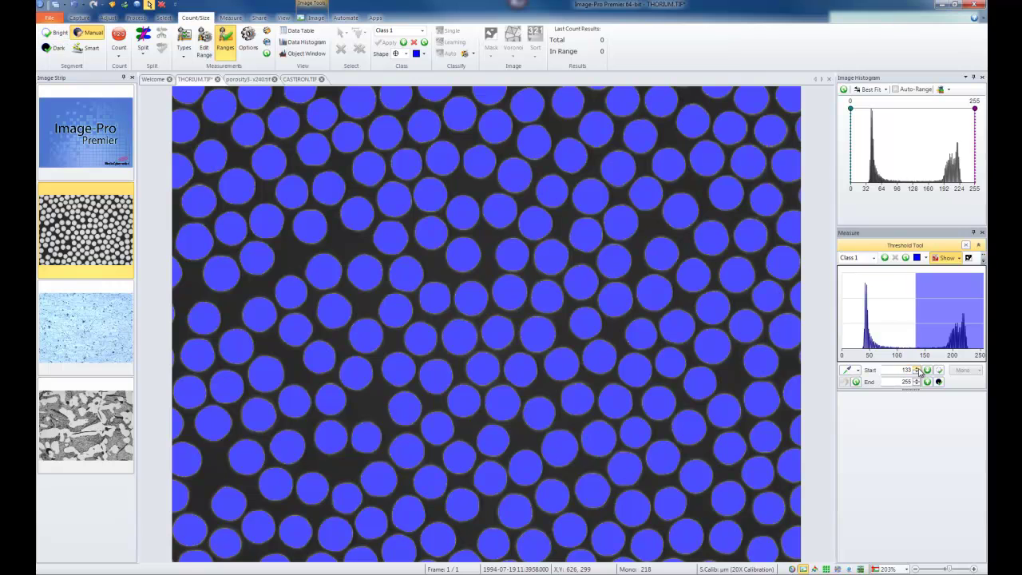
click(918, 370)
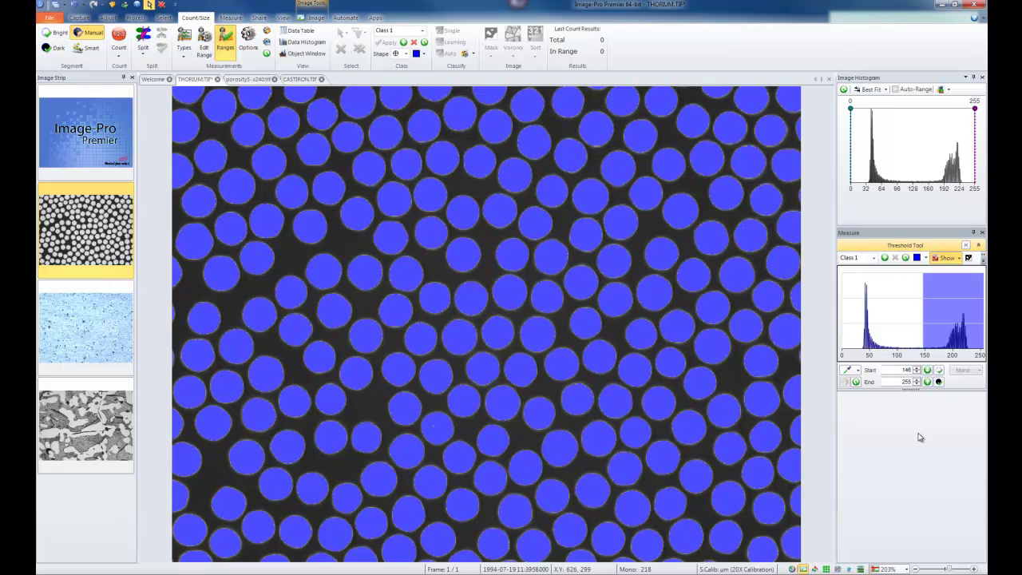
mouse_move(923, 311)
mouse_down()
mouse_move(957, 310)
mouse_move(916, 309)
mouse_up()
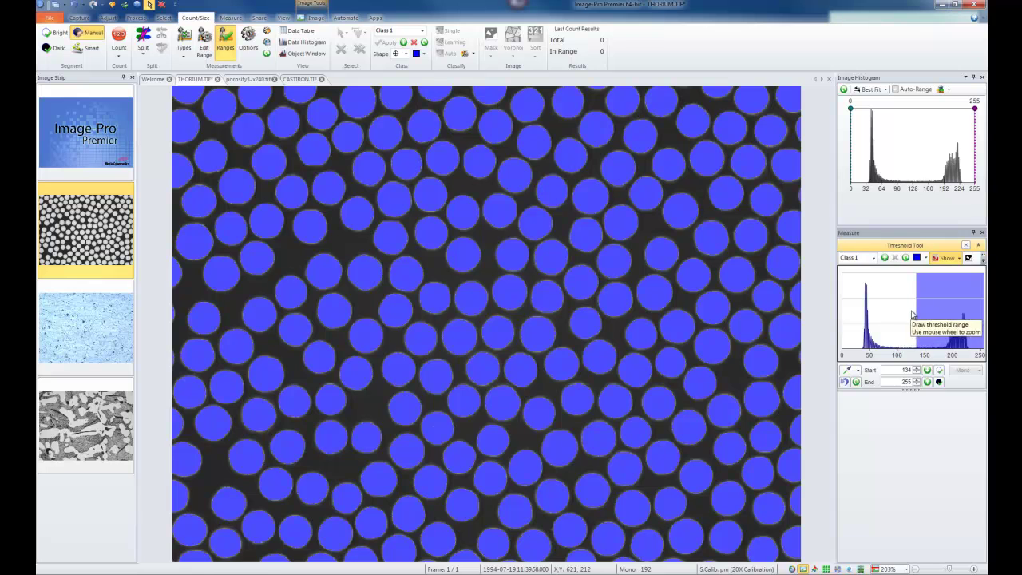
drag(916, 307, 942, 308)
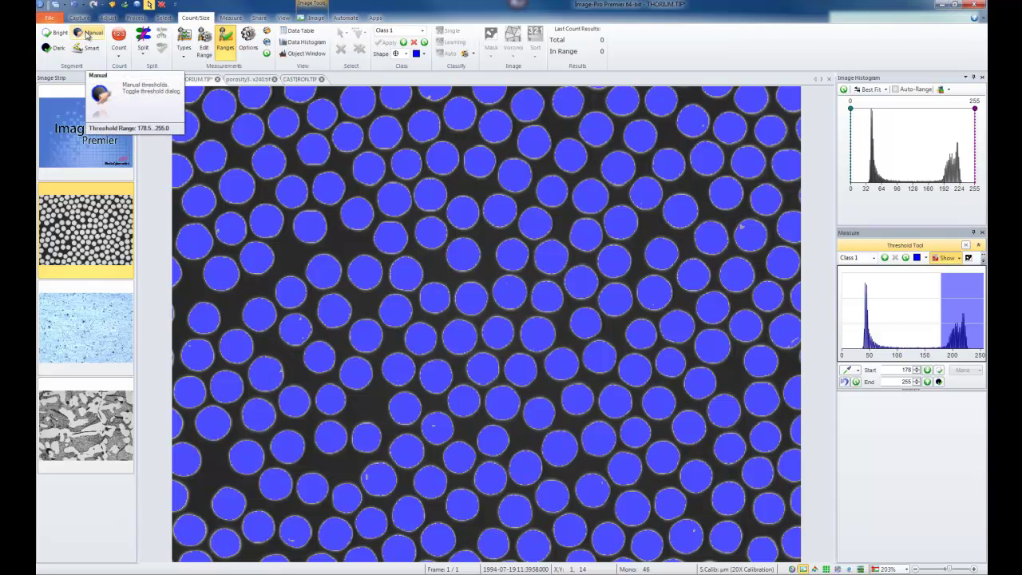
Segment the dark background automatically and return to manual thresholding
click(56, 49)
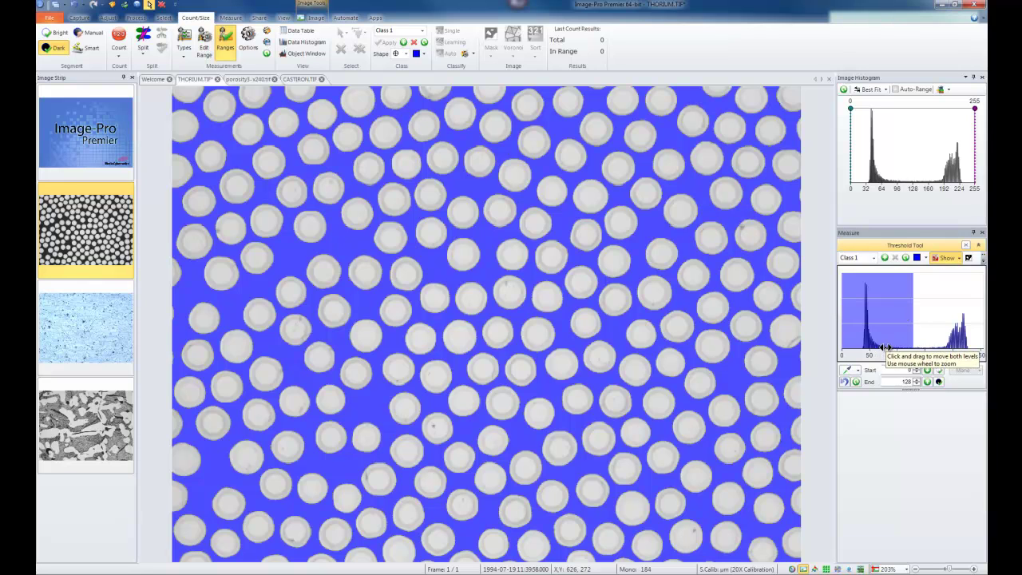
click(89, 37)
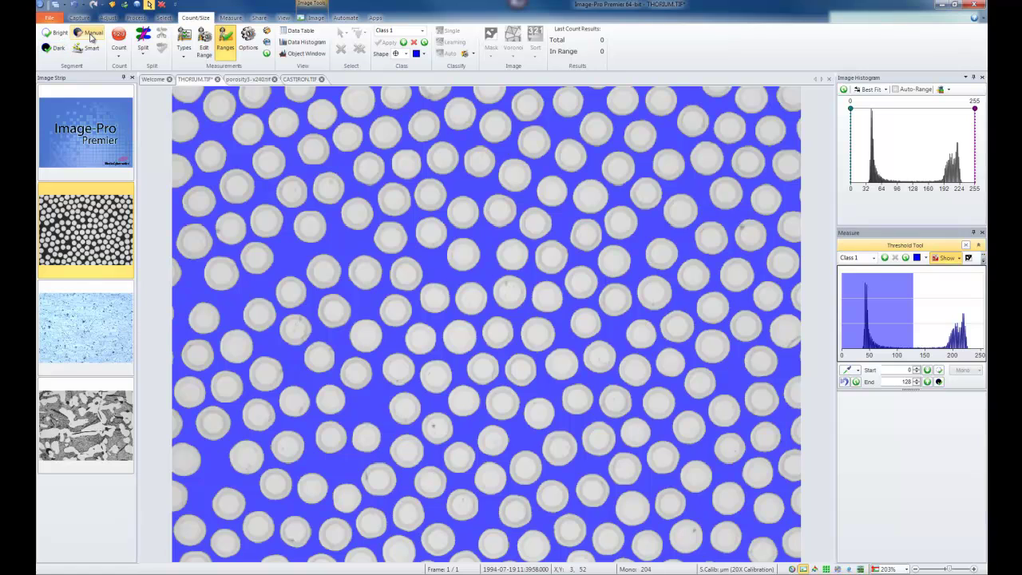
click(92, 37)
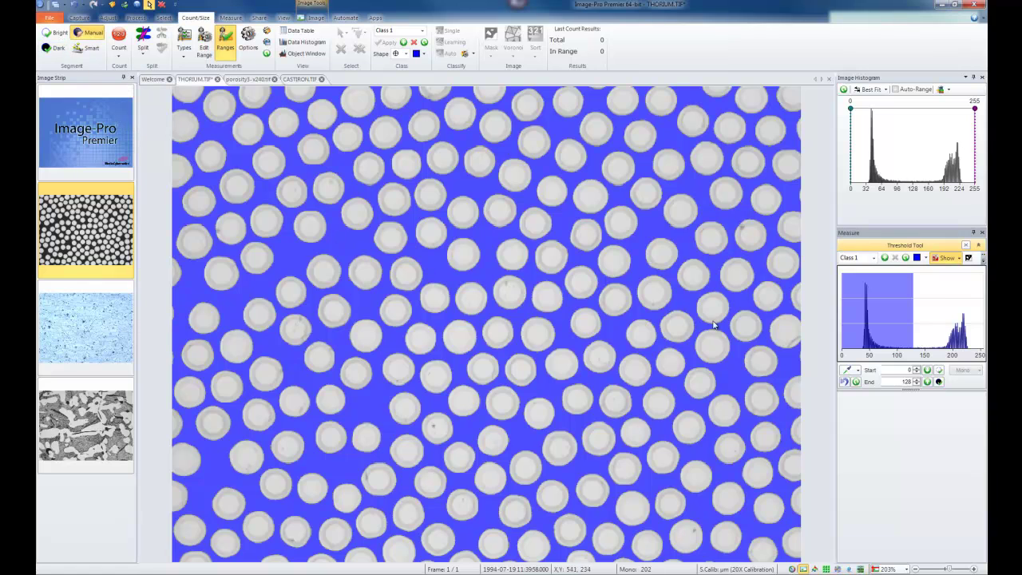
Shift the threshold range across the histogram to 143–255 and 71–183, and reduce it to the narrow band 87–111
drag(873, 314, 947, 311)
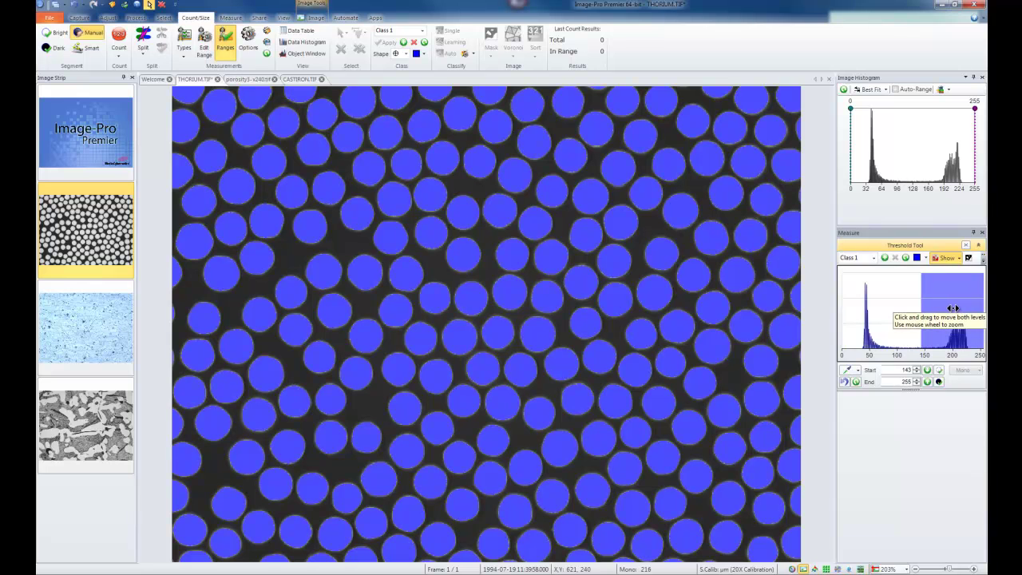
drag(952, 308, 910, 308)
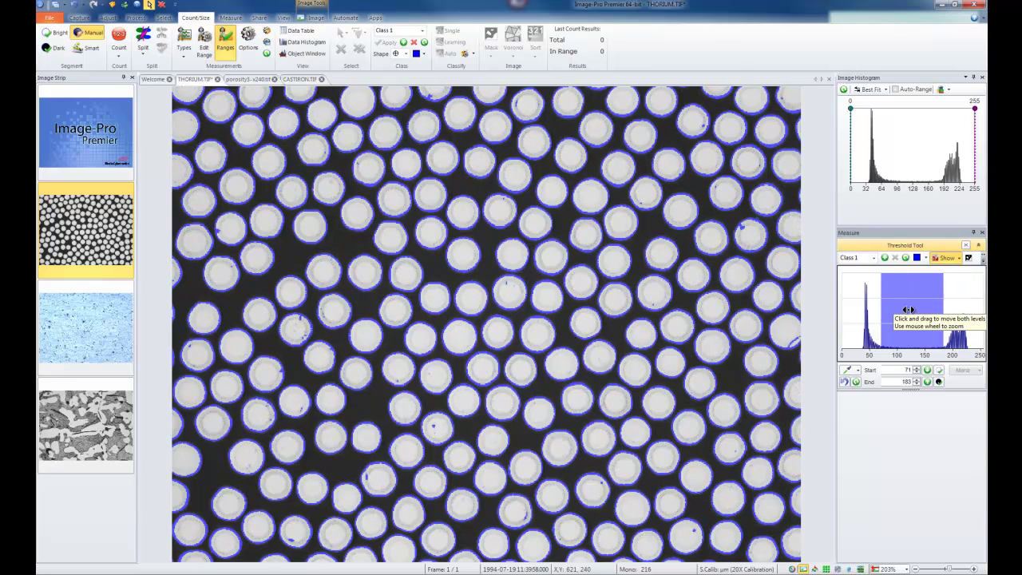
mouse_move(910, 309)
mouse_down()
mouse_move(939, 311)
mouse_move(903, 309)
mouse_up()
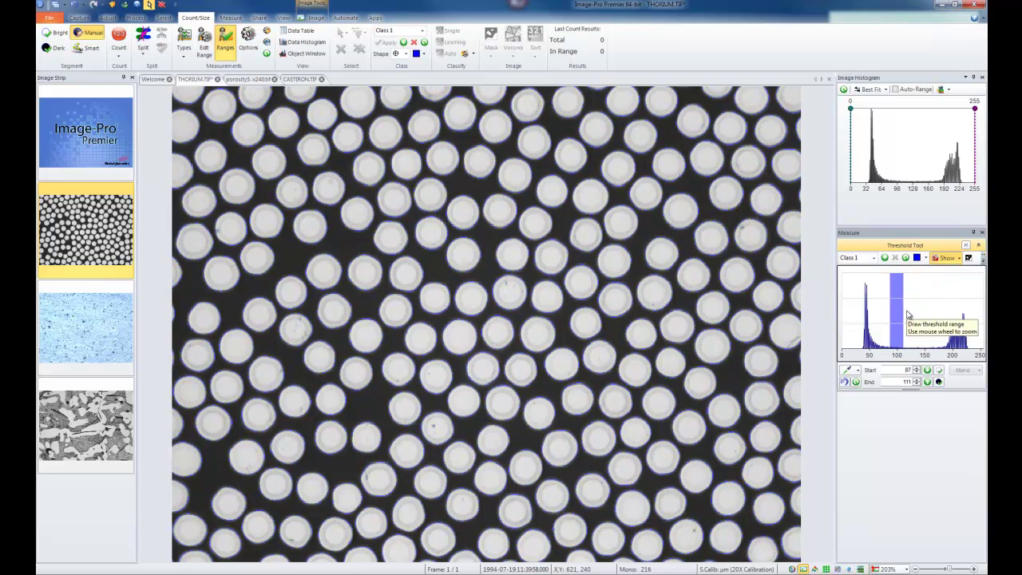
Redefine the threshold range over the bright histogram peak with a start of 125 and an end of 240
drag(898, 313, 975, 313)
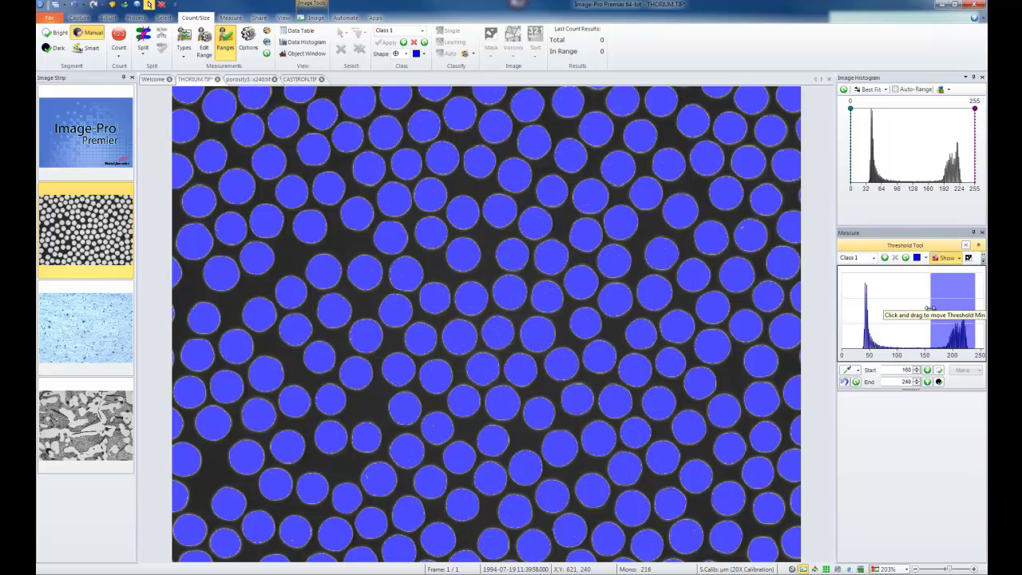
drag(930, 311, 911, 307)
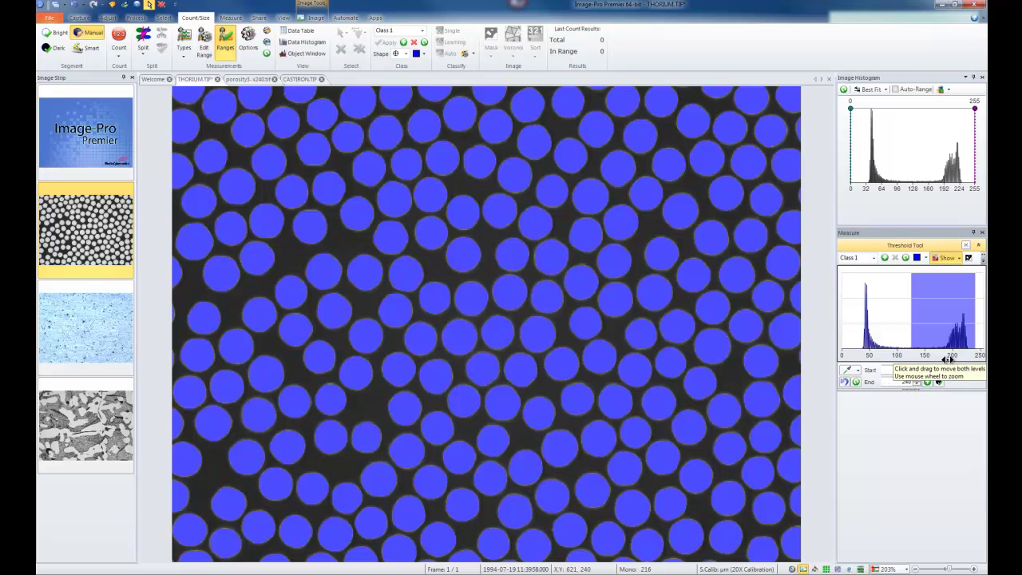
Toggle the threshold overlay off and on to compare the segmentation with the original image
click(941, 261)
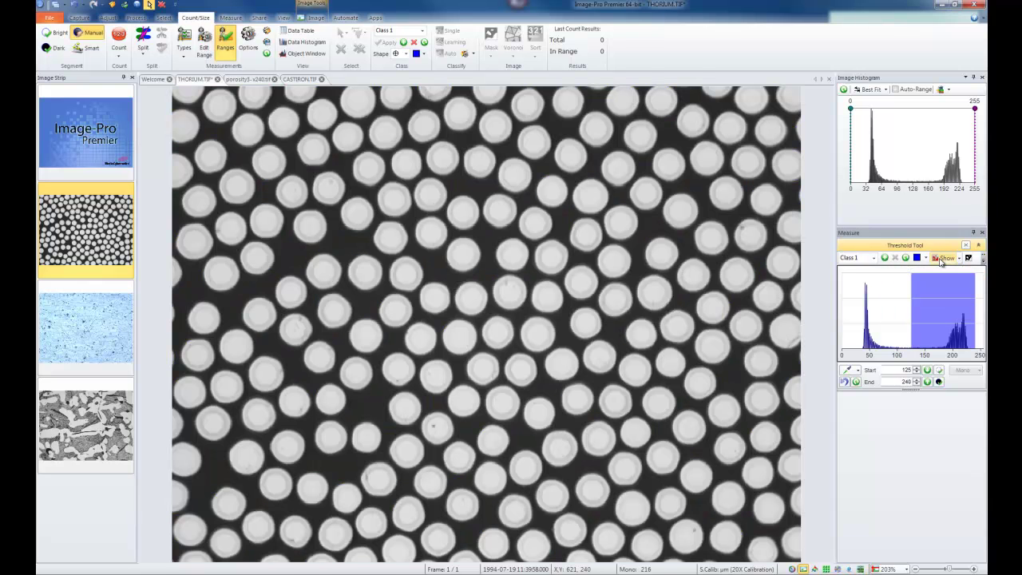
click(942, 260)
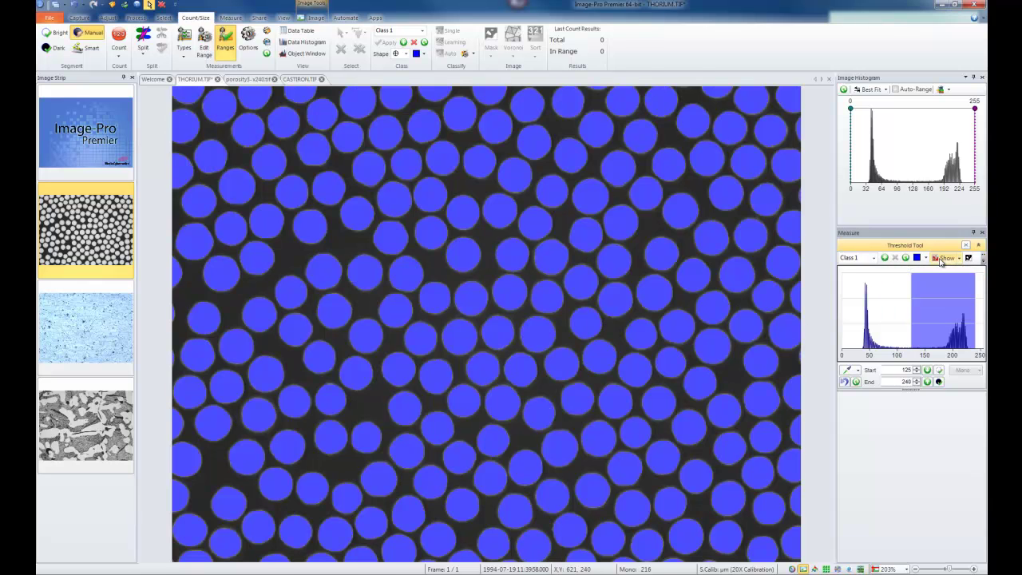
click(942, 260)
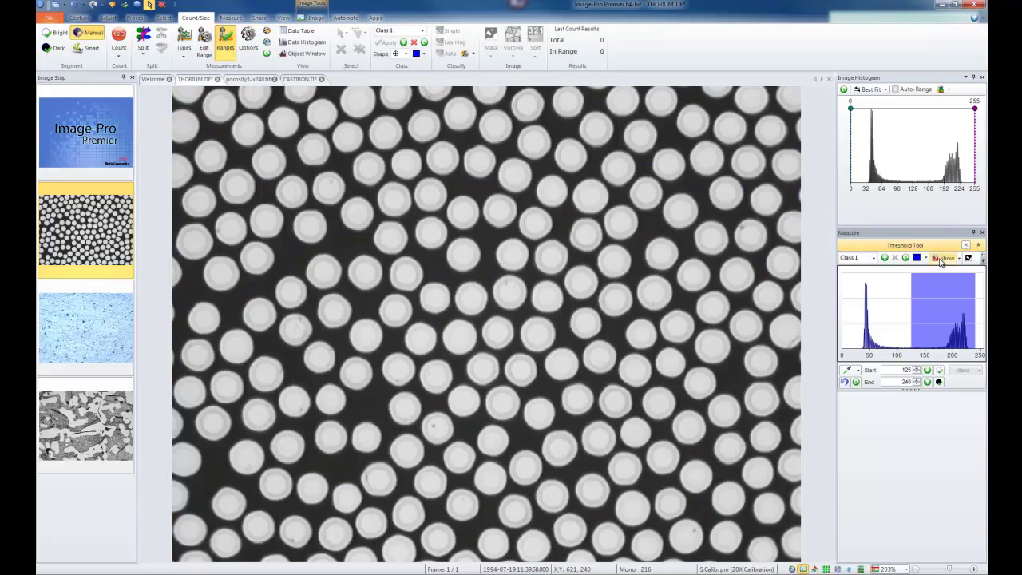
click(942, 260)
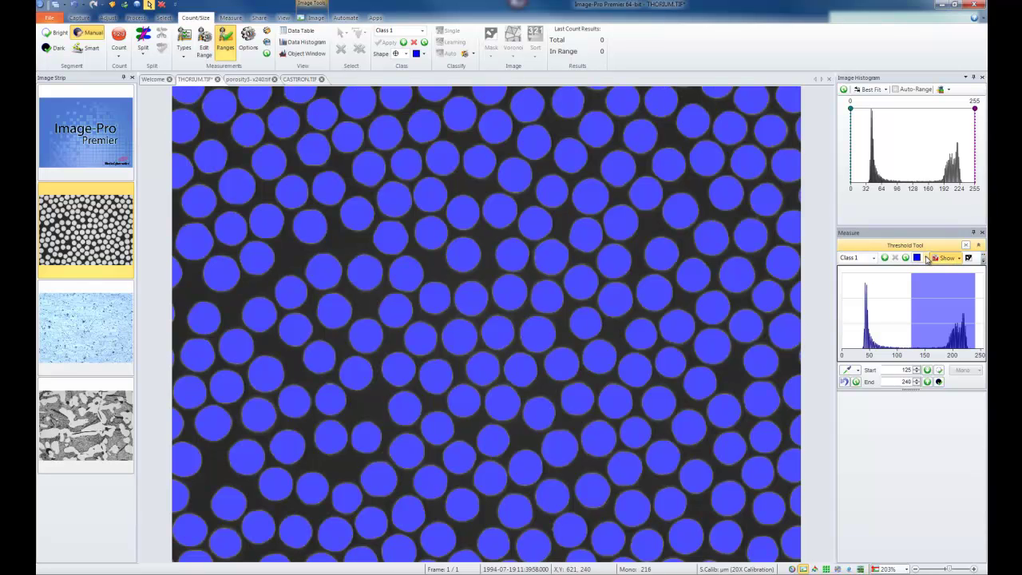
Try a light red for the Class 1 threshold overlay and set its colour to standard green
click(927, 258)
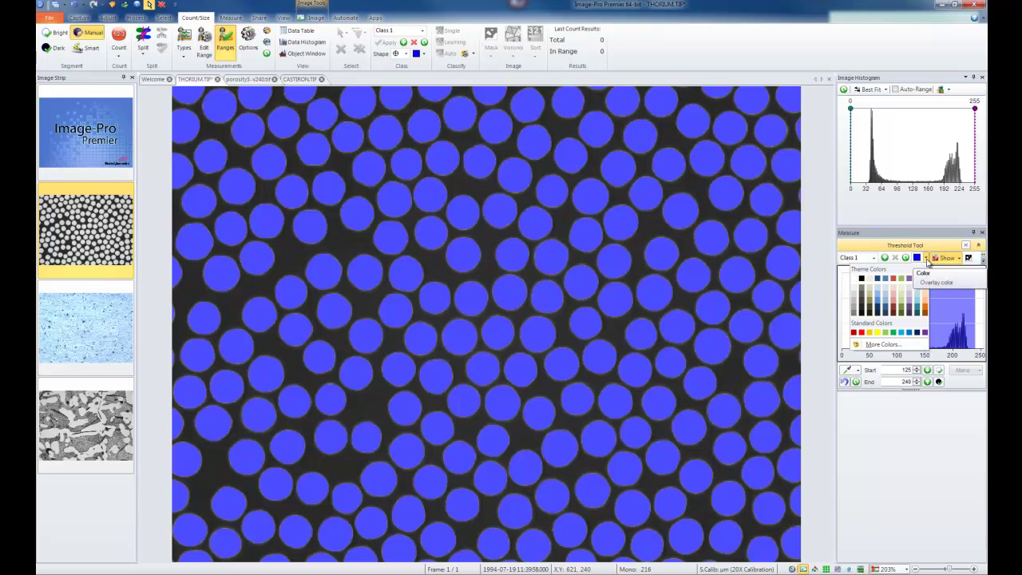
click(893, 298)
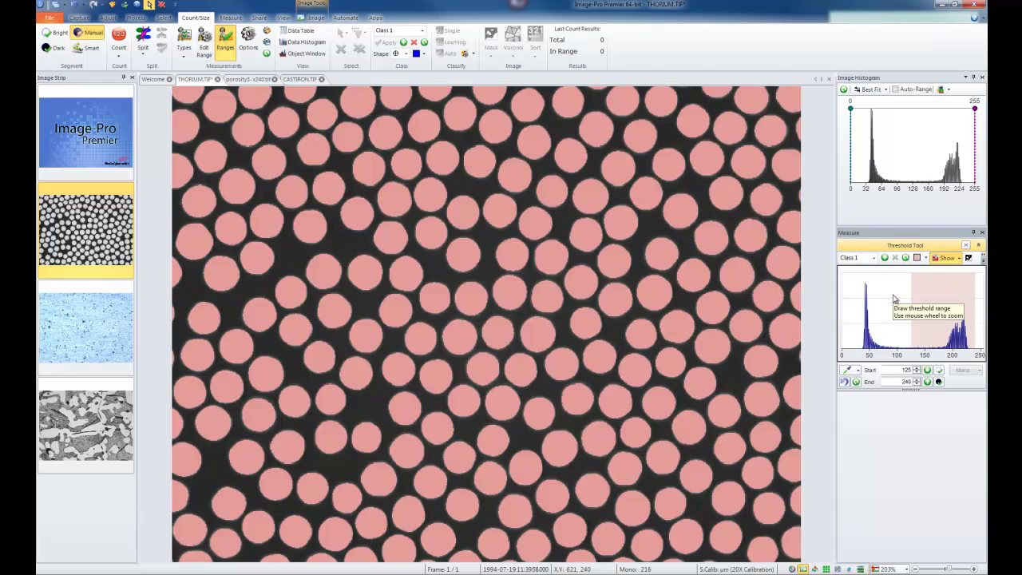
click(924, 257)
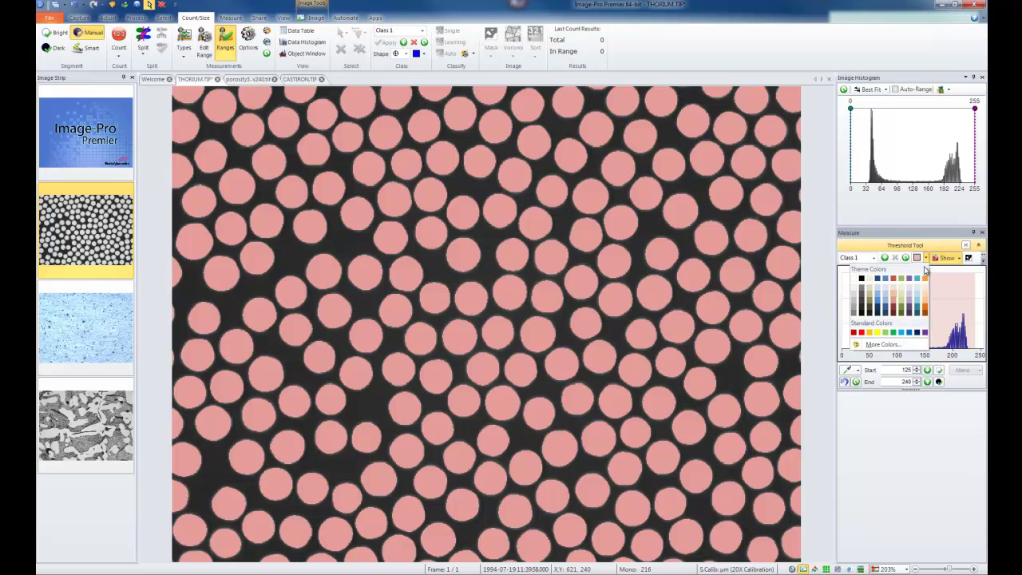
click(893, 332)
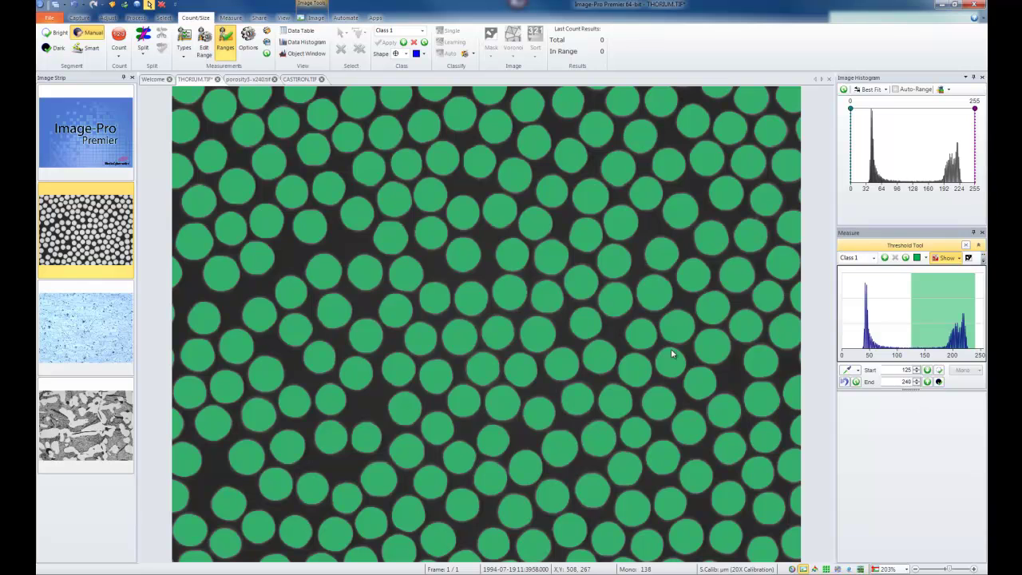
Count the thresholded particles in the THORIUM.TIF image
click(118, 34)
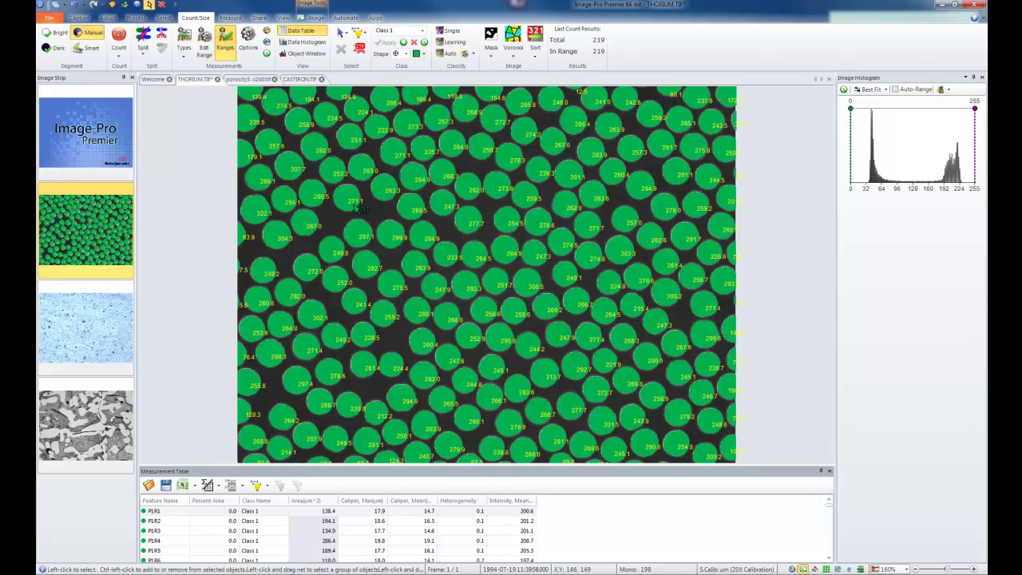
mouse_move(357, 209)
Dock the Measurement Table as a tall pane left of the image, narrow it, and auto-hide the Image Strip
drag(397, 474, 59, 289)
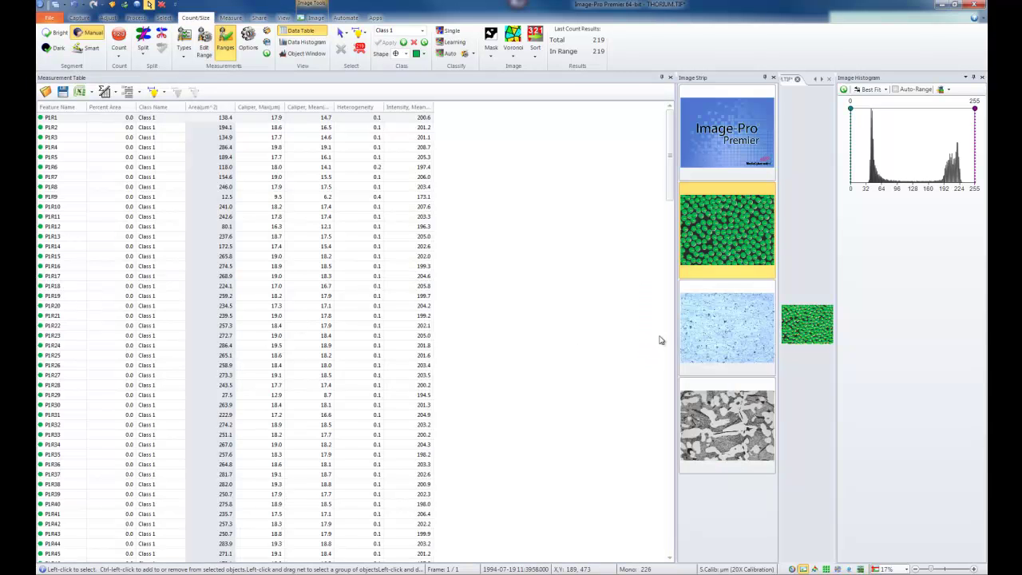
drag(675, 333, 380, 321)
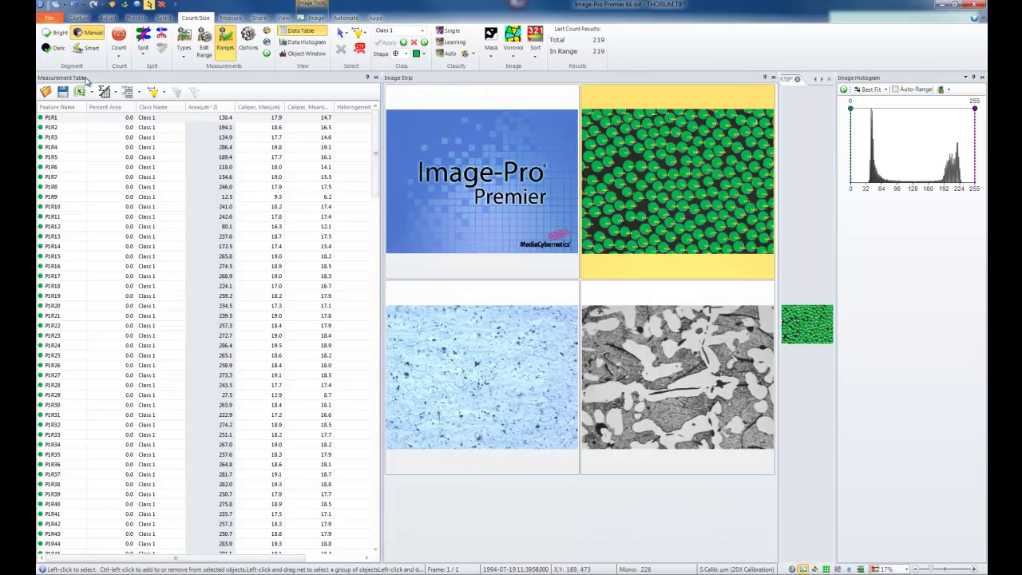
click(764, 80)
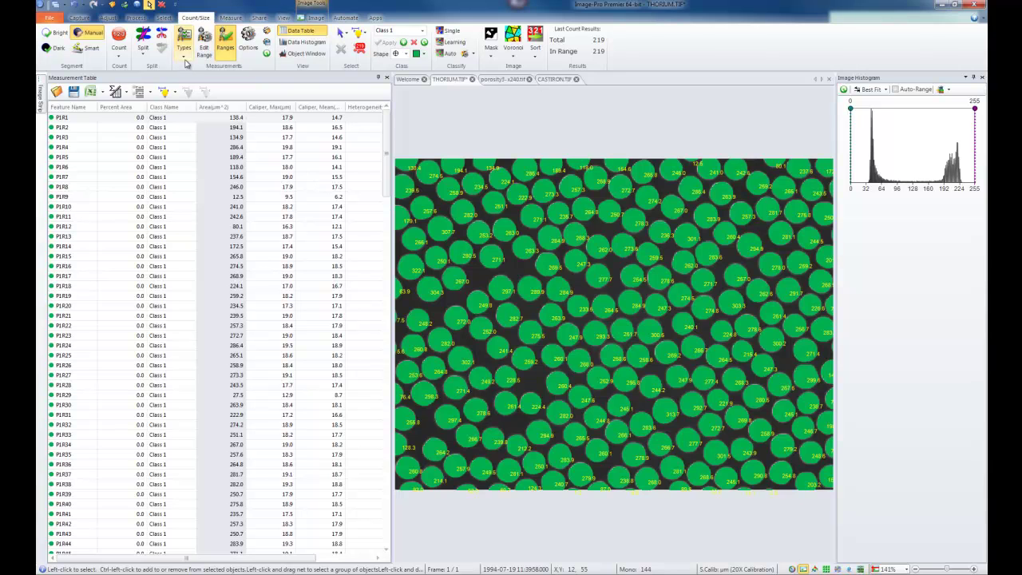
Limit the available measurement types to Regions and clear the whole list of selected measurements
click(185, 56)
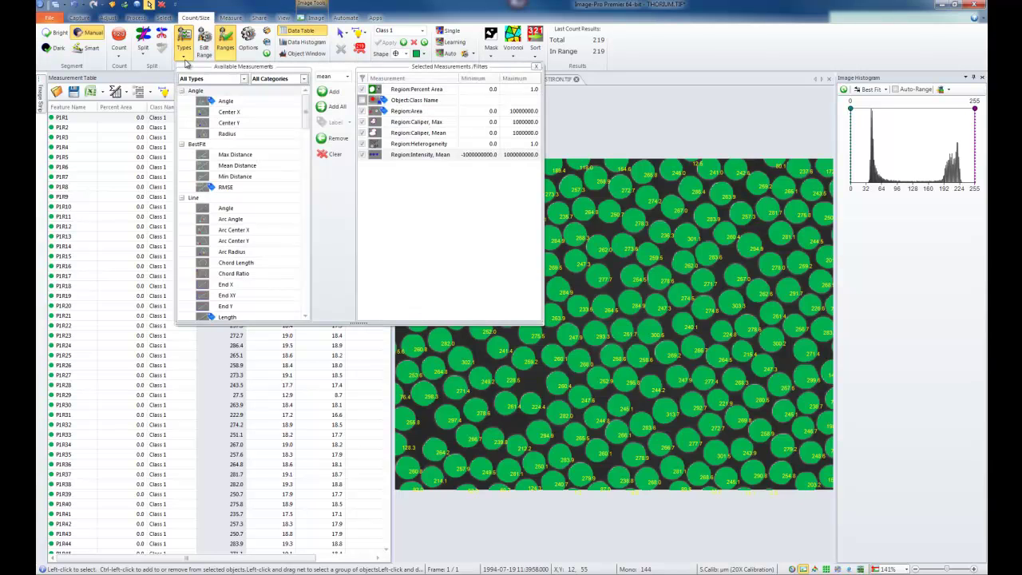
mouse_move(305, 112)
mouse_down()
mouse_move(303, 296)
mouse_move(301, 107)
mouse_up()
click(244, 79)
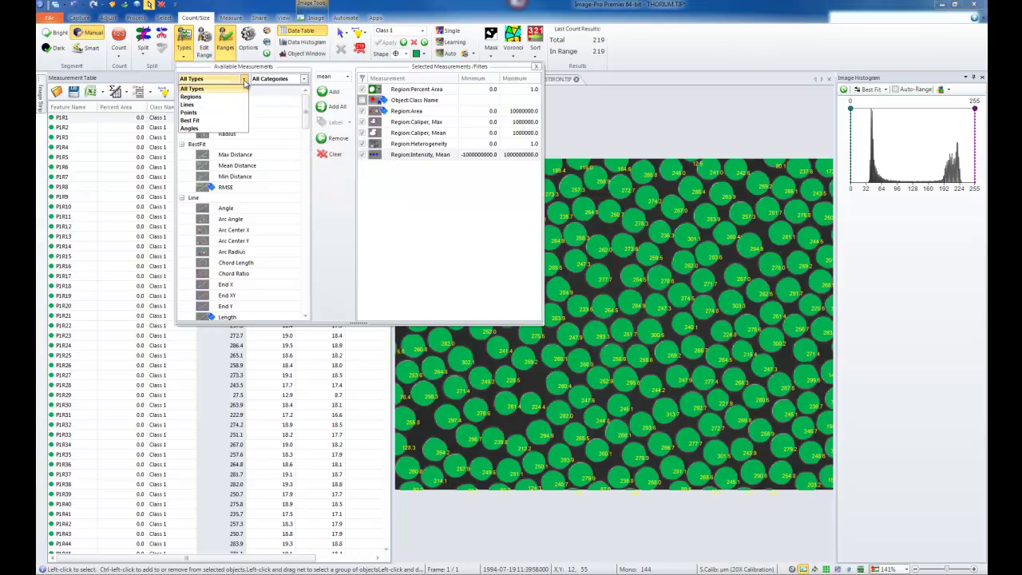
click(200, 98)
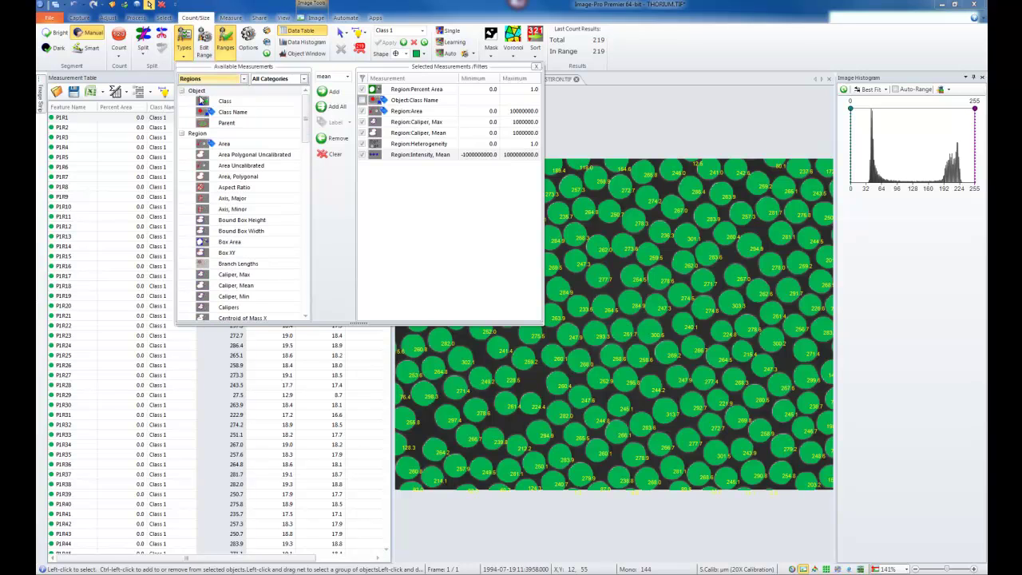
scroll(310, 119, down, 3)
scroll(308, 108, up, 3)
click(334, 155)
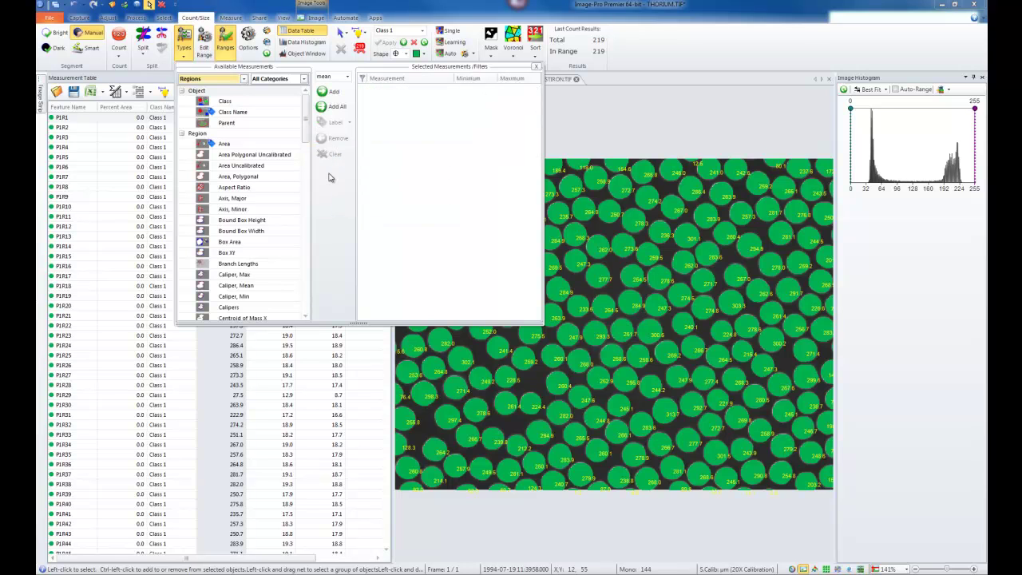
Add the object Class Name and the region Area to the selected measurements
click(234, 113)
click(328, 93)
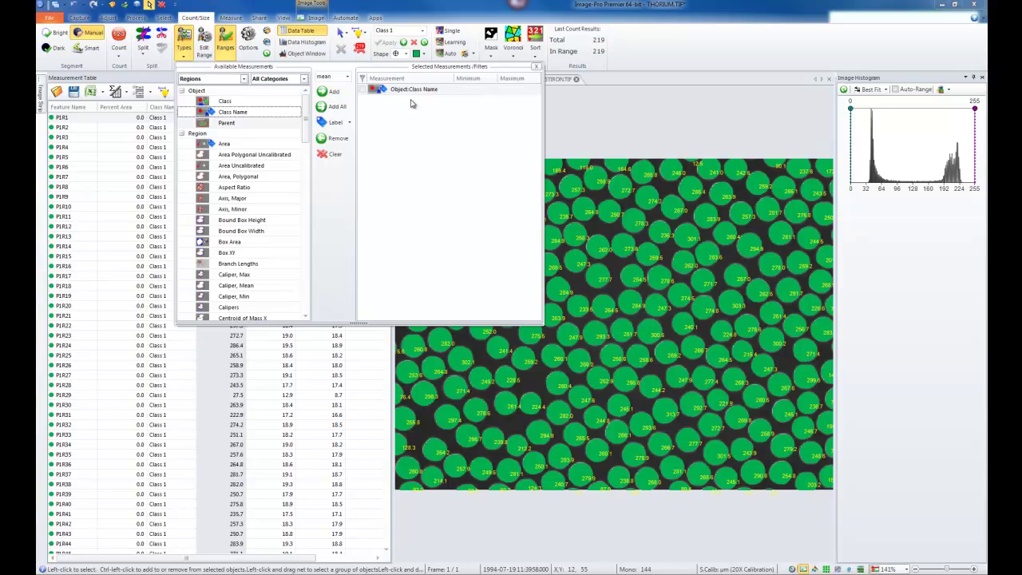
click(249, 143)
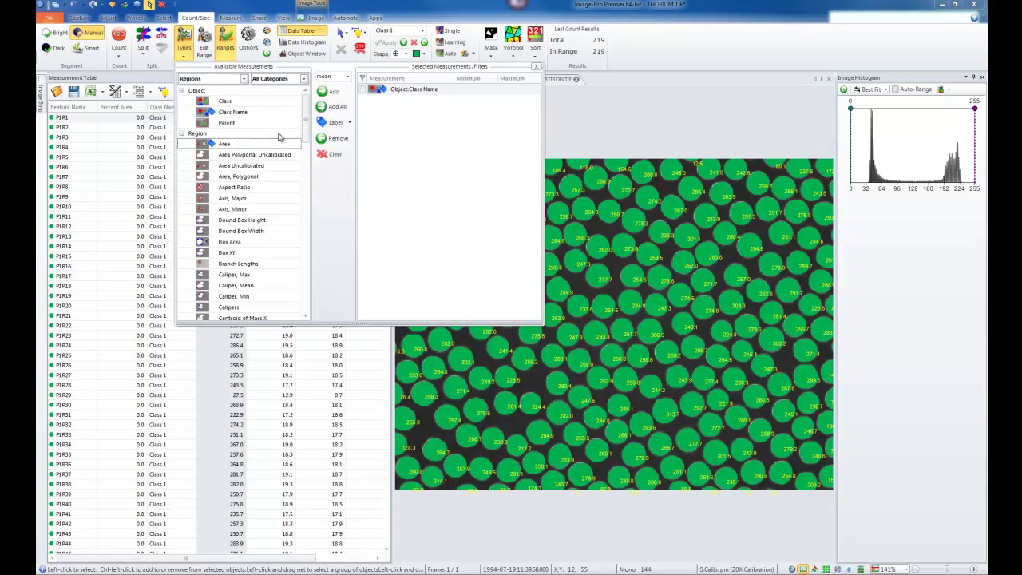
click(338, 92)
Add the region measurements Aspect Ratio and Caliper, Mean to the selected measurements
scroll(227, 118, down, 3)
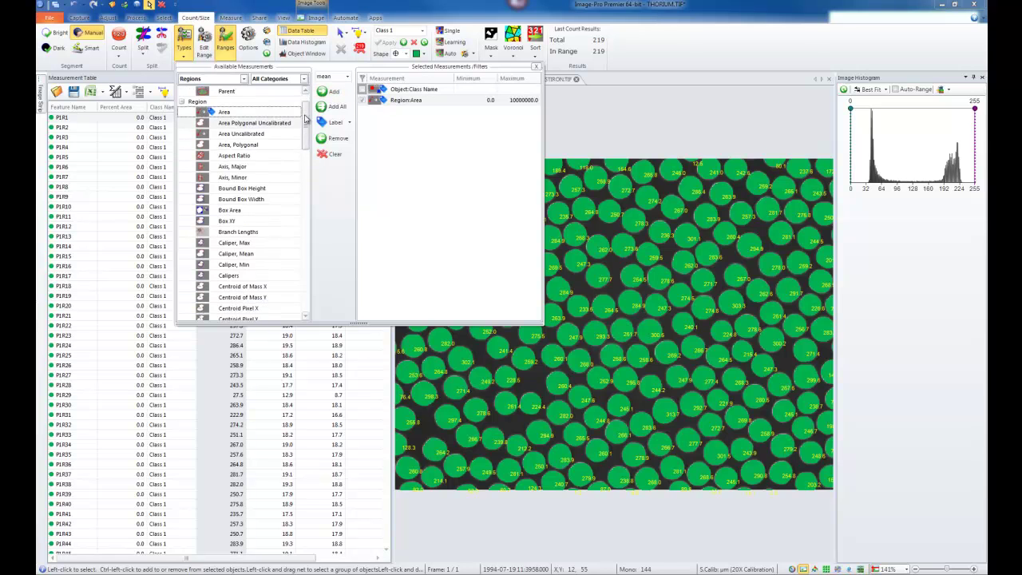
click(213, 102)
click(329, 95)
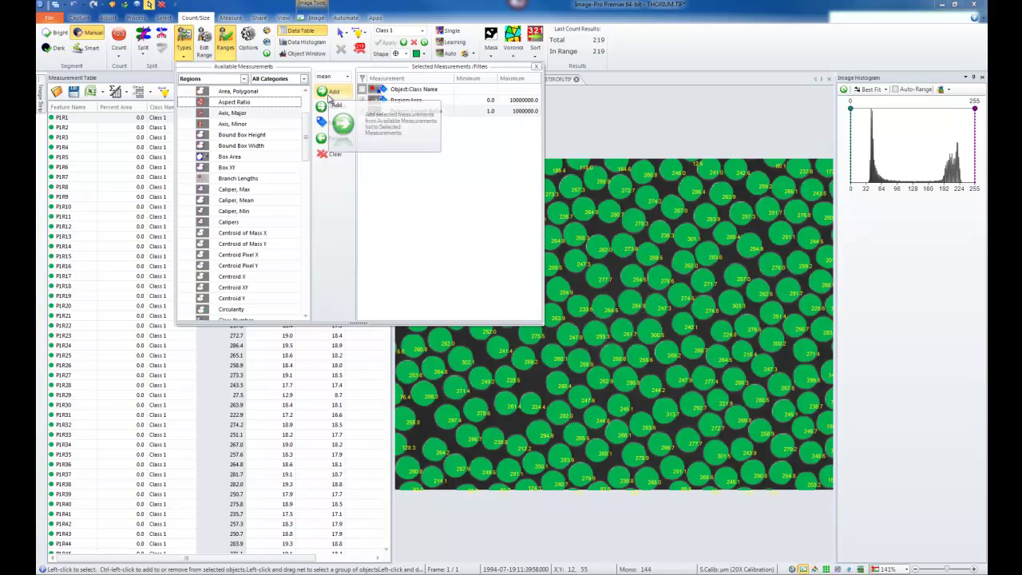
click(252, 200)
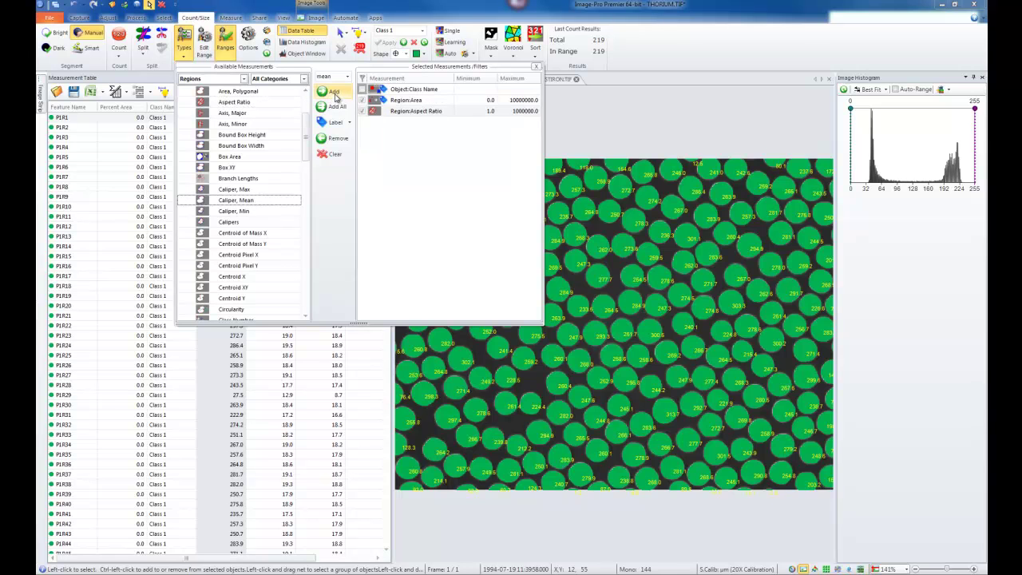
click(334, 93)
Add the region measurements Intensity, Mean and Percent Area, and close the measurement selection
drag(305, 141, 302, 248)
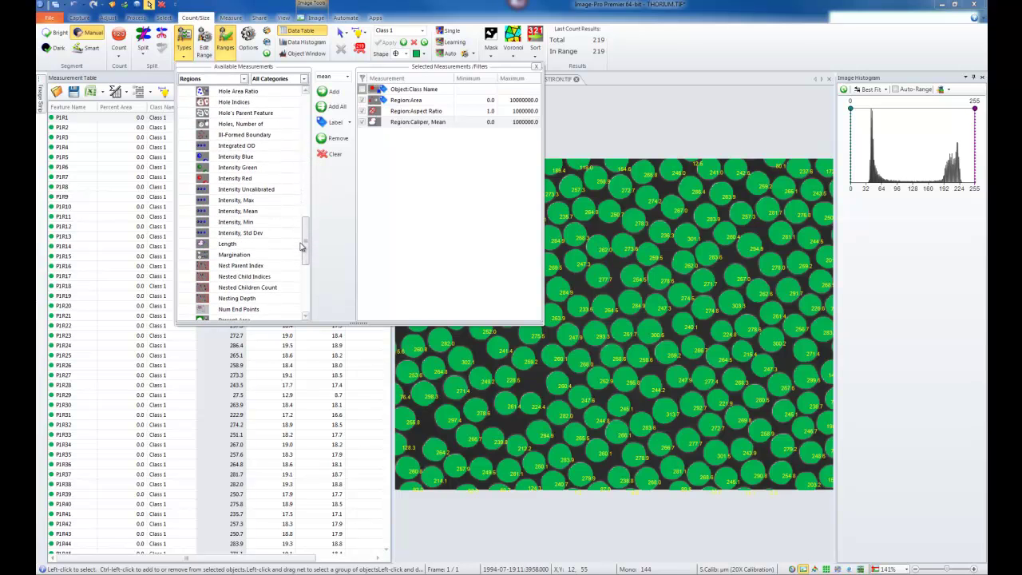
click(250, 212)
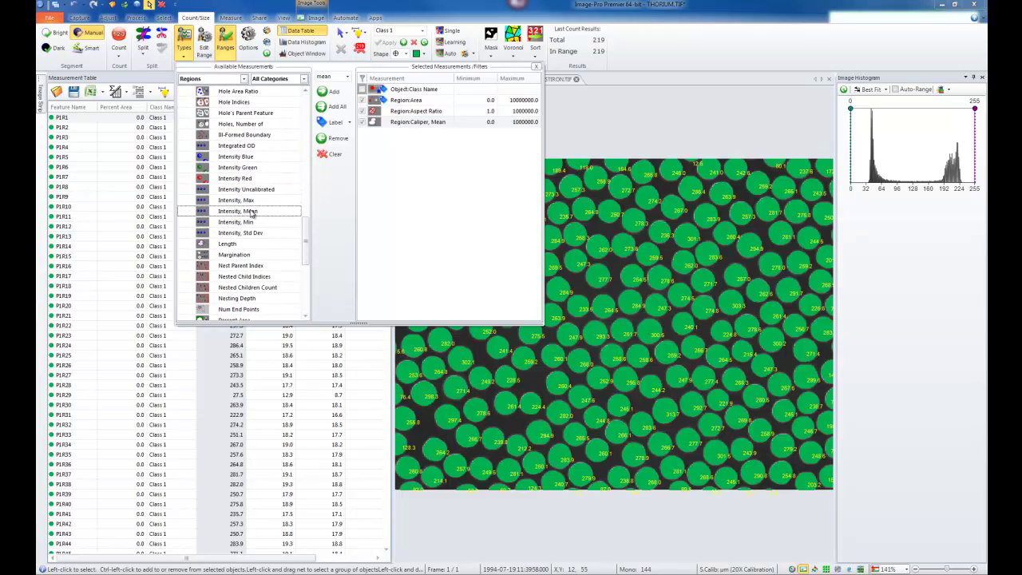
click(341, 93)
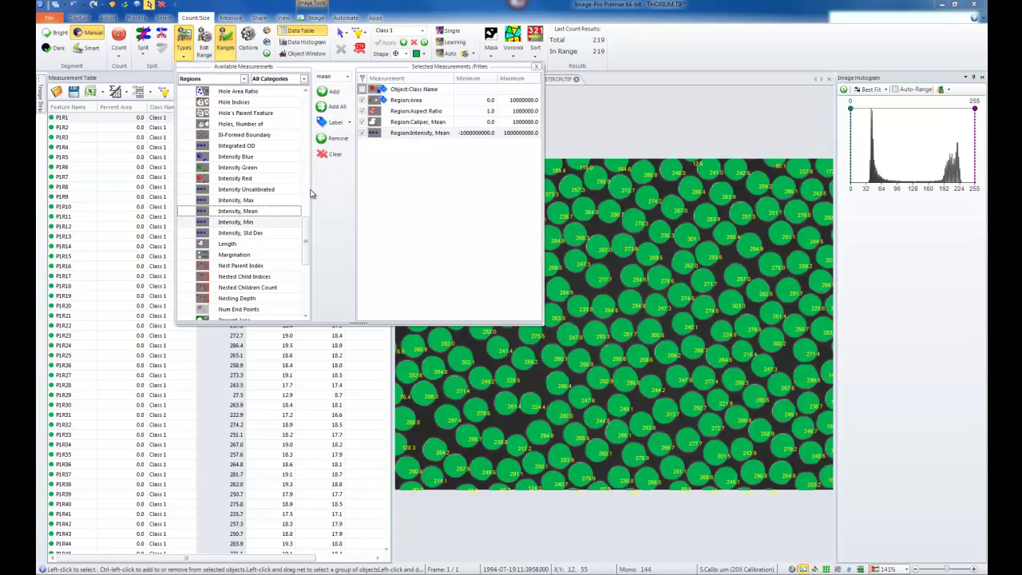
drag(309, 227, 307, 278)
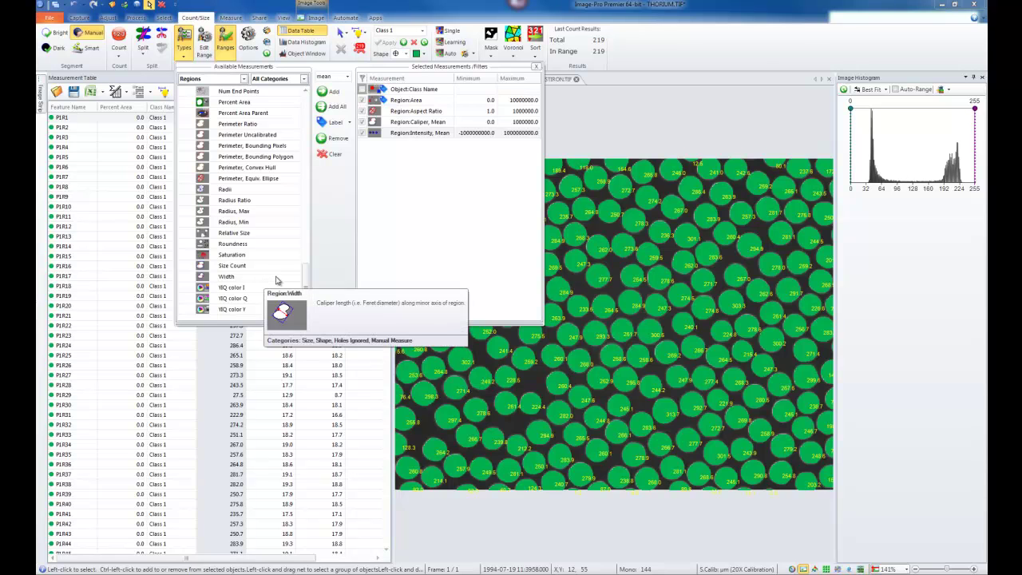
scroll(304, 278, up, 6)
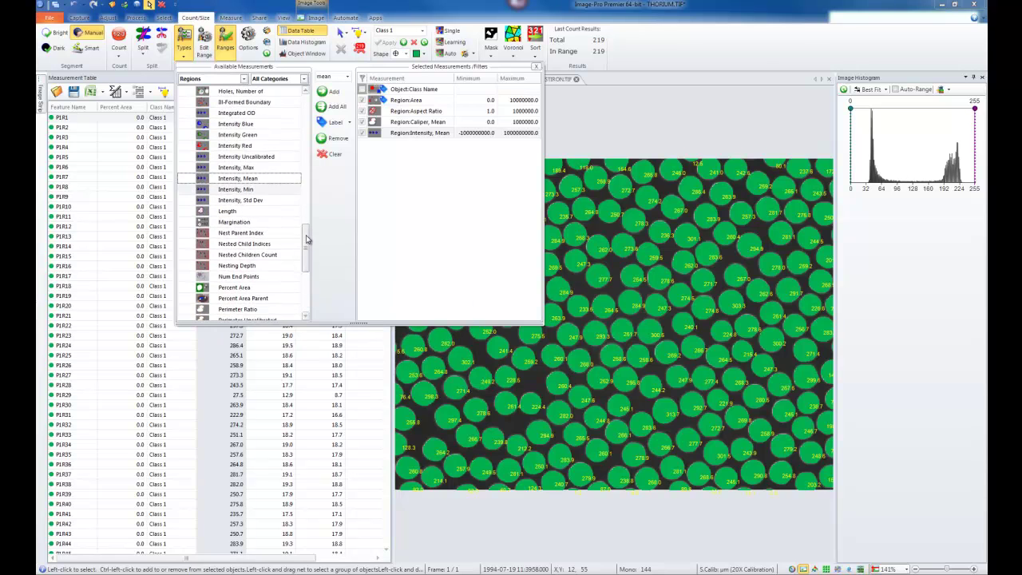
click(234, 299)
click(332, 93)
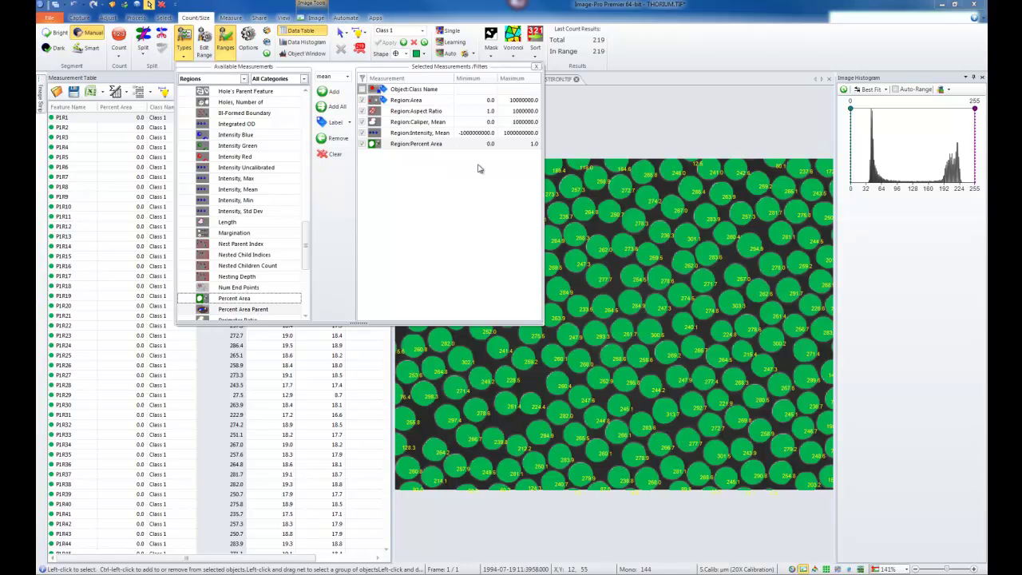
click(567, 85)
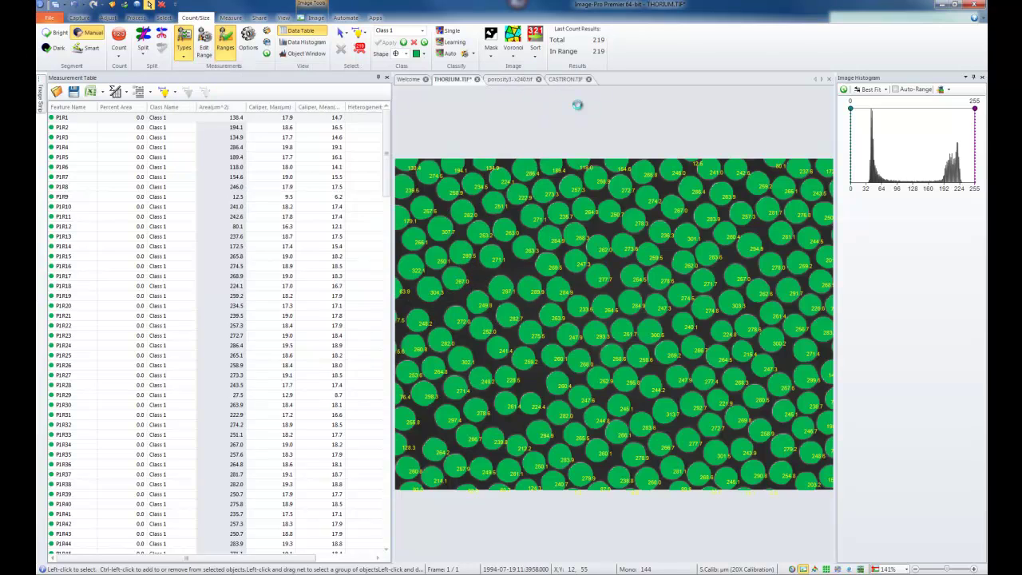
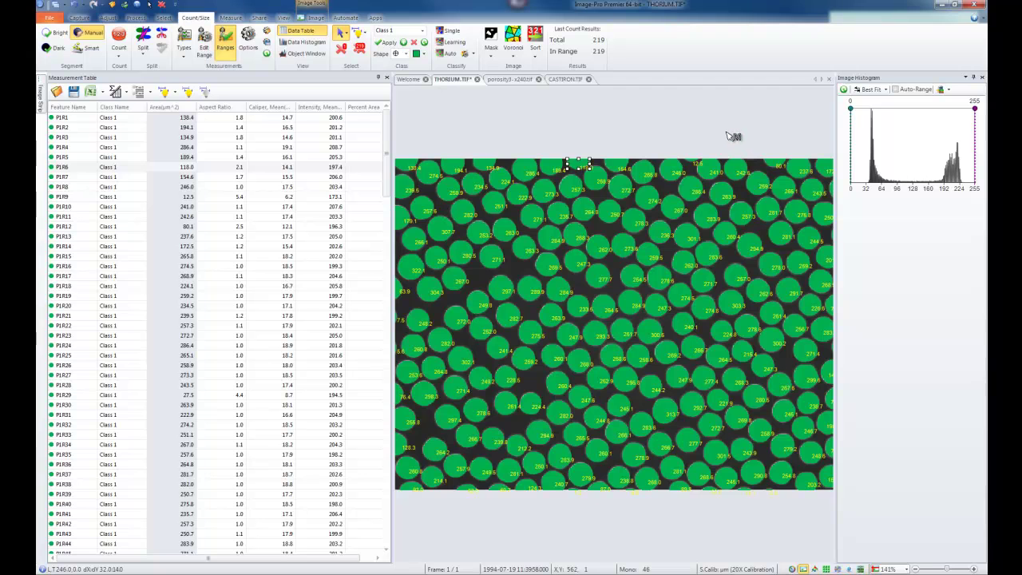
Locate particles P1R2, P1R7, P1R18, P1R26, P1R32 and P1R13 in the image from their Measurement Table rows
click(72, 127)
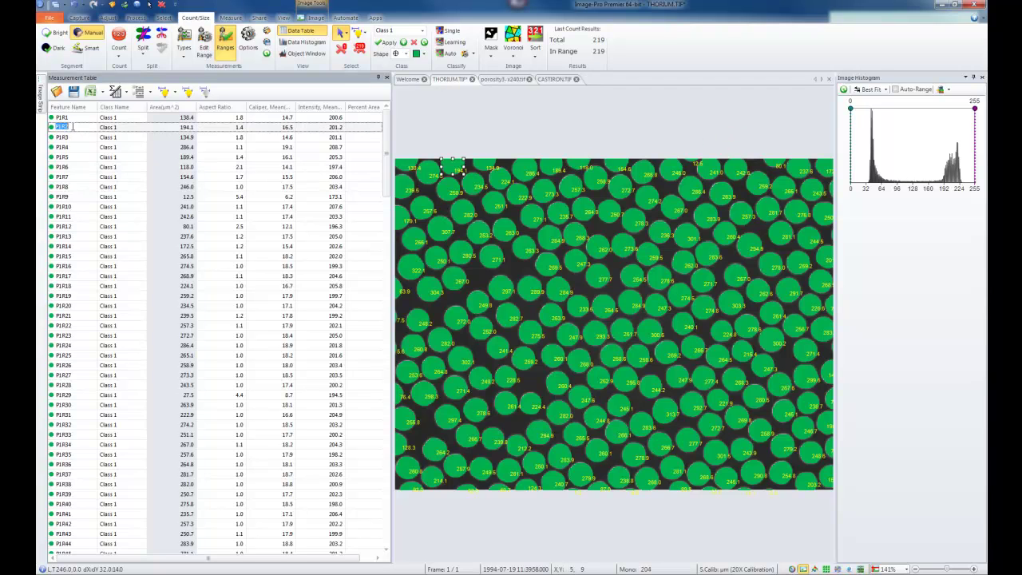
click(74, 177)
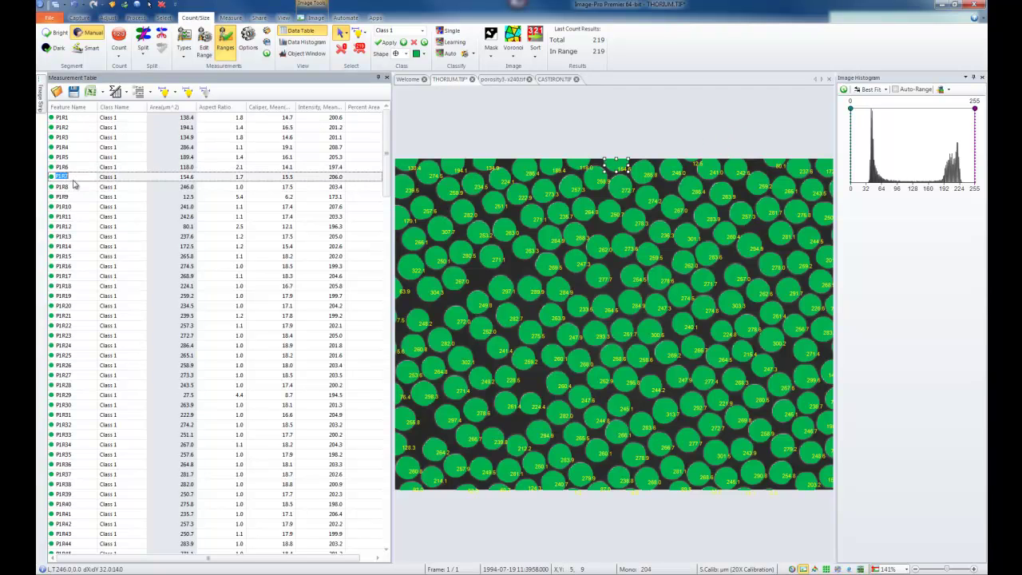
click(76, 290)
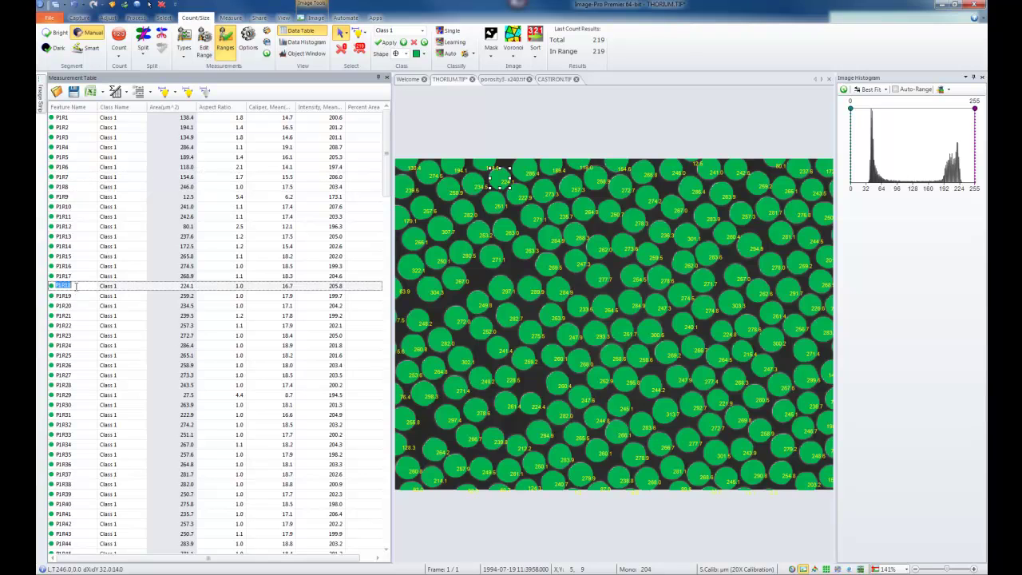
click(79, 365)
click(76, 423)
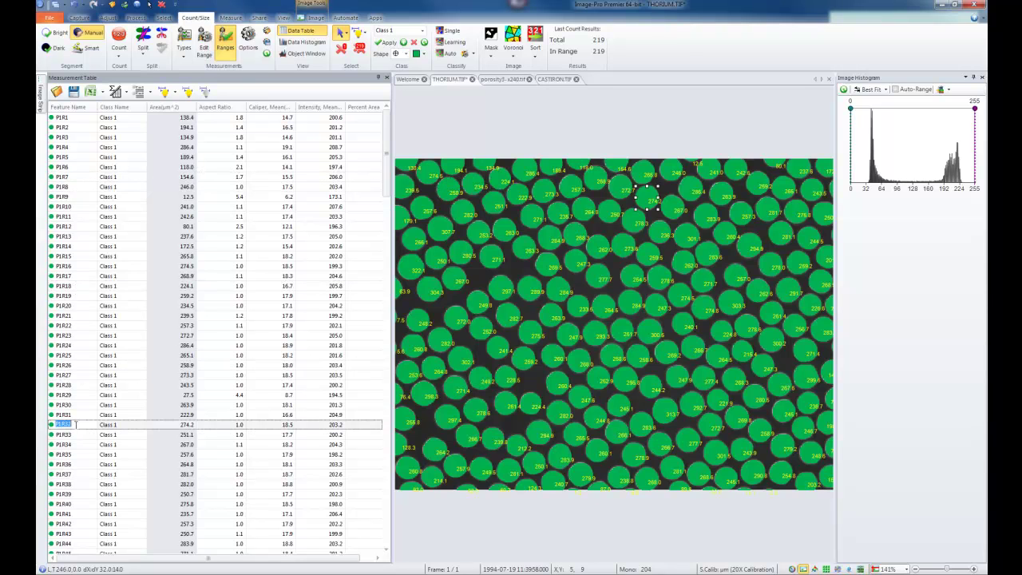
click(88, 236)
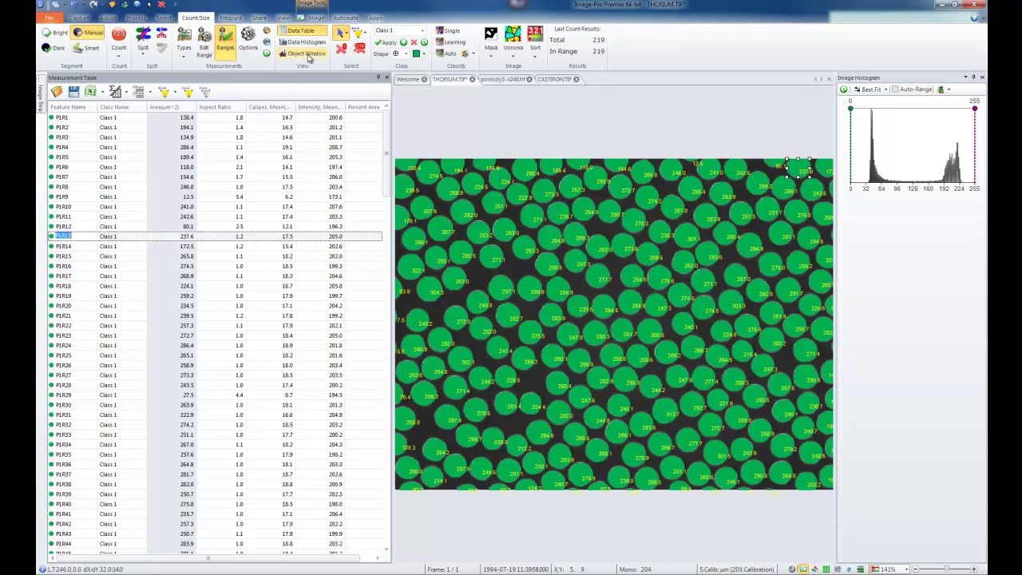
Show the Object Window, widen its pane to reveal the measurement values, and enlarge its particle preview
click(300, 54)
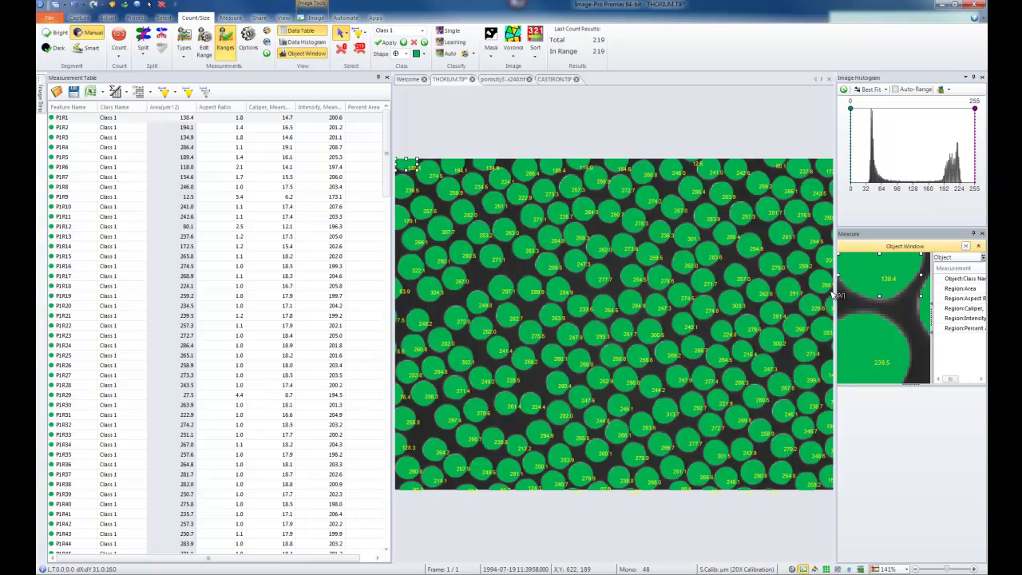
drag(835, 294, 785, 292)
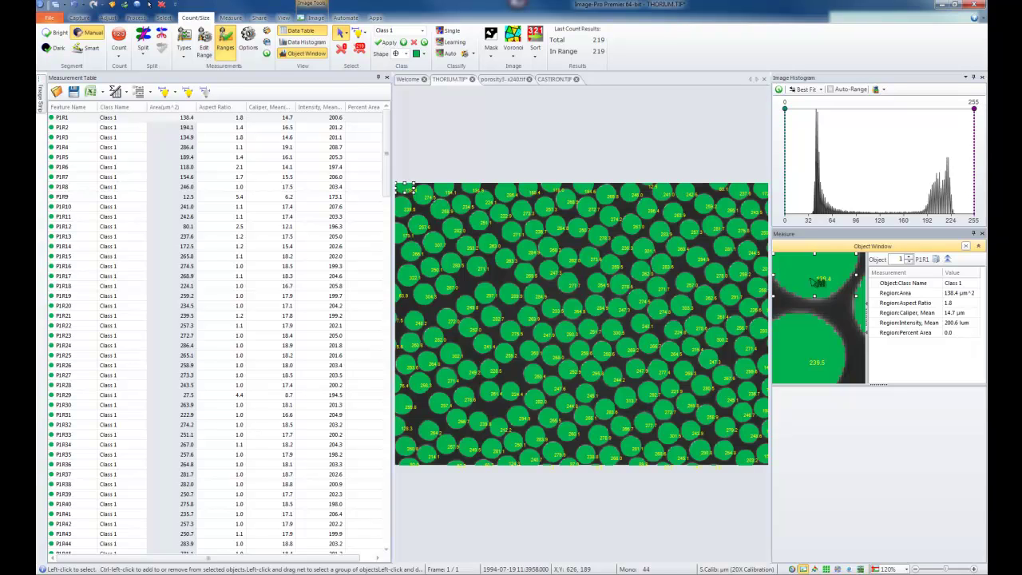
drag(867, 313, 891, 313)
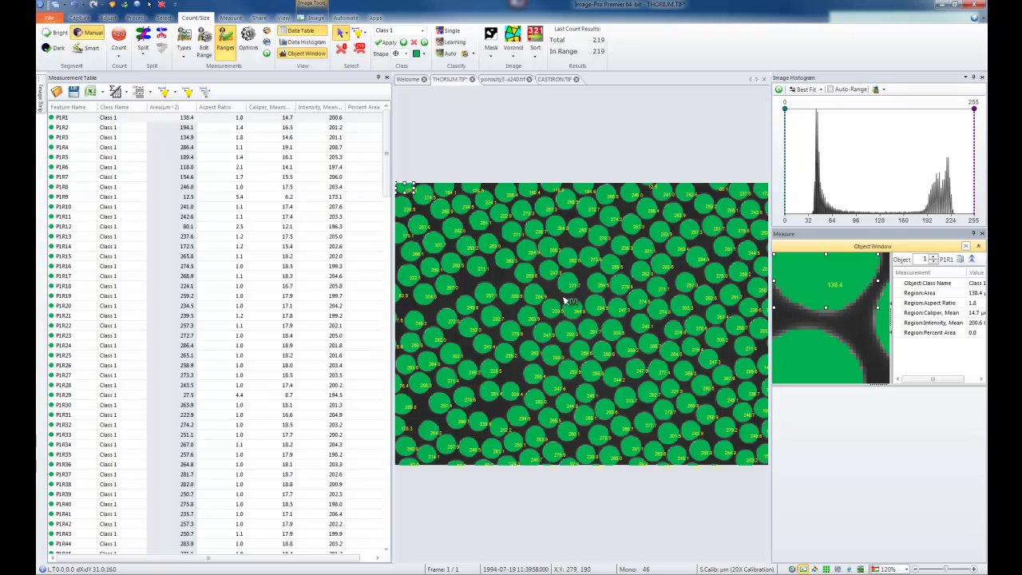
Inspect single particles in the Object Window, choosing two in the image and P1R40, P1R34 and P1R32 in the table
click(527, 273)
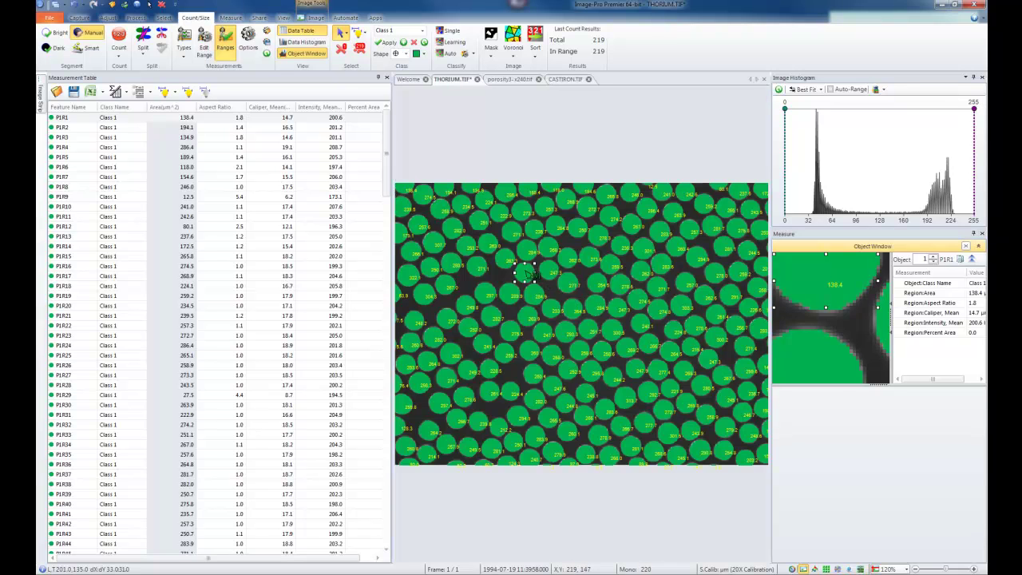
click(621, 247)
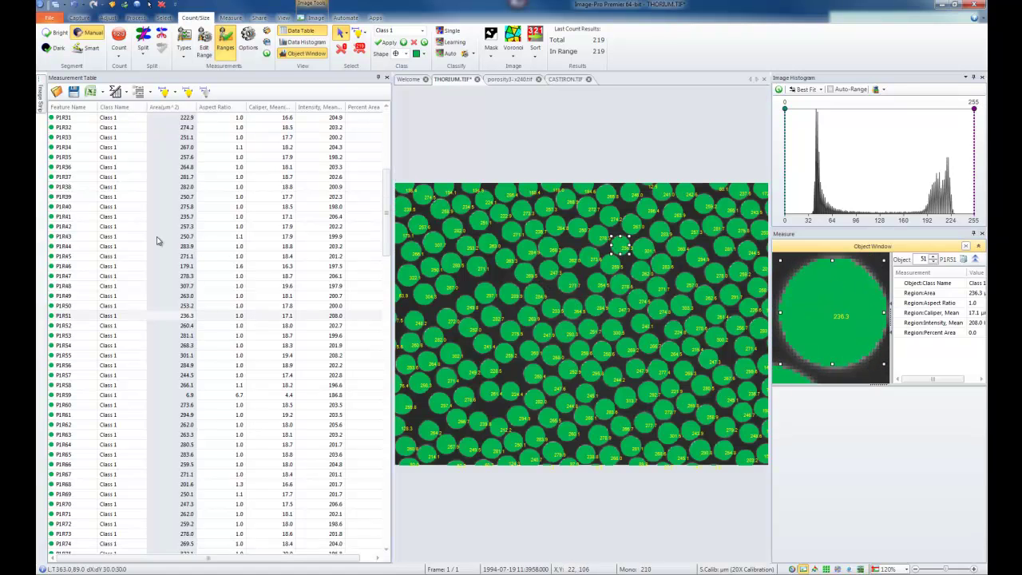
click(69, 207)
click(78, 147)
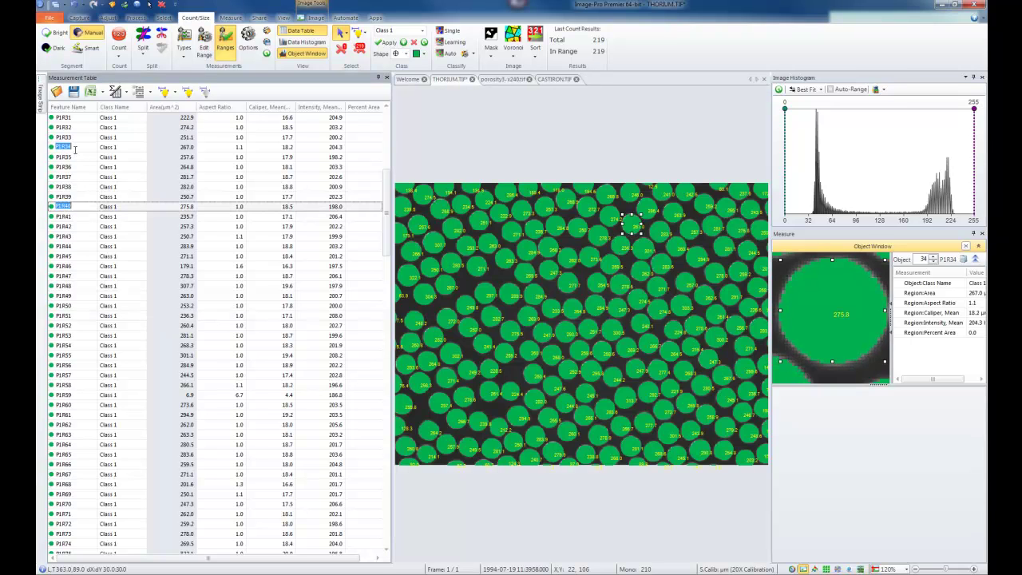
click(78, 127)
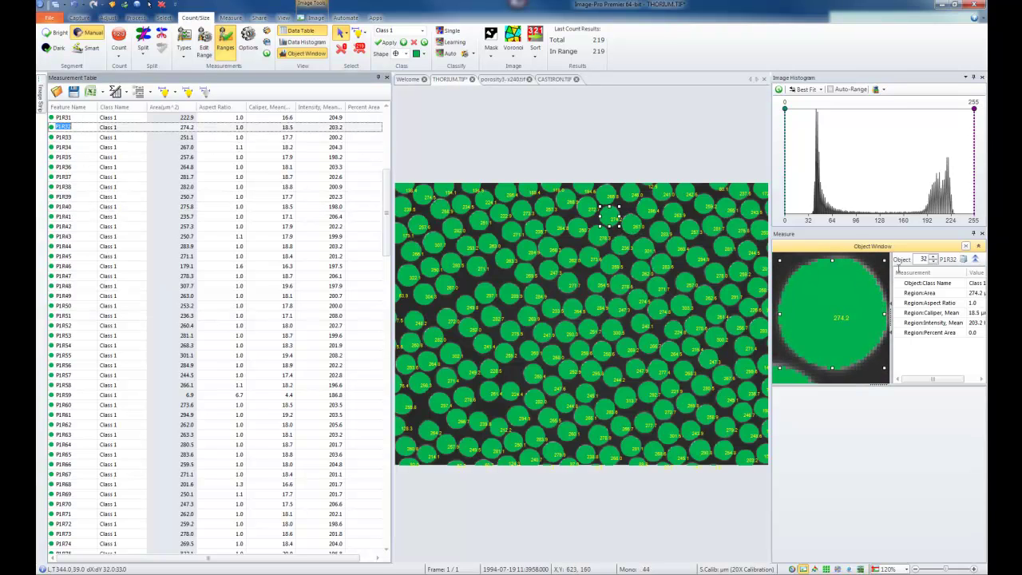
Step through the particles in the Object Window one by one from object 32 up to object 40
click(934, 260)
click(934, 259)
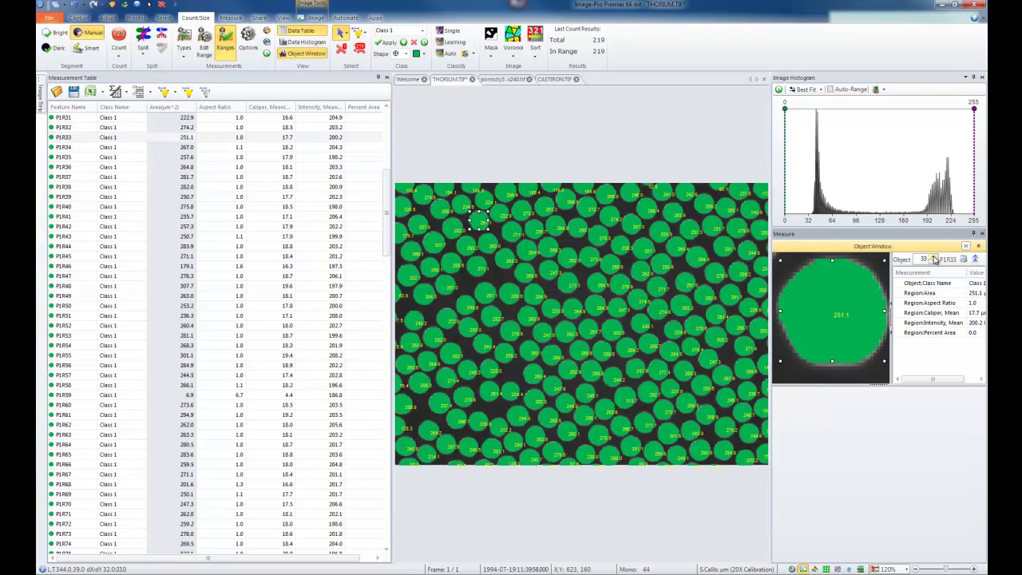
click(934, 260)
click(934, 259)
click(934, 259)
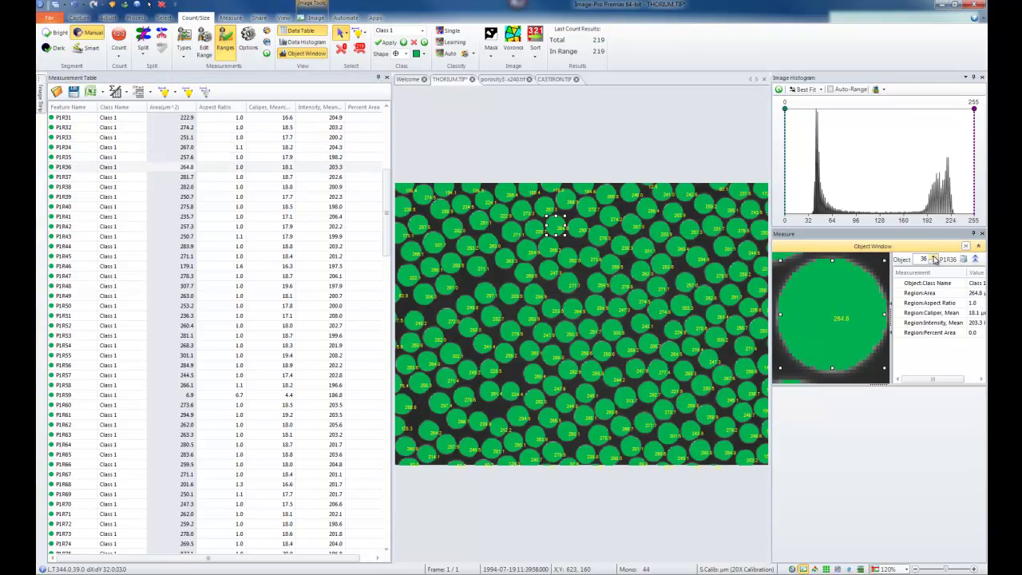
click(934, 259)
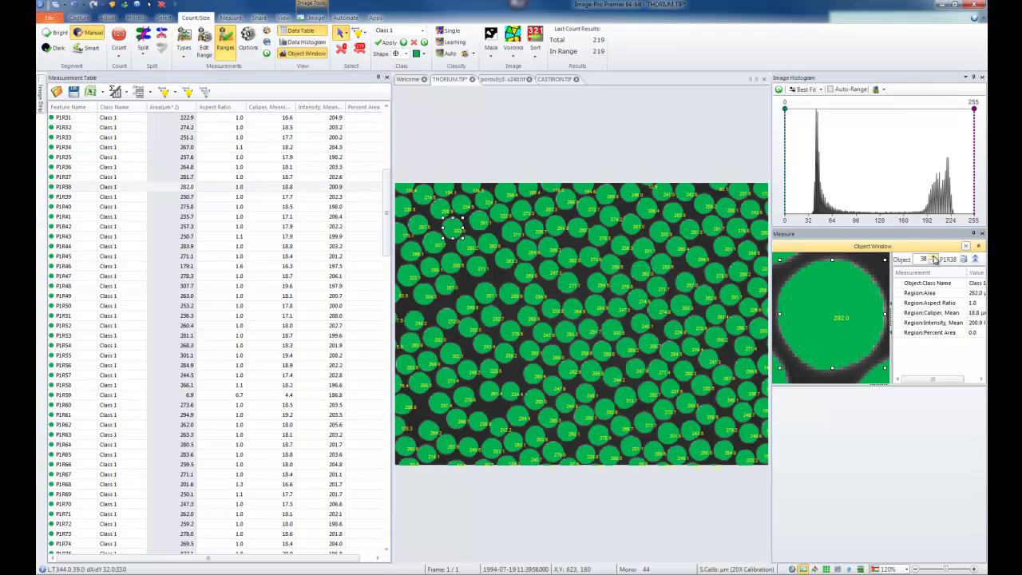
click(935, 259)
click(934, 259)
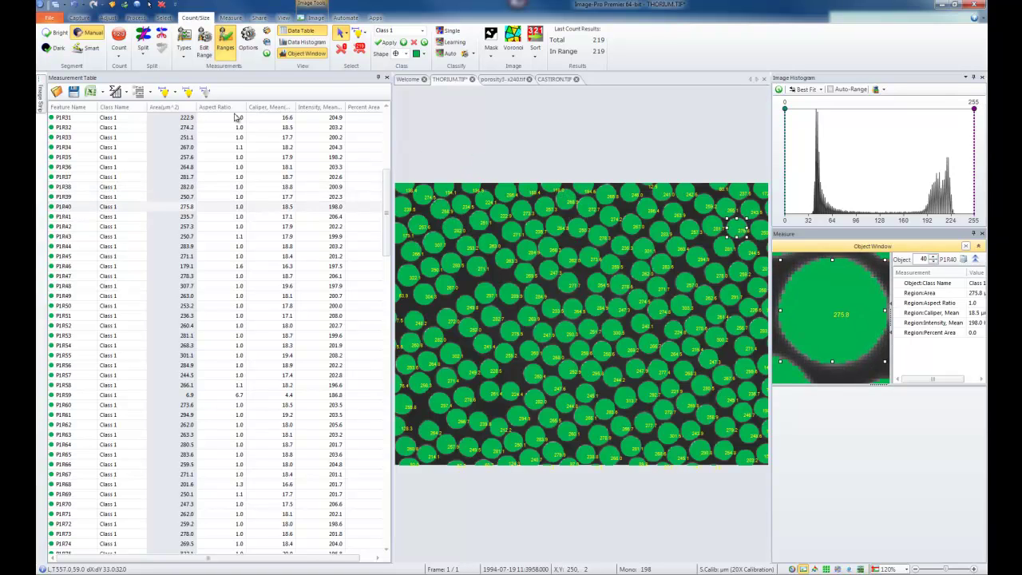
Sort the Measurement Table by area in descending order and show its statistics pane, enlarged to fit all statistics rows
click(173, 107)
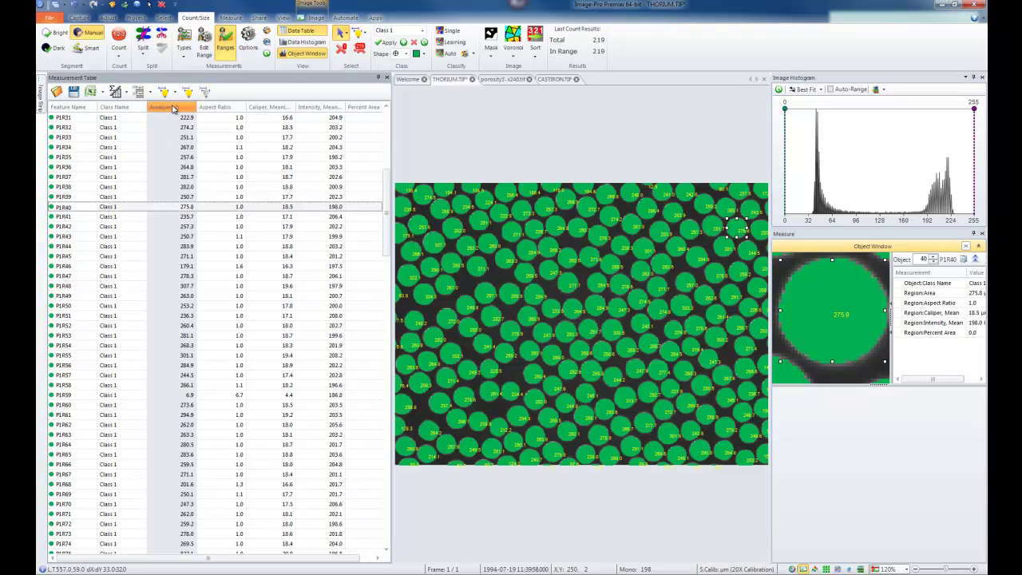
click(172, 108)
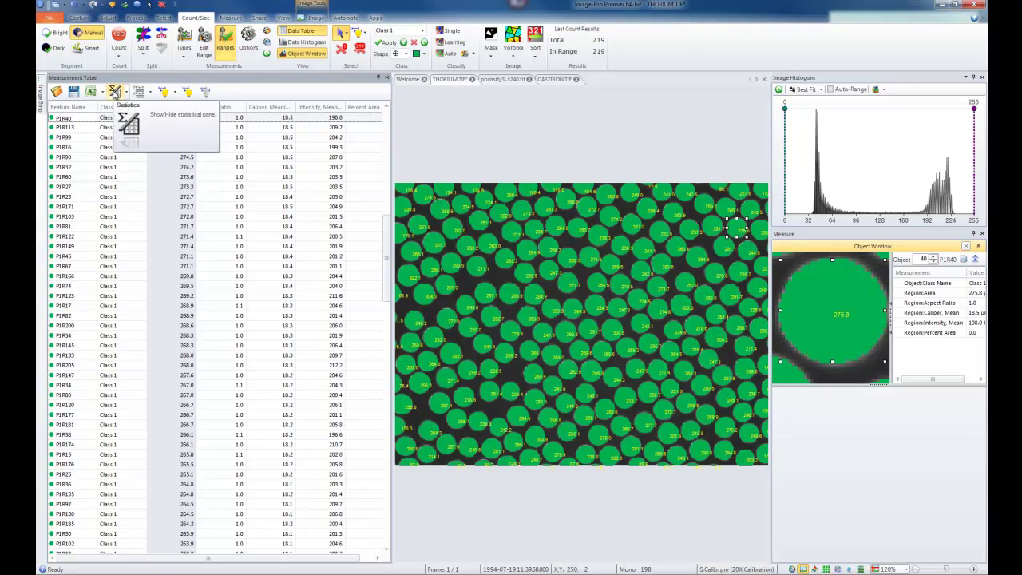
click(114, 93)
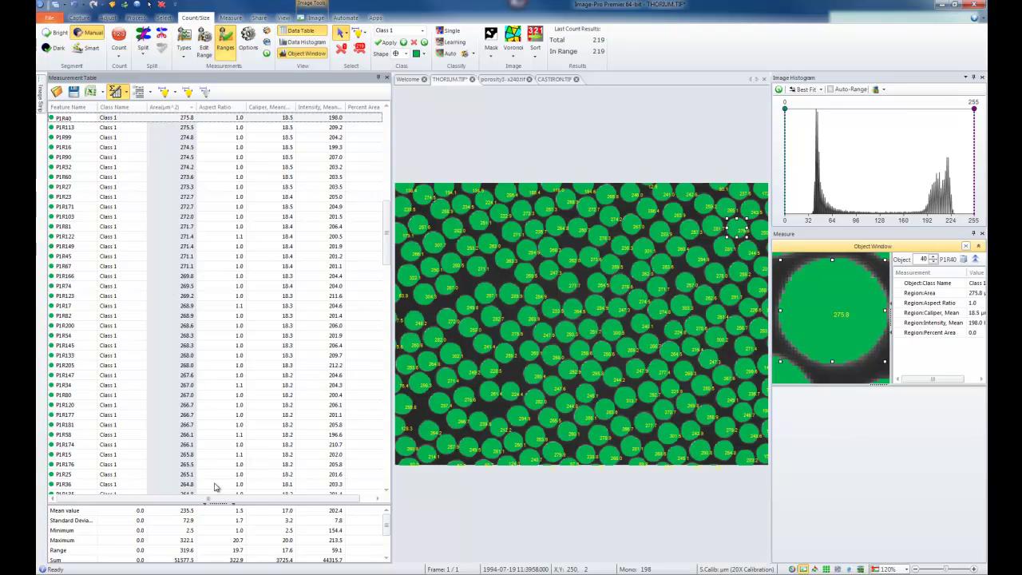
drag(218, 500, 222, 431)
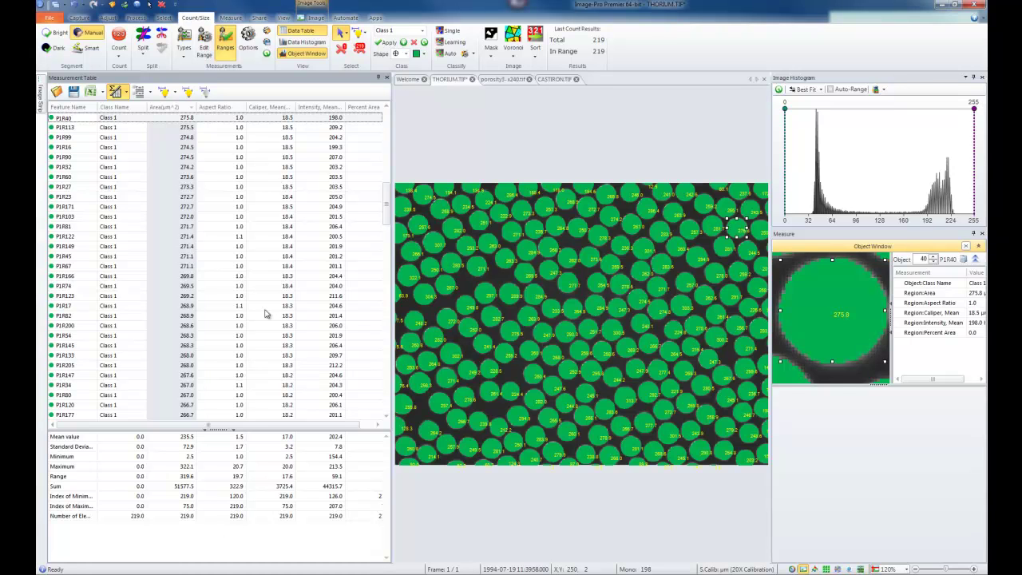
Auto-hide the Measurement Table and open the measurement options
click(379, 80)
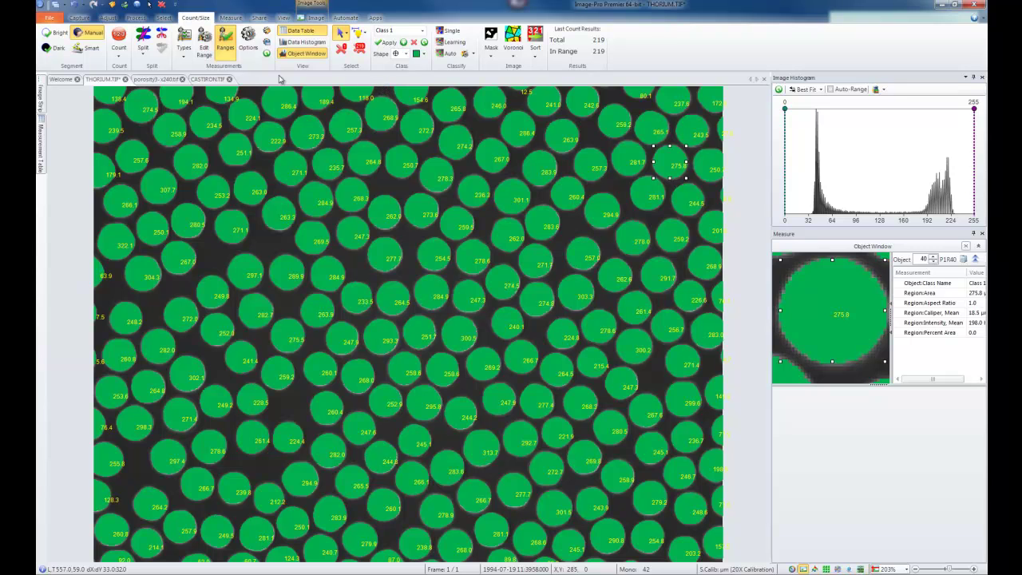
click(250, 50)
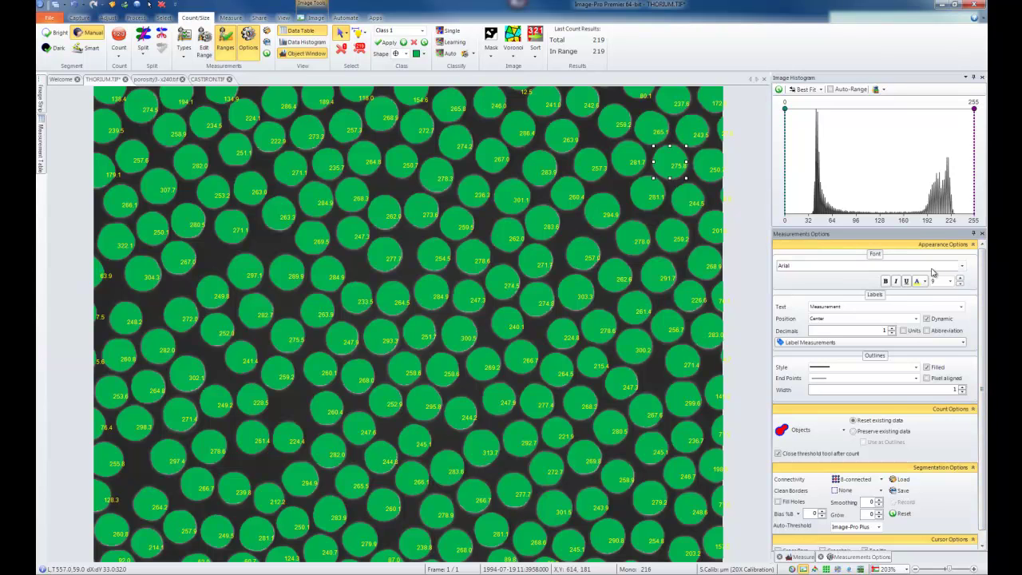
Set the measurement label font to Arial Black at size 9
click(963, 266)
click(872, 283)
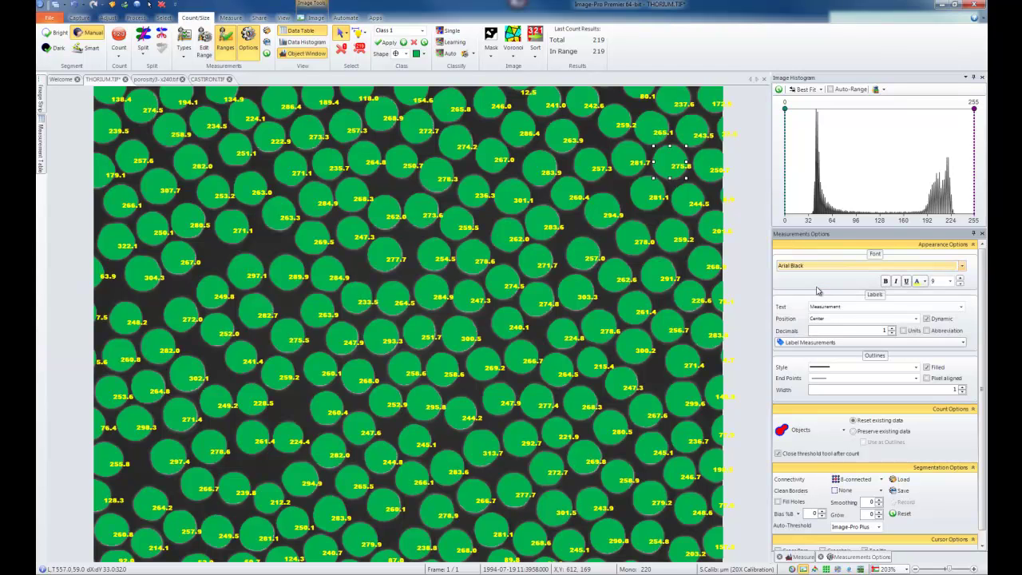
click(960, 284)
click(960, 284)
click(960, 284)
click(960, 278)
click(959, 278)
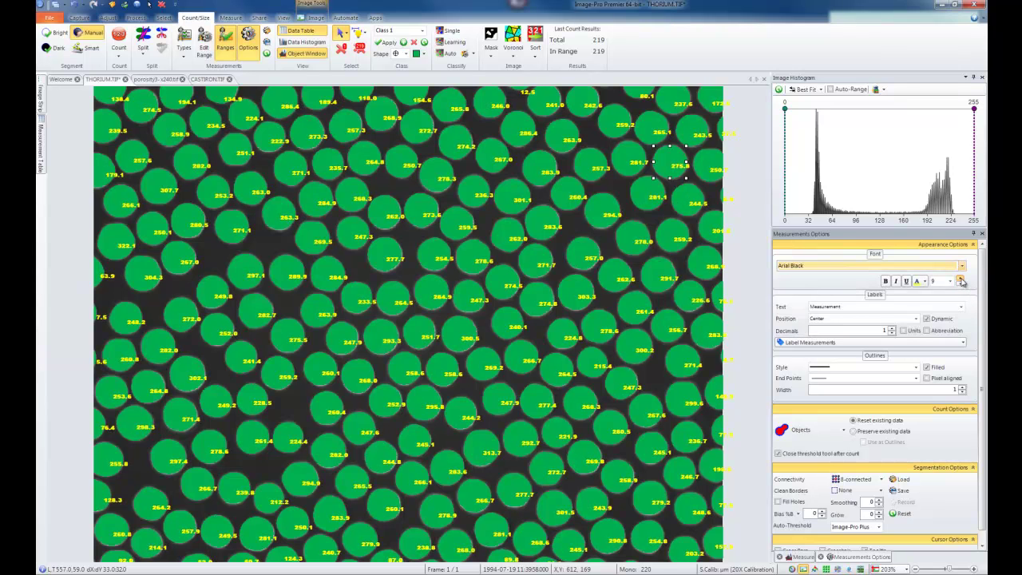
click(960, 278)
Set the label text to None and turn off the filled display of the particle outlines
click(960, 306)
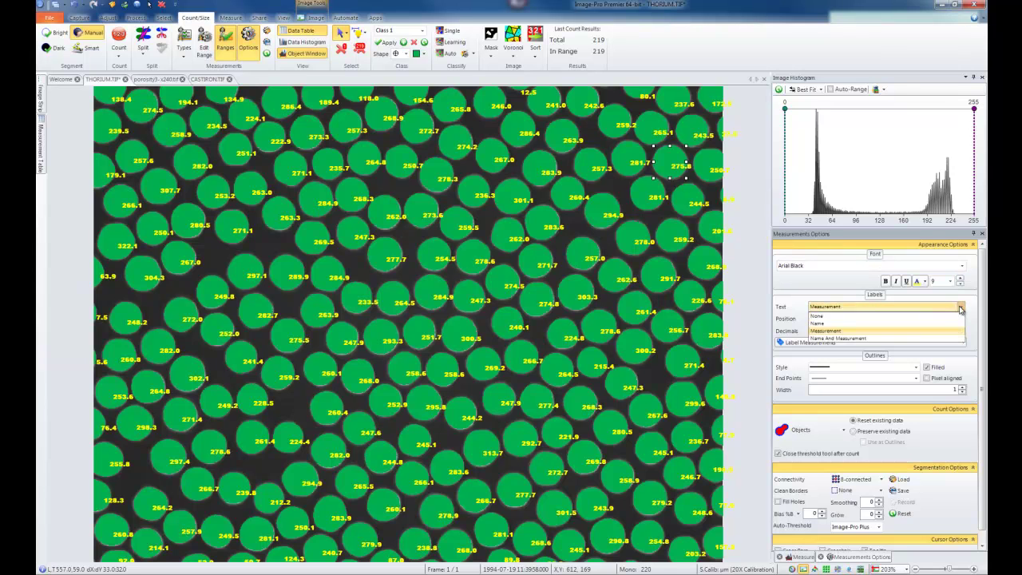
click(872, 316)
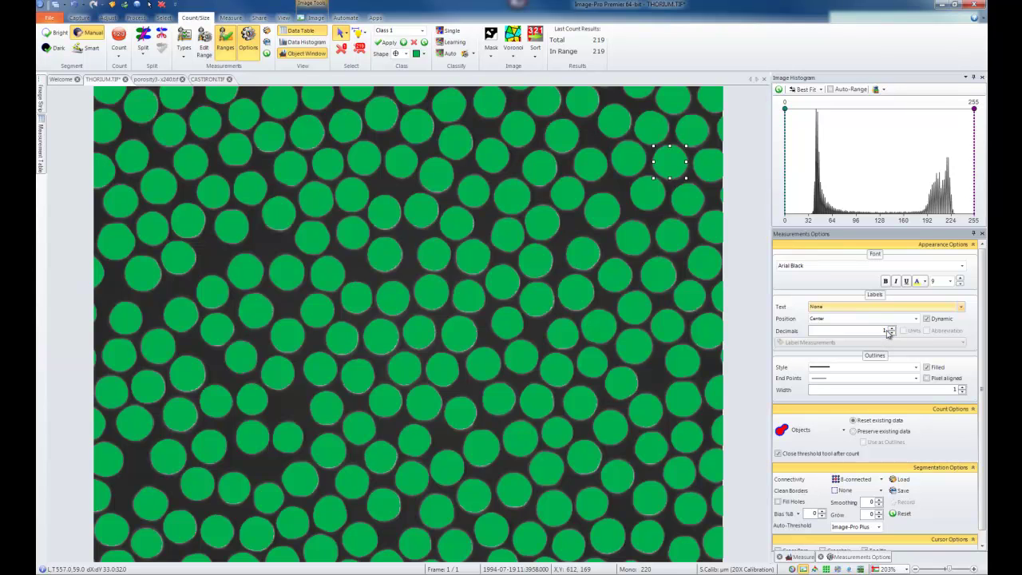
click(927, 368)
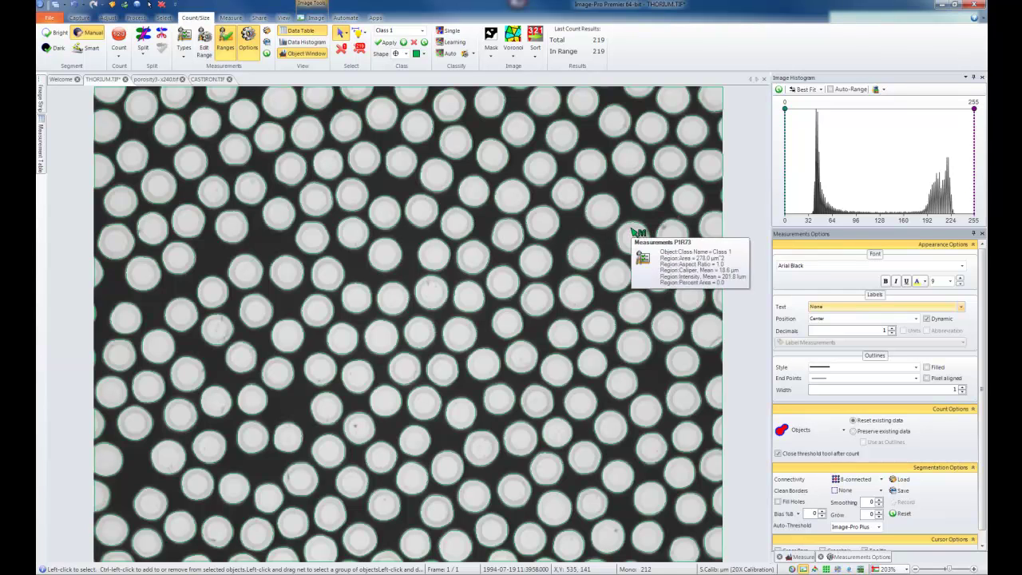
Set the particle outline width to 2
click(963, 387)
click(963, 387)
click(963, 387)
click(963, 387)
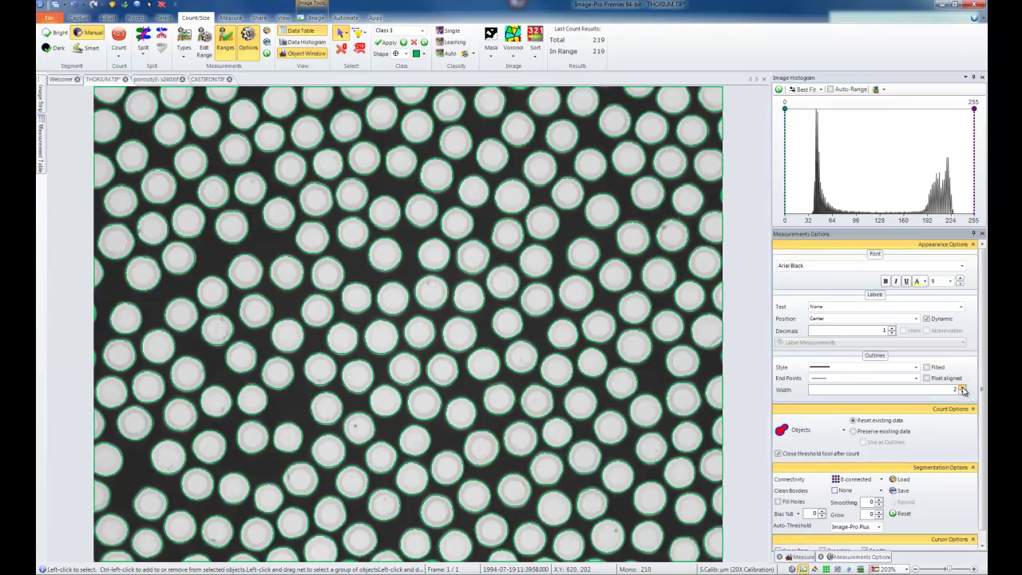
Set Clean Borders to All in the segmentation options and recount the particles
click(971, 244)
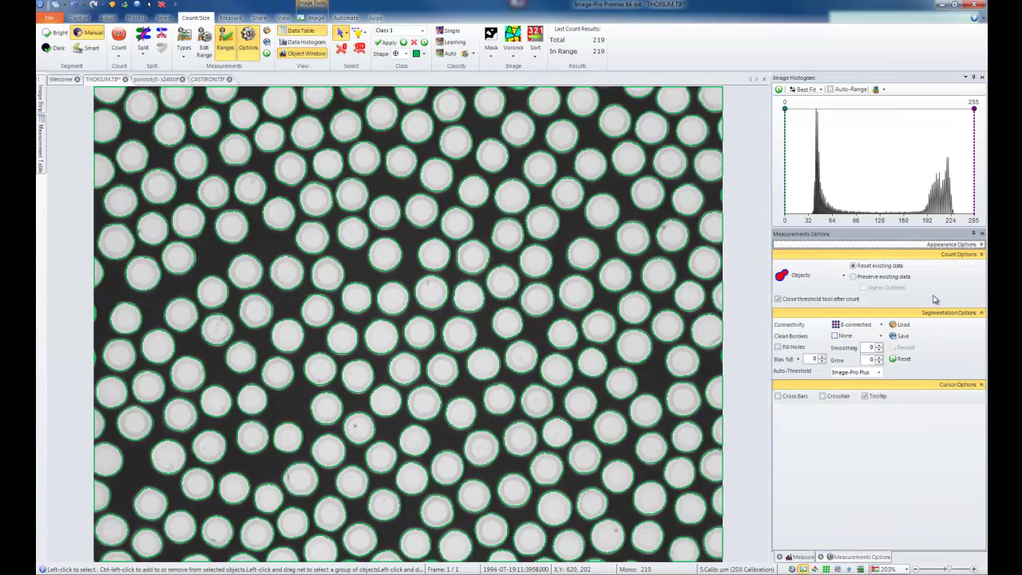
click(881, 278)
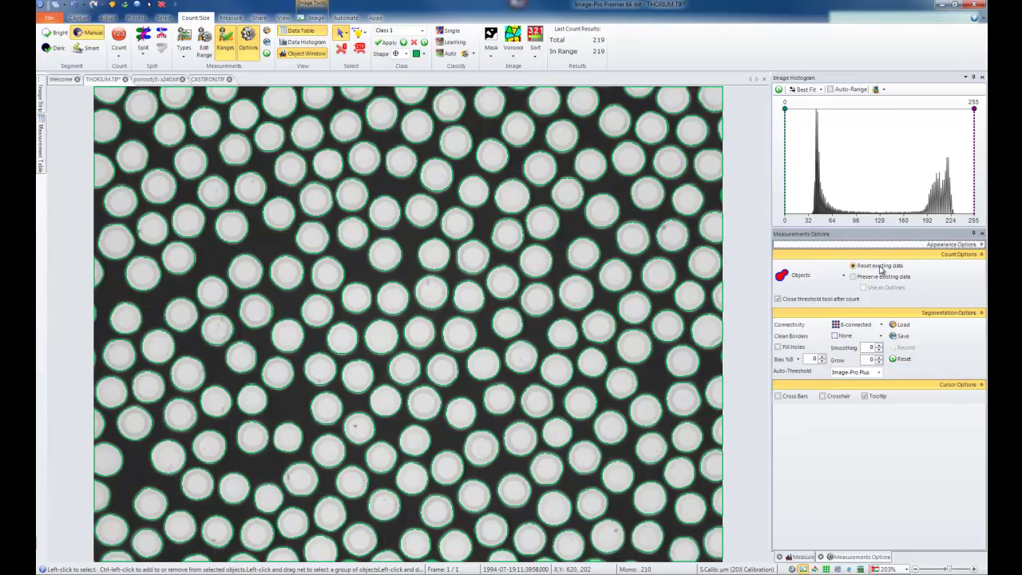
click(920, 255)
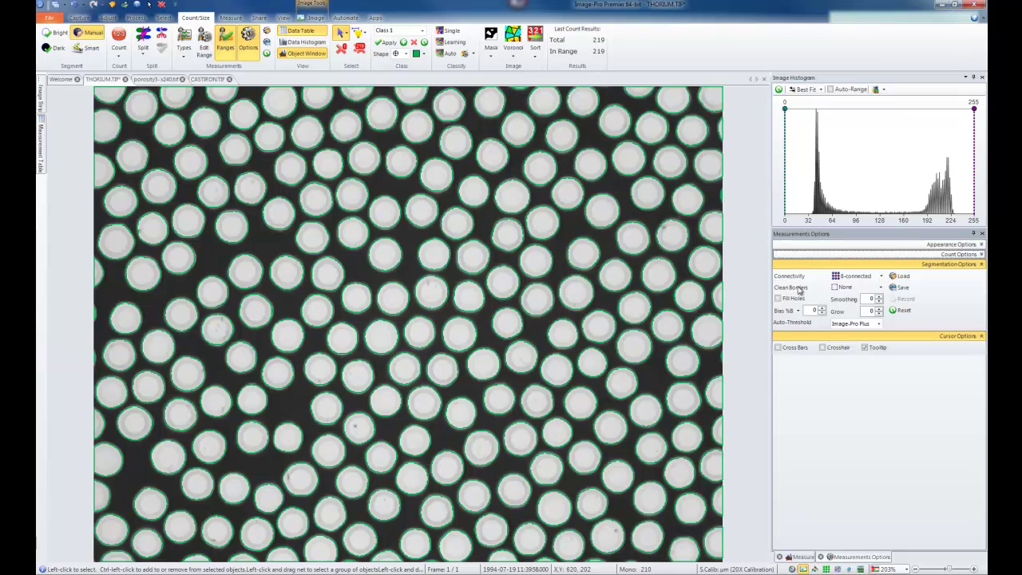
click(881, 287)
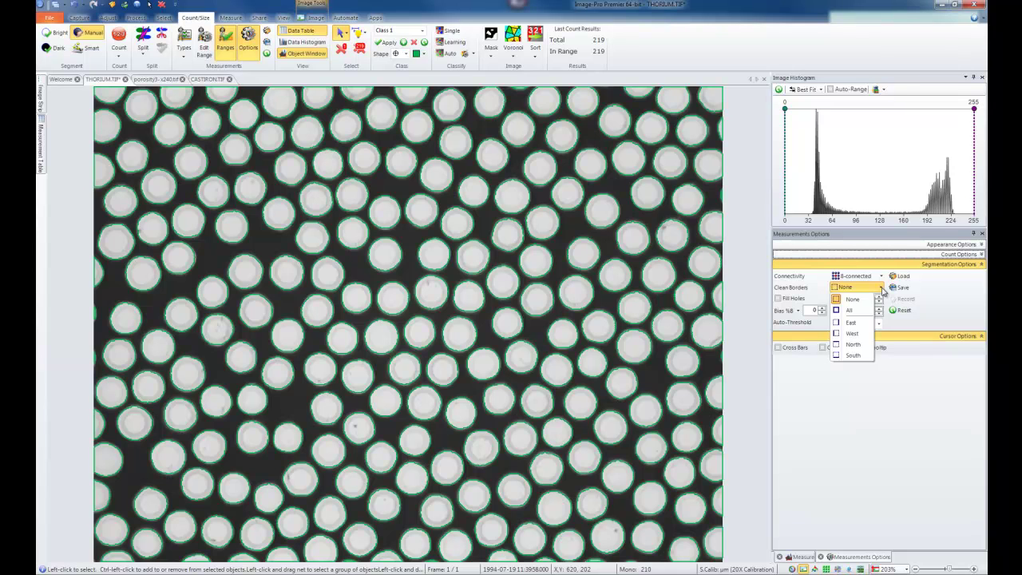
click(848, 310)
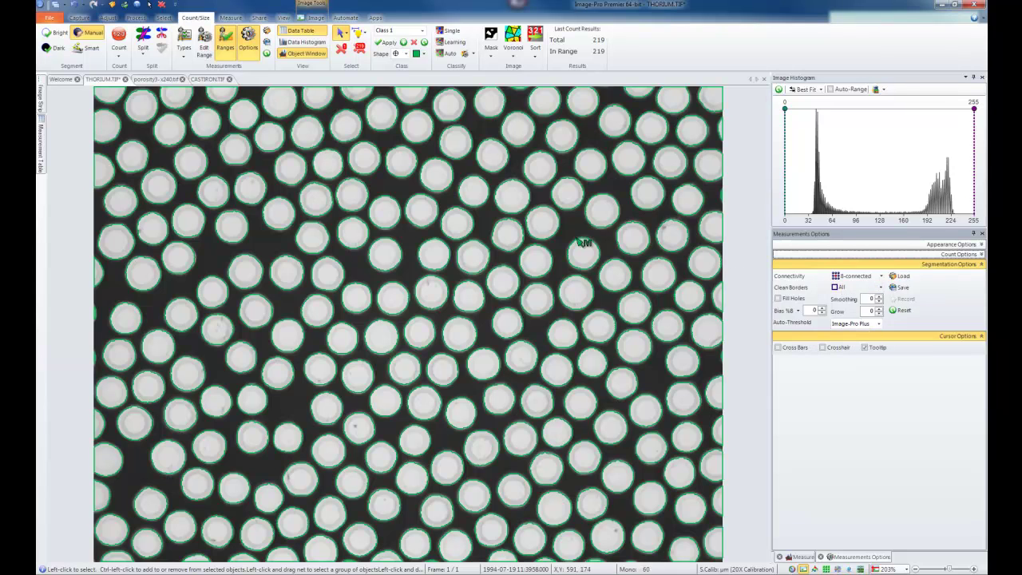
click(118, 34)
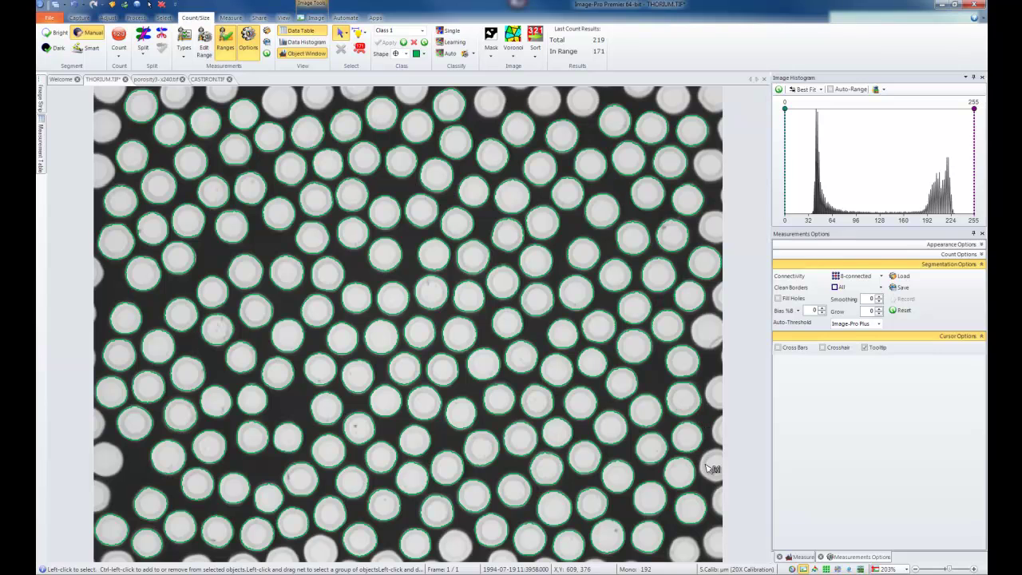
Turn the filled display of the particle outlines back on, and collapse the appearance and count options
click(906, 255)
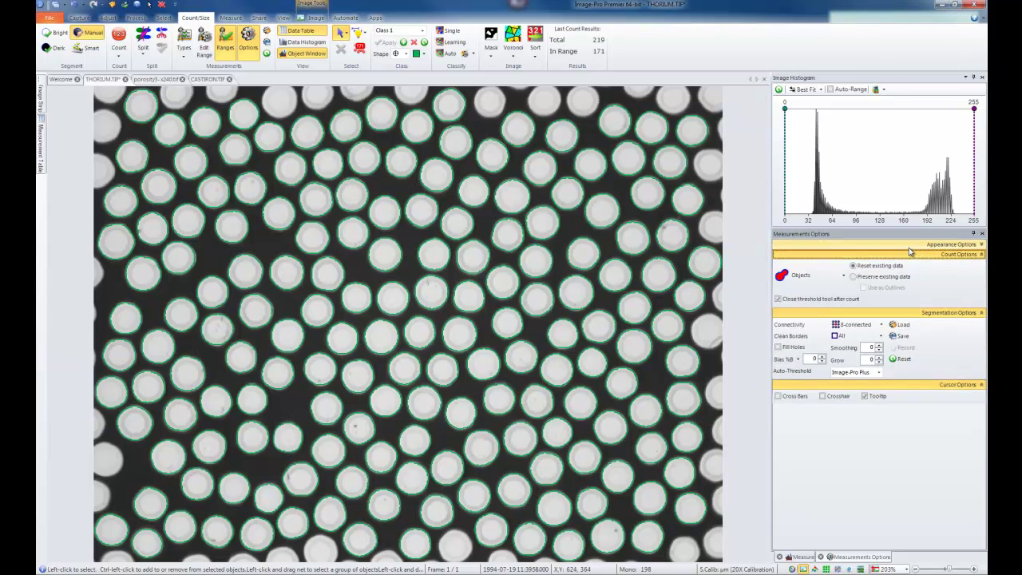
click(914, 245)
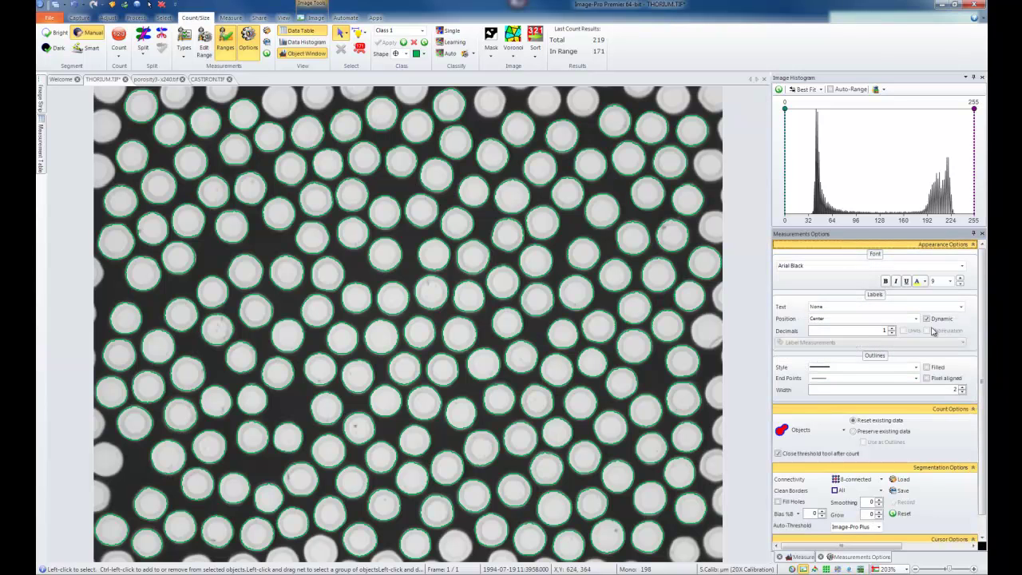
click(927, 368)
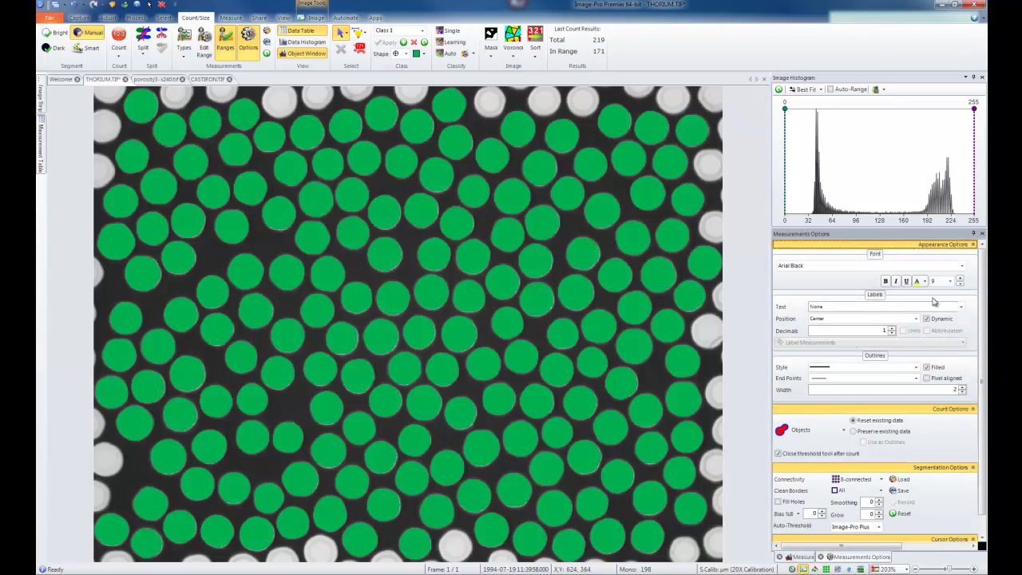
click(935, 248)
click(935, 255)
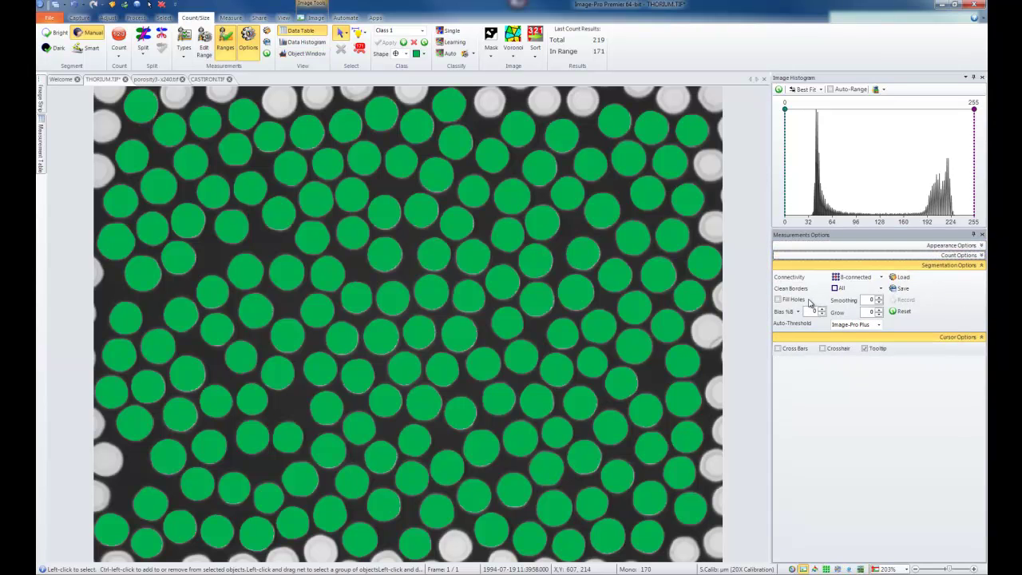
Review the Fill Holes option and the calculation choices for the bias in the segmentation options
click(804, 300)
mouse_move(633, 243)
click(798, 311)
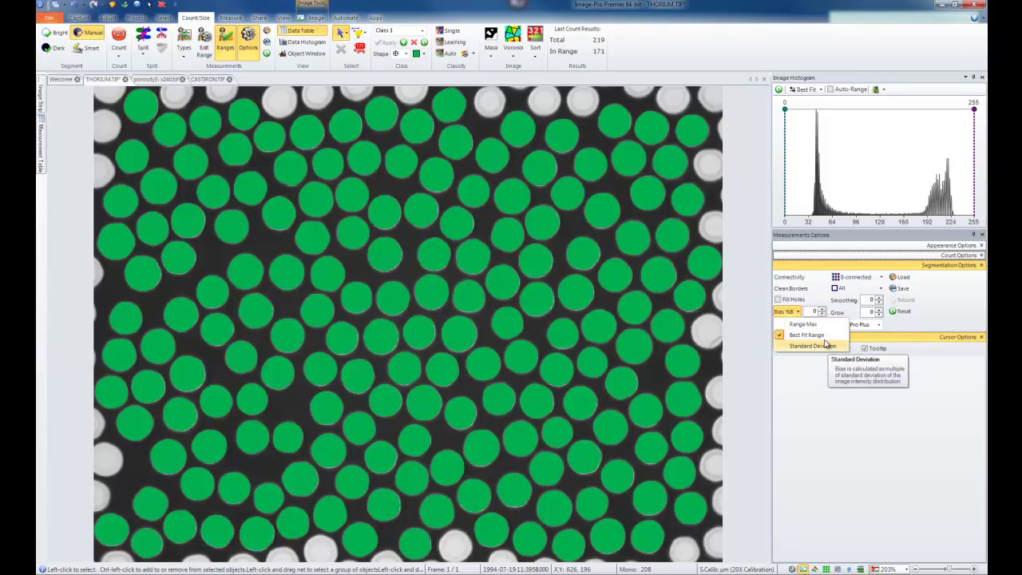
click(818, 305)
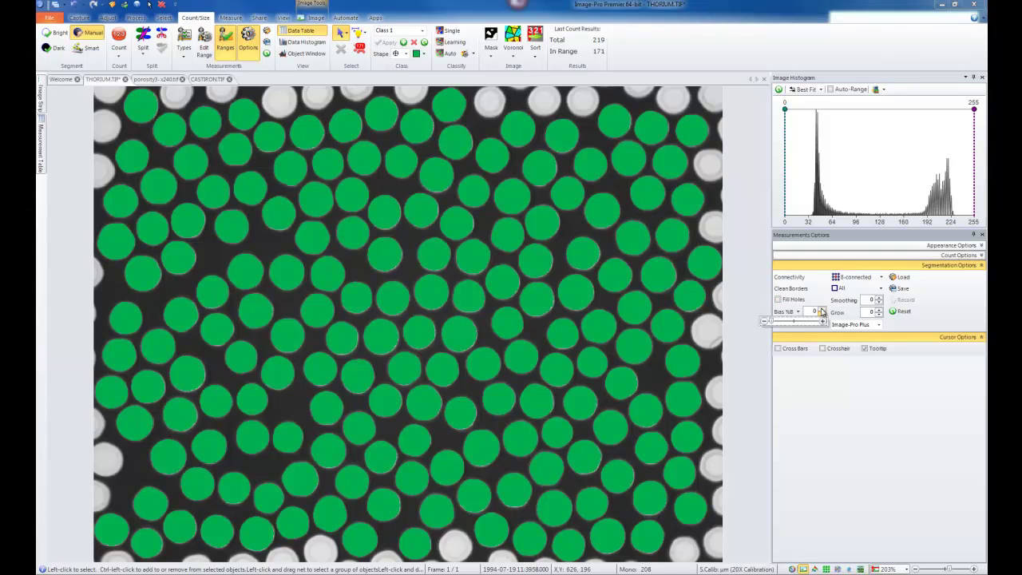
Try a Grow value of -3 in the segmentation options and return Grow to 0
click(878, 313)
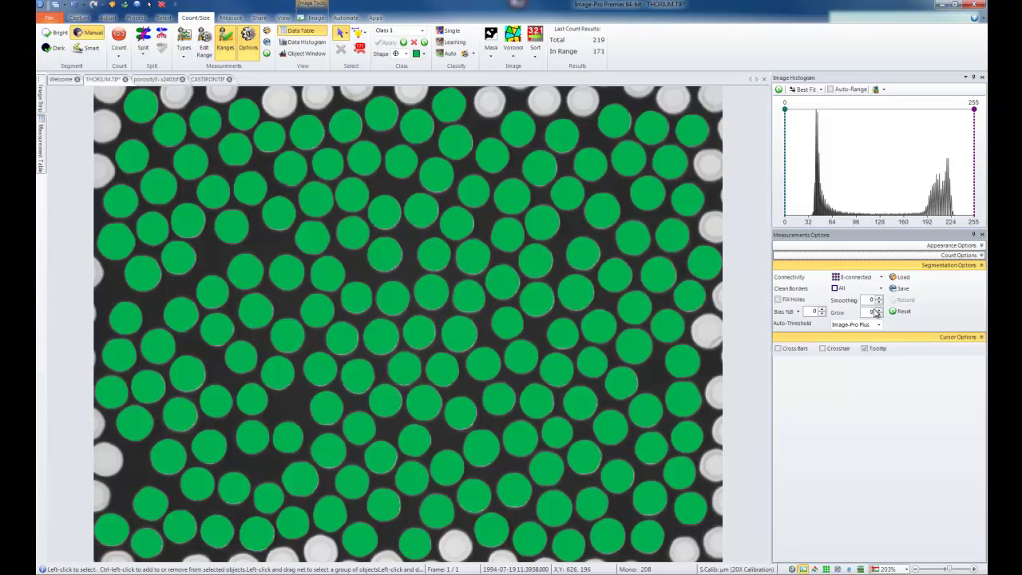
click(878, 314)
click(878, 313)
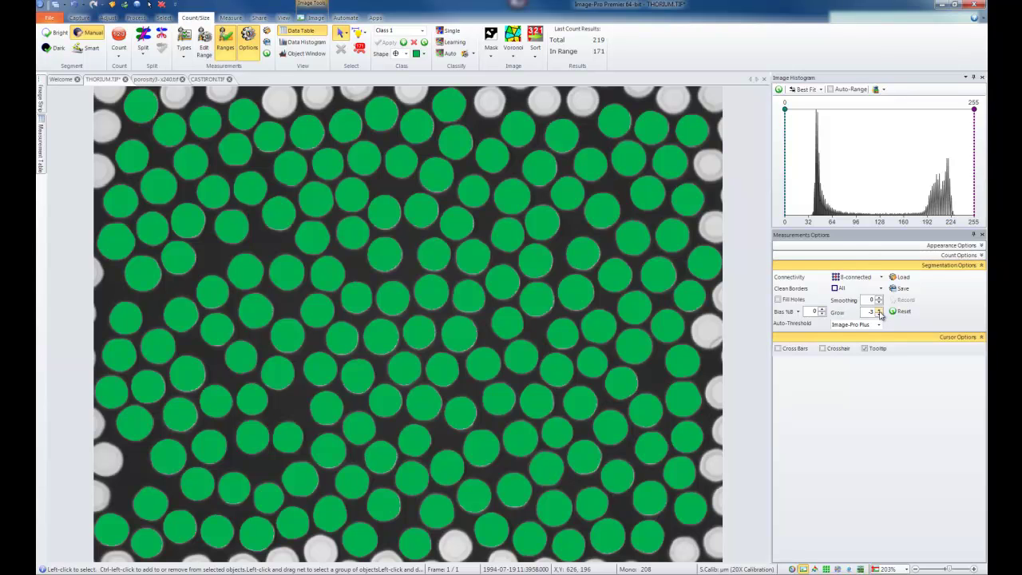
click(879, 312)
click(879, 312)
click(879, 312)
click(879, 309)
click(879, 315)
click(879, 315)
click(879, 314)
Look through the available Auto-Threshold methods in the segmentation options
click(879, 325)
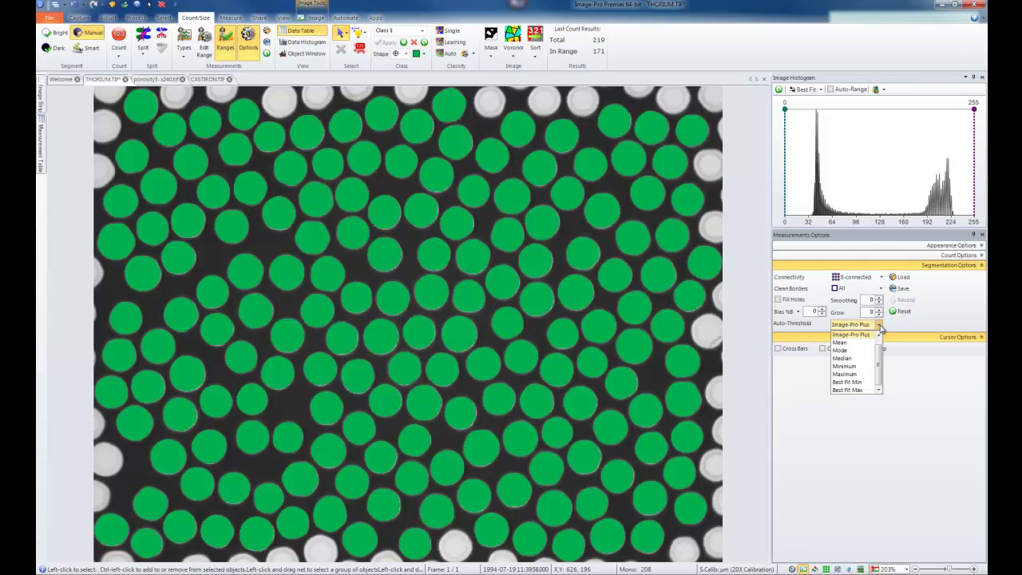
scroll(881, 356, up, 1)
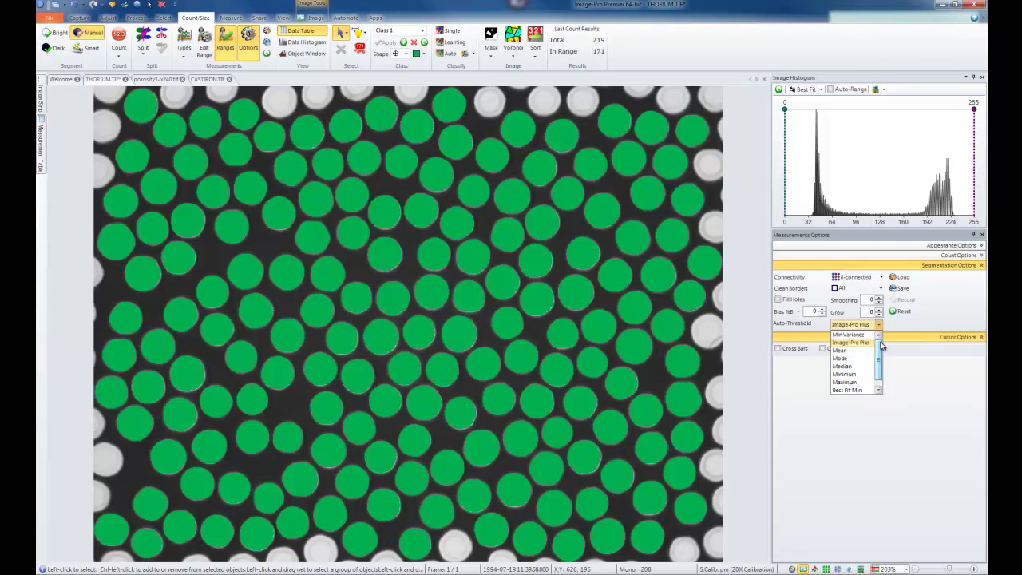
scroll(882, 351, down, 1)
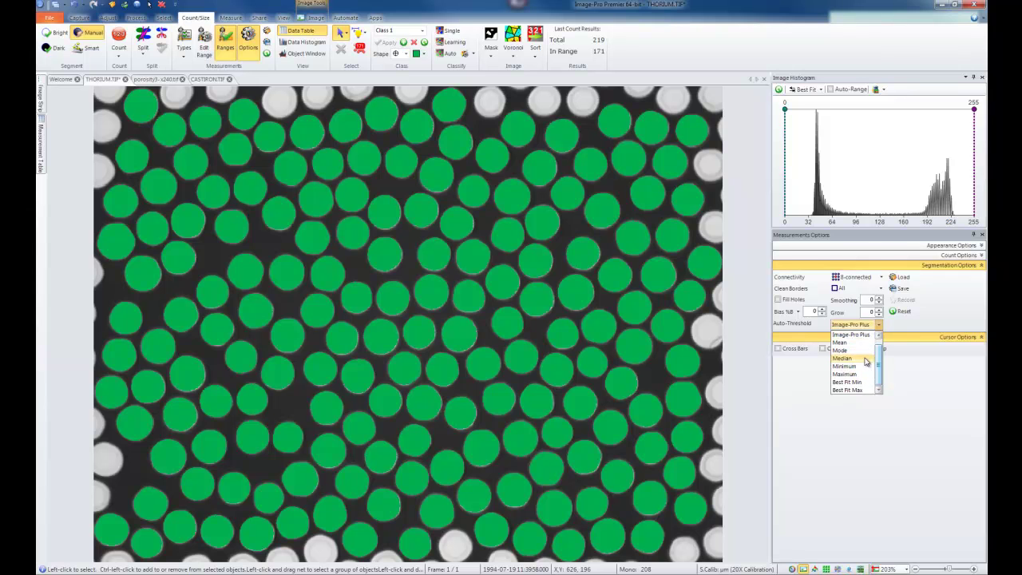
click(898, 329)
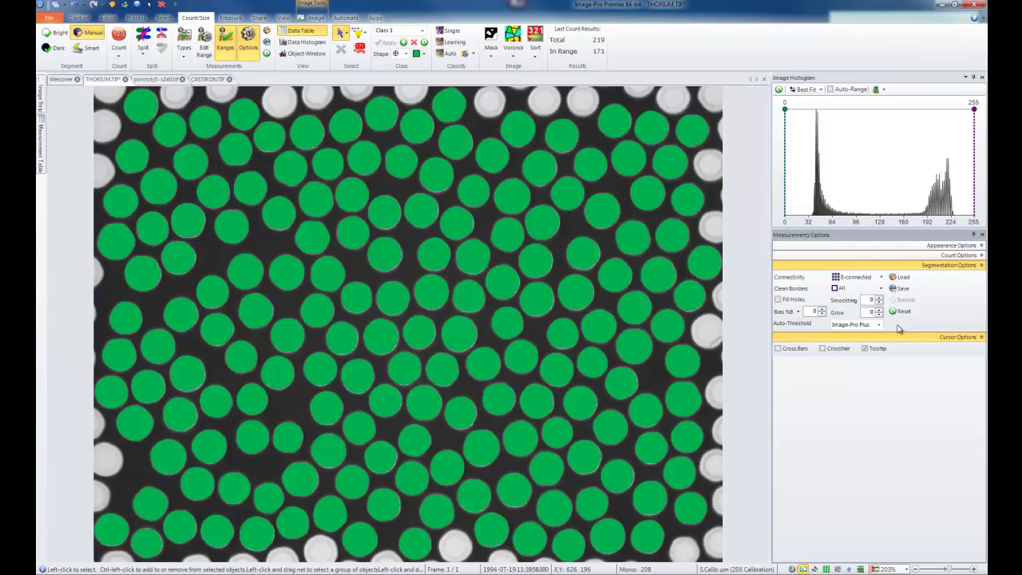
click(879, 325)
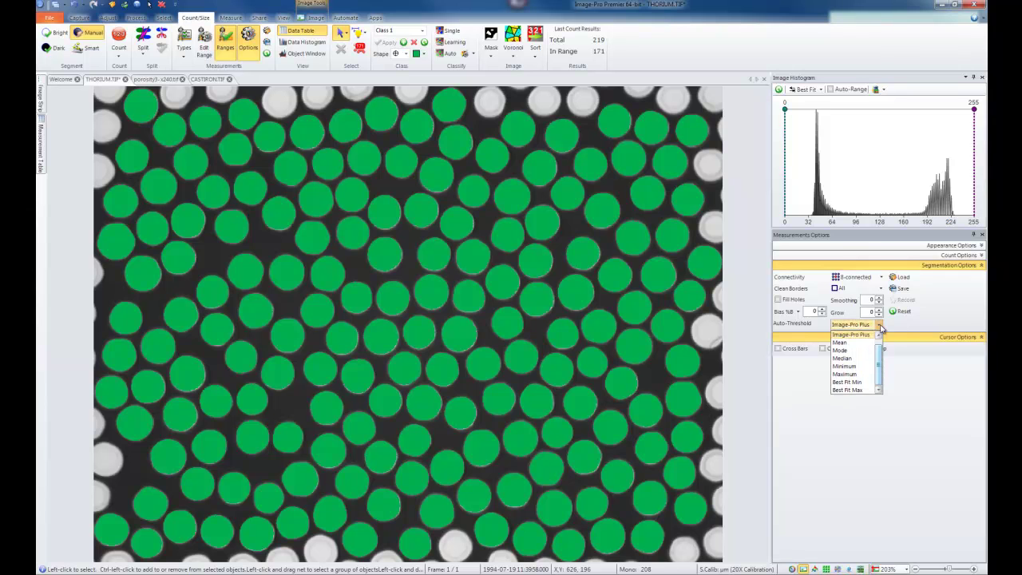
click(895, 328)
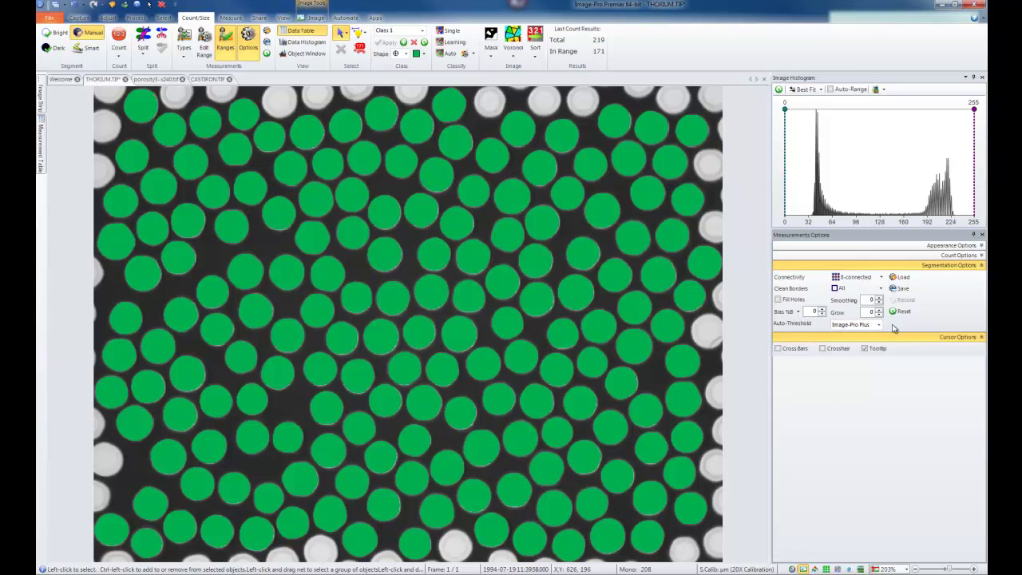
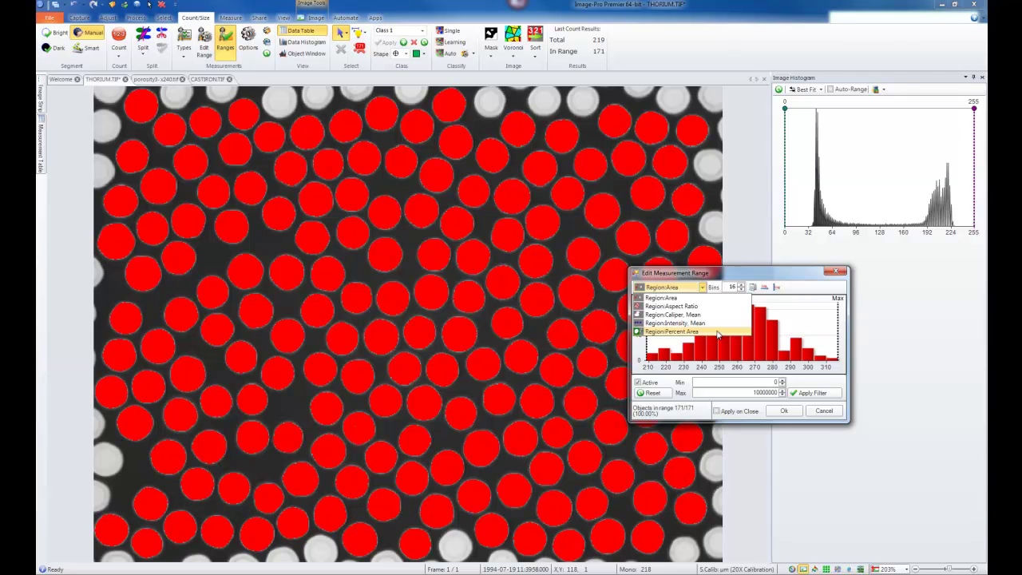
Raise the minimum of the Region:Area measurement range to 229.2 to exclude the smallest particles
click(686, 299)
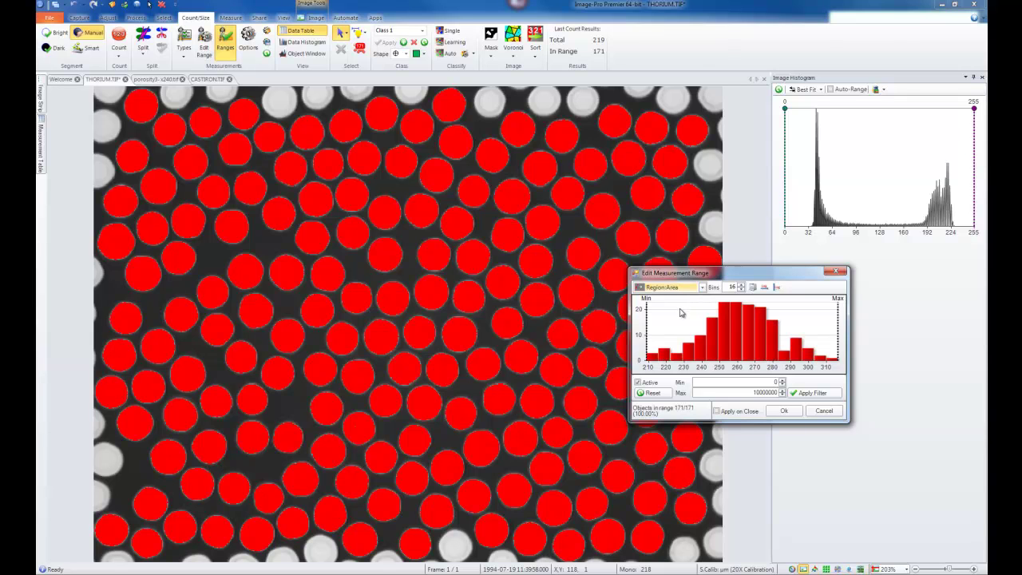
mouse_move(679, 313)
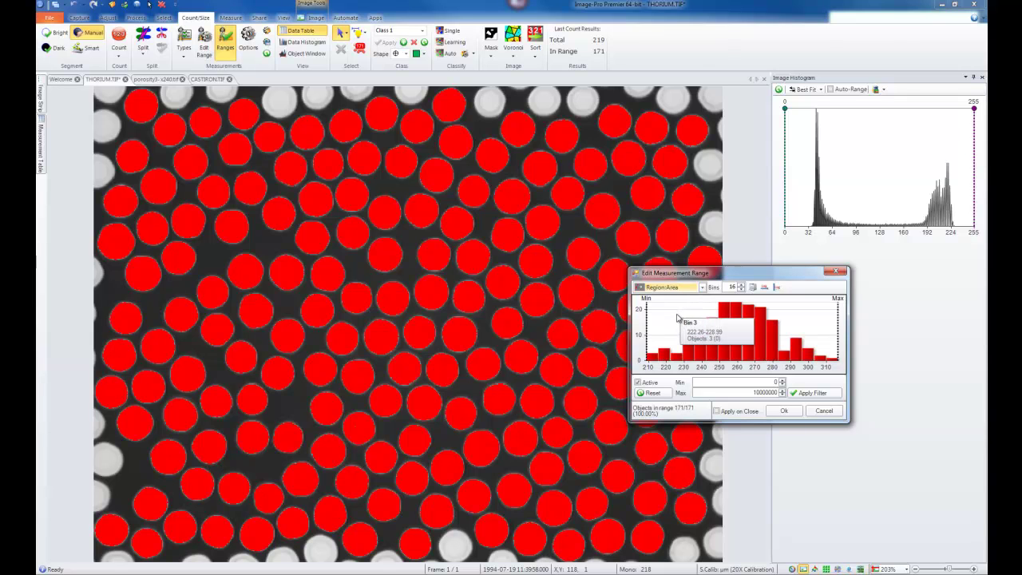
drag(647, 322, 682, 321)
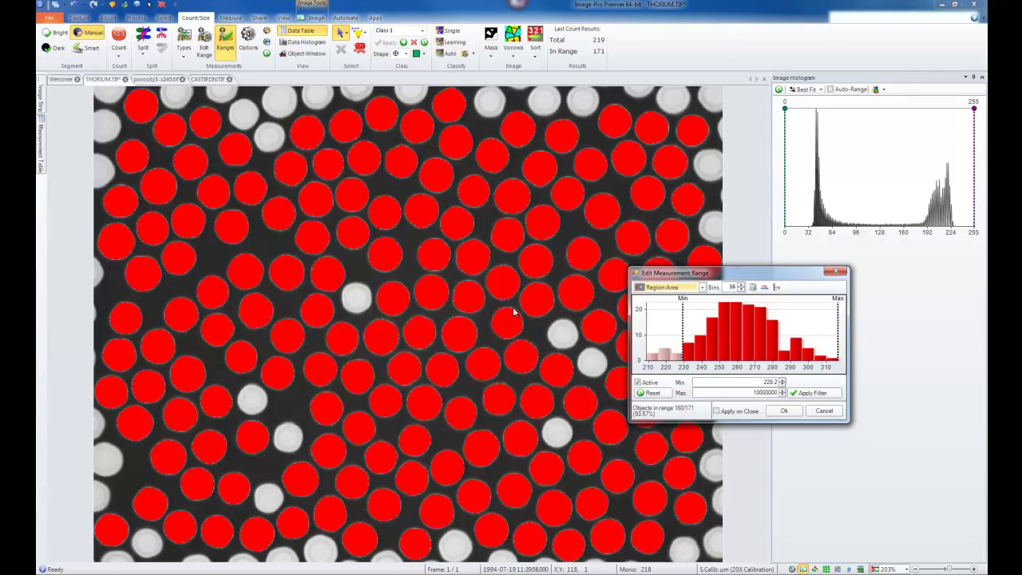
Lower the maximum of the Region:Aspect Ratio measurement range to about 1.04
click(702, 287)
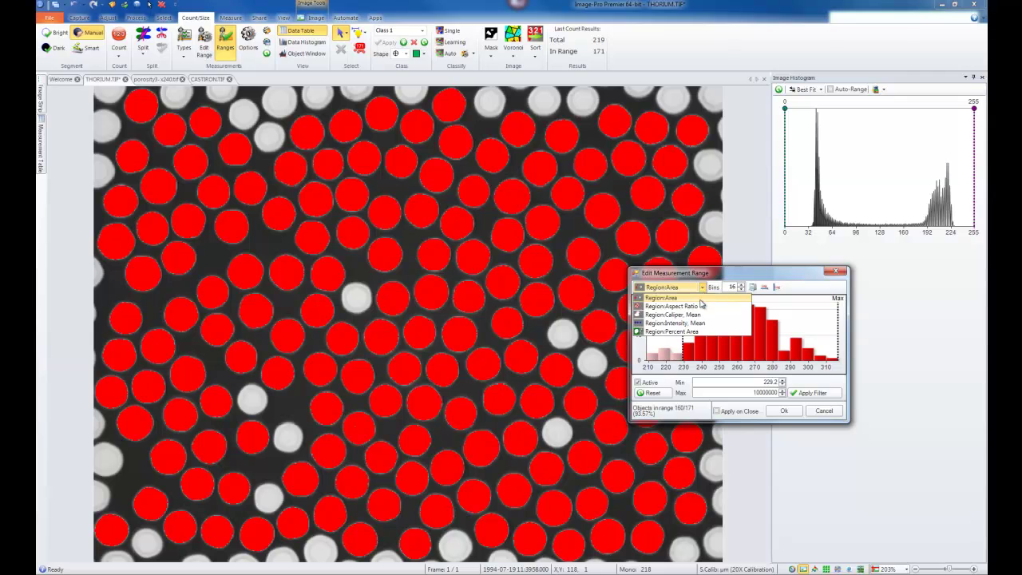
click(701, 307)
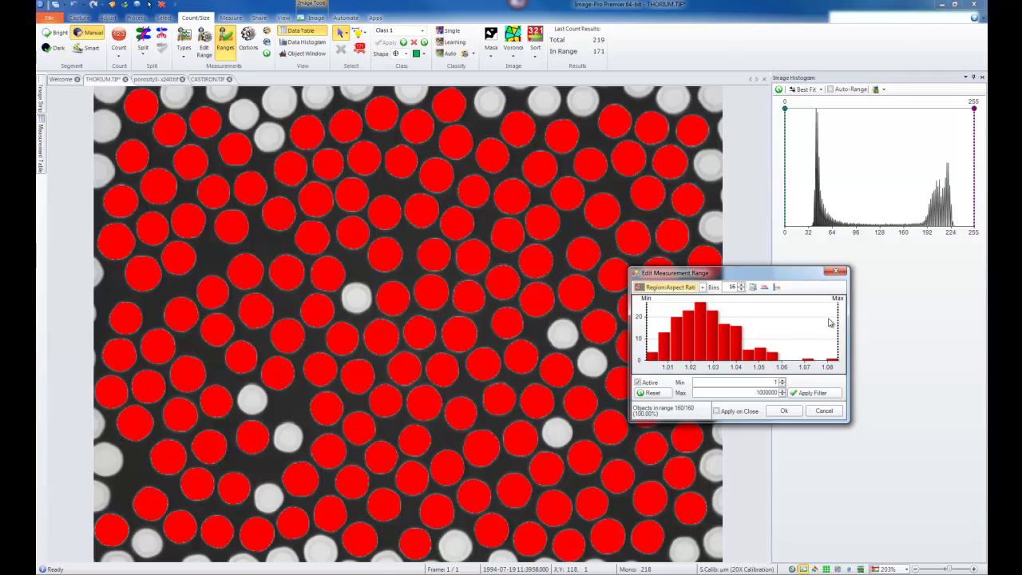
drag(836, 320, 726, 320)
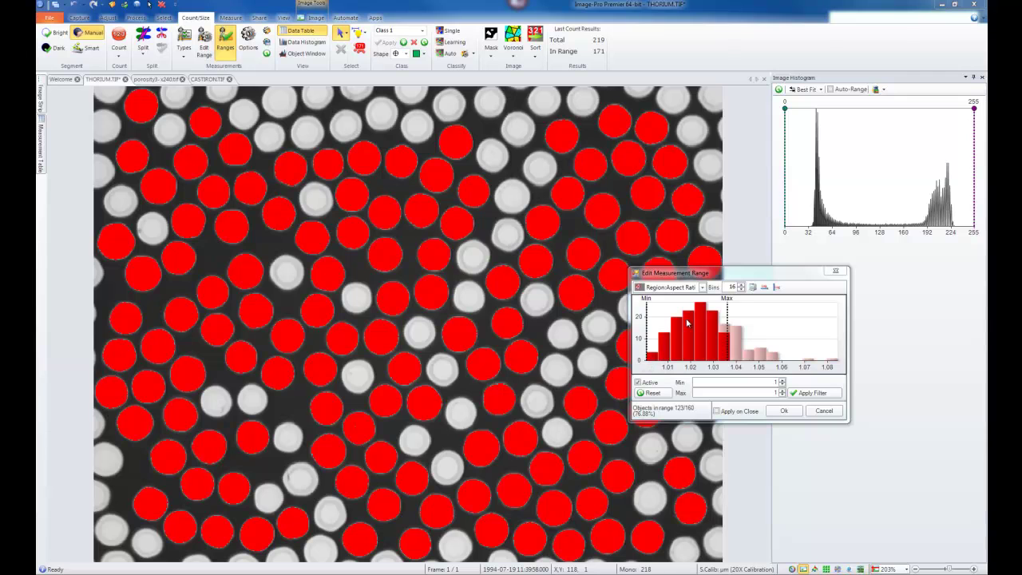
Raise the minimum of the Region:Intensity, Mean measurement range to 206.2 and apply the ranges on closing
click(702, 287)
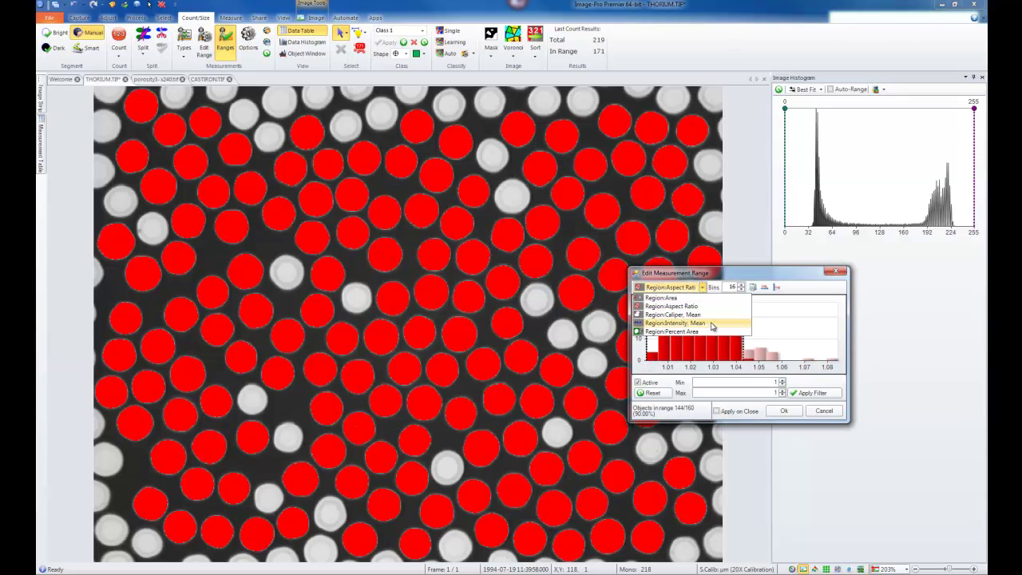
click(712, 325)
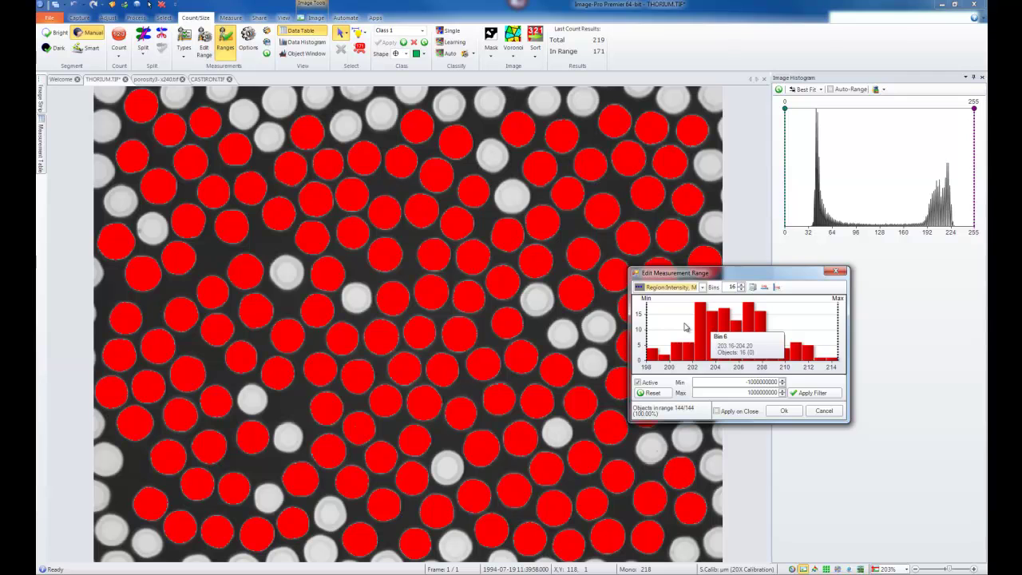
click(649, 323)
drag(648, 323, 741, 321)
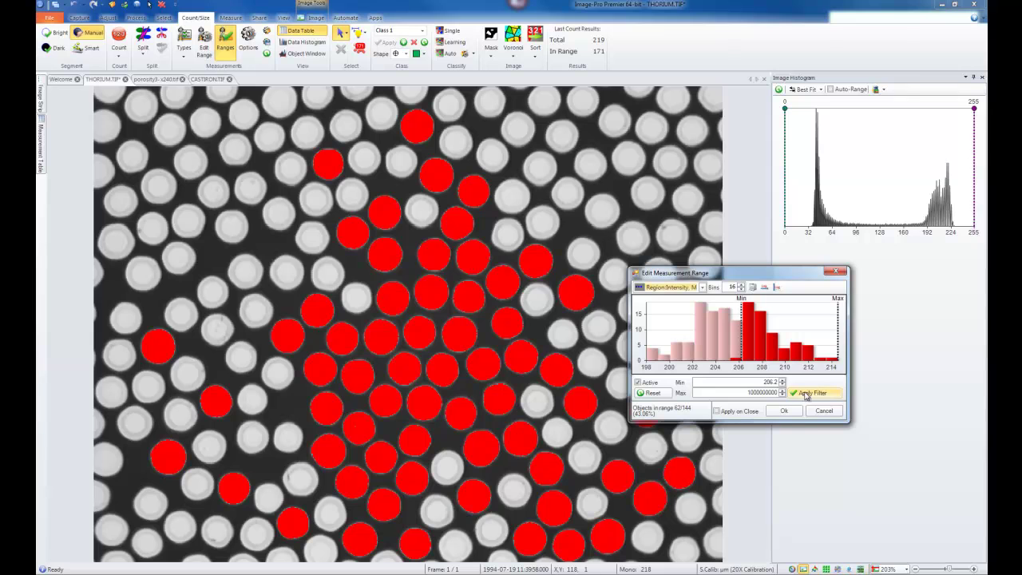
click(717, 411)
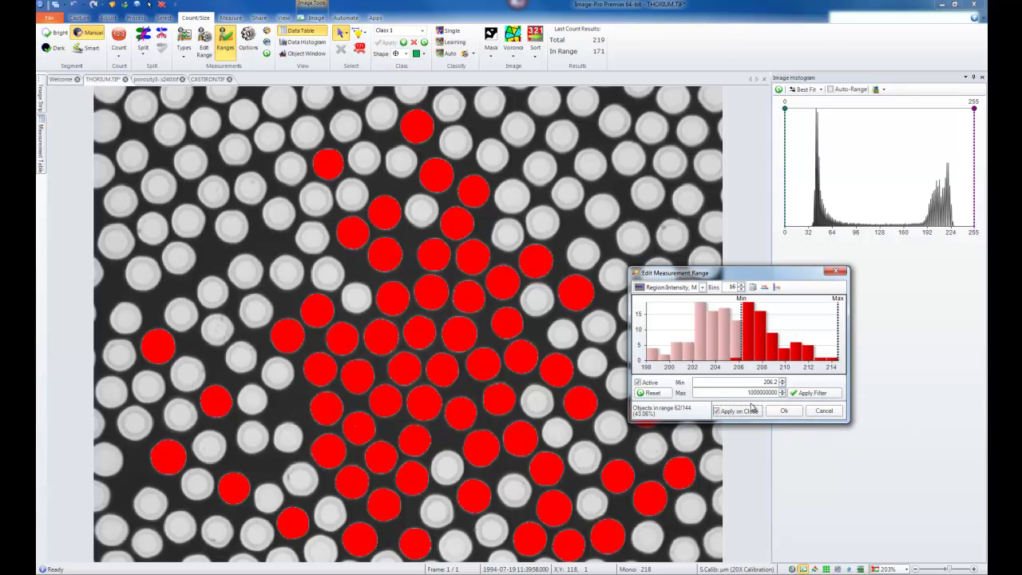
click(785, 411)
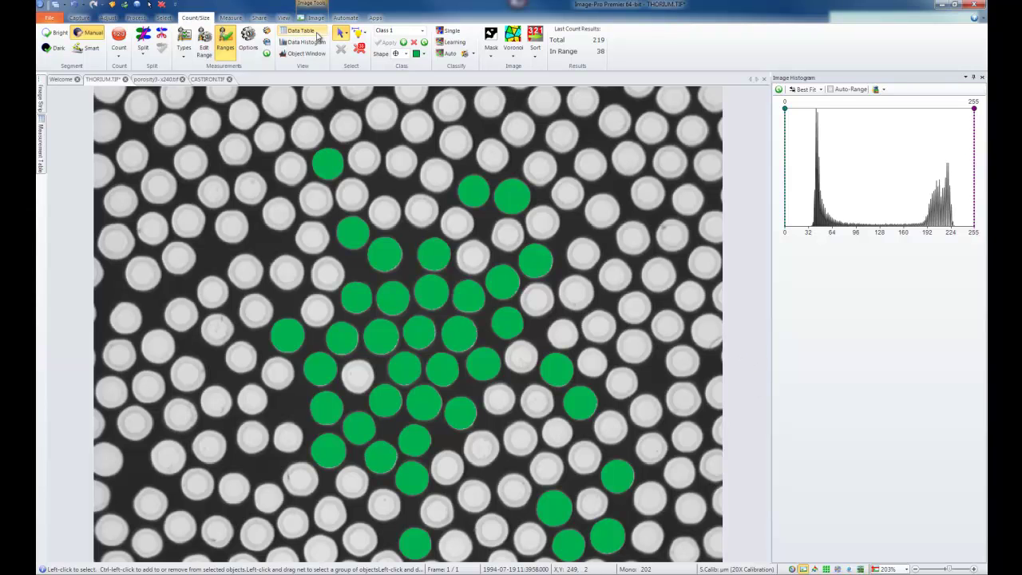
View the data histogram for Region:Aspect Ratio and Region:Caliper, Mean, and select the objects in the bin near 18.6
click(40, 136)
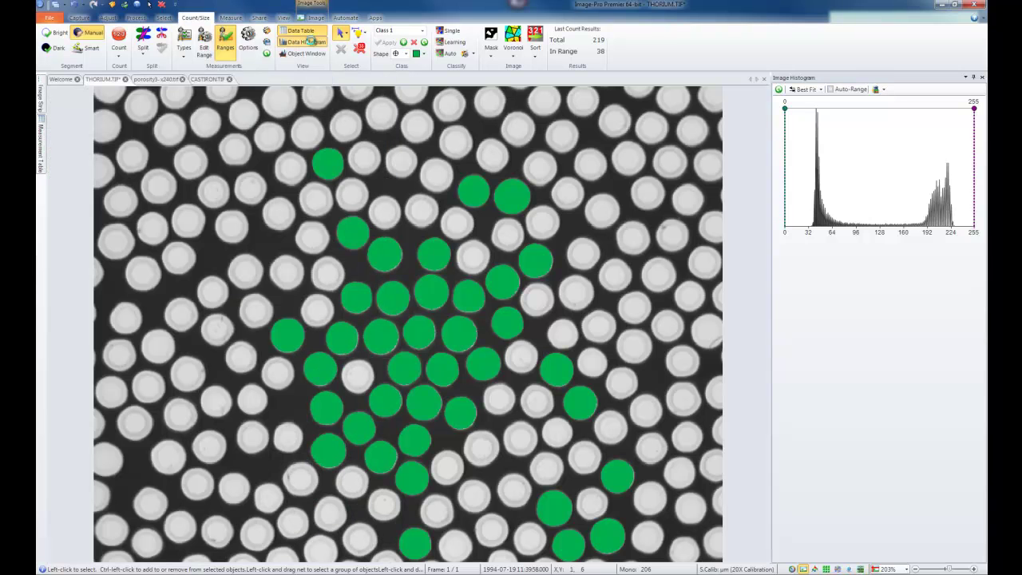
click(310, 41)
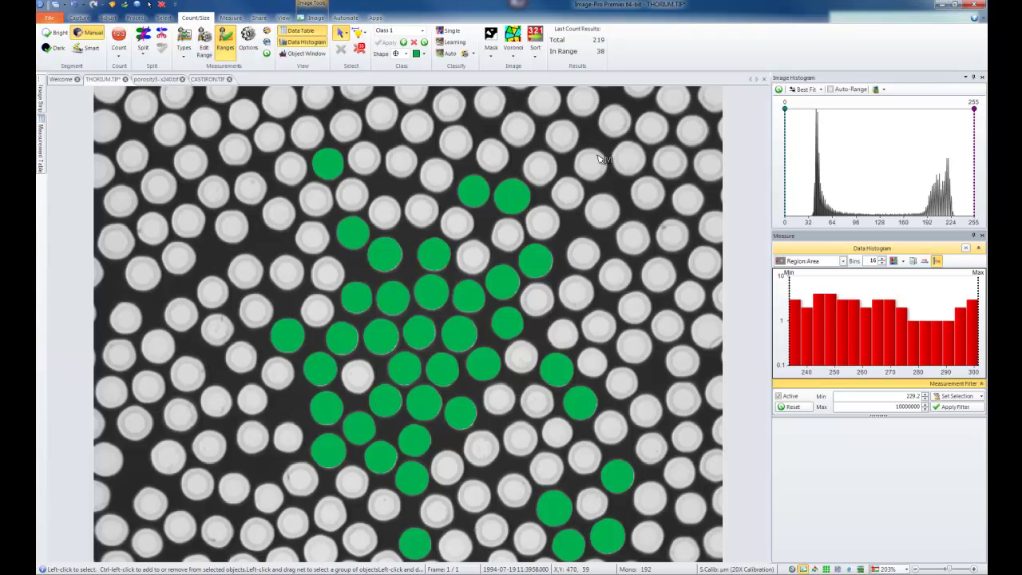
click(843, 261)
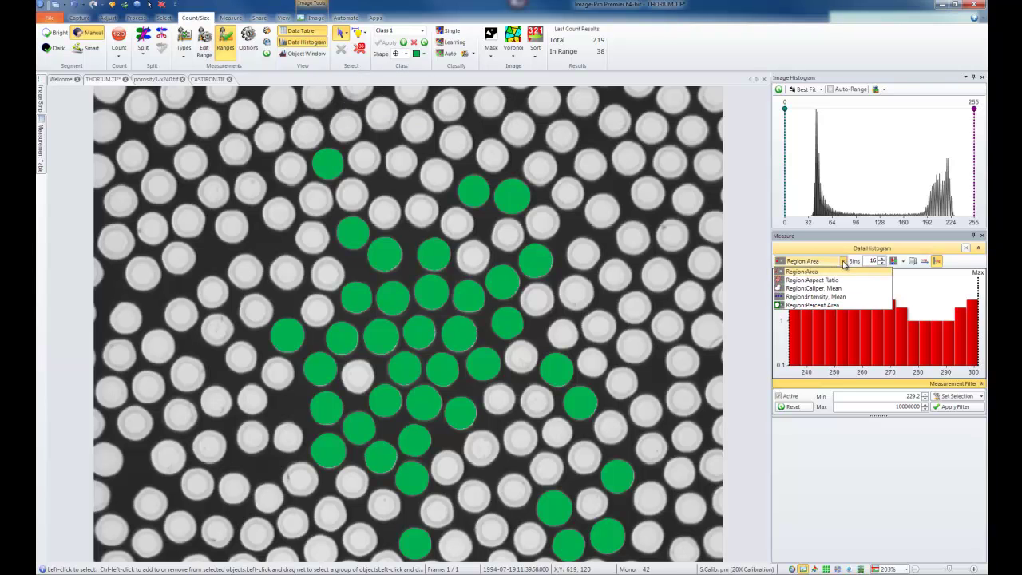
click(840, 279)
click(844, 264)
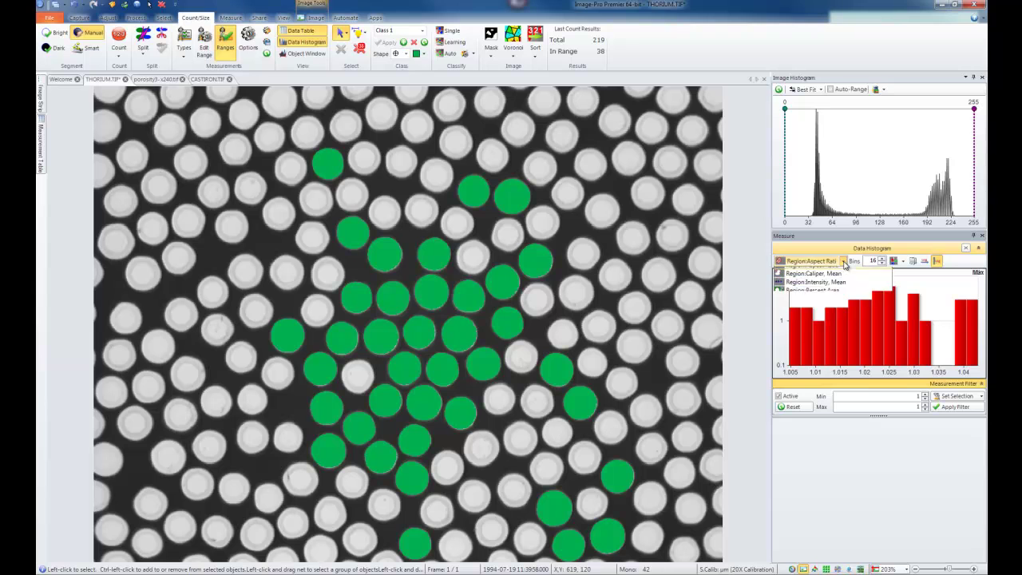
click(840, 286)
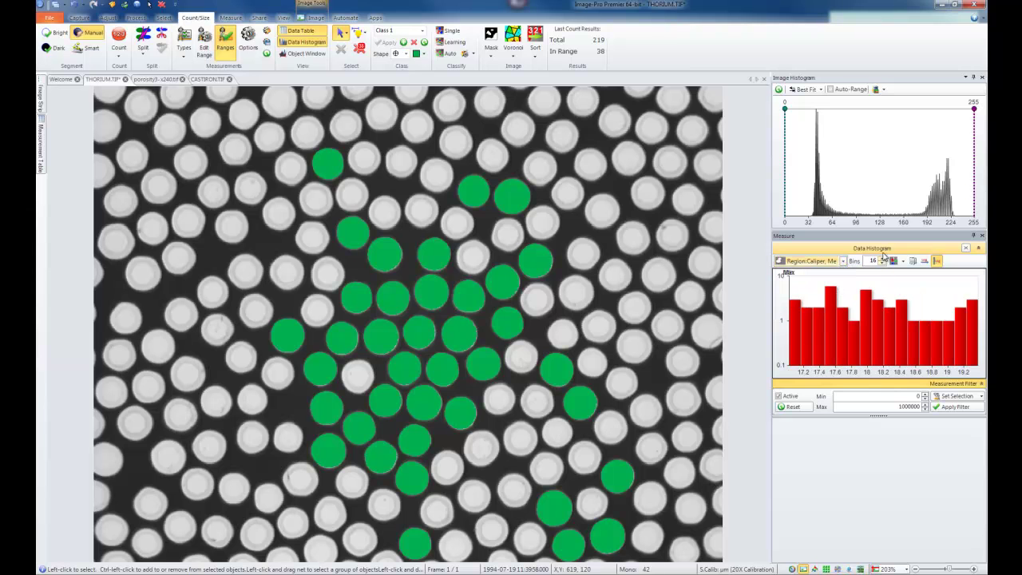
click(877, 319)
click(914, 340)
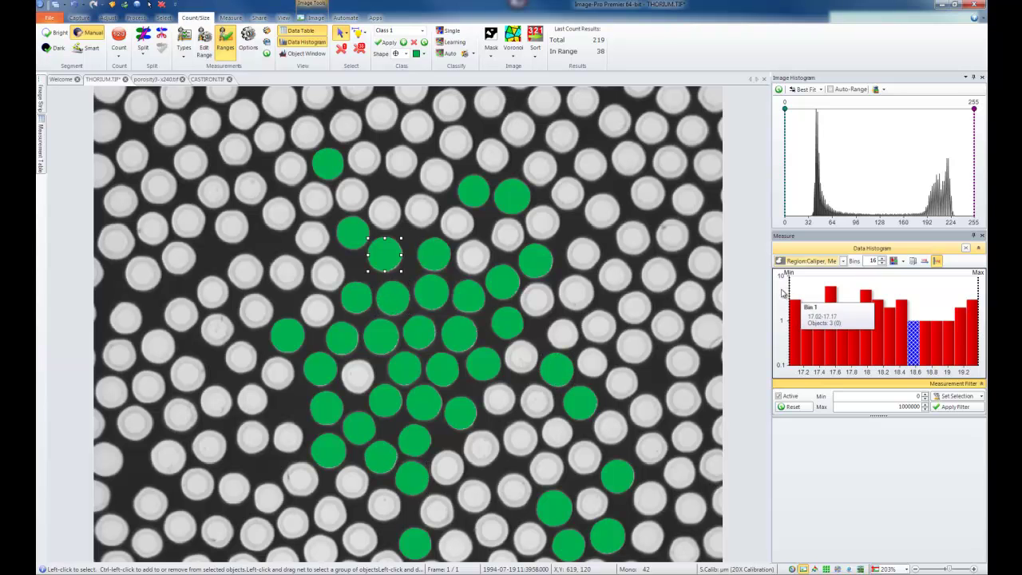
Switch to the porosity3- x240.tif image and manually threshold its dark pores with a luminance range of 0 to 132
click(168, 82)
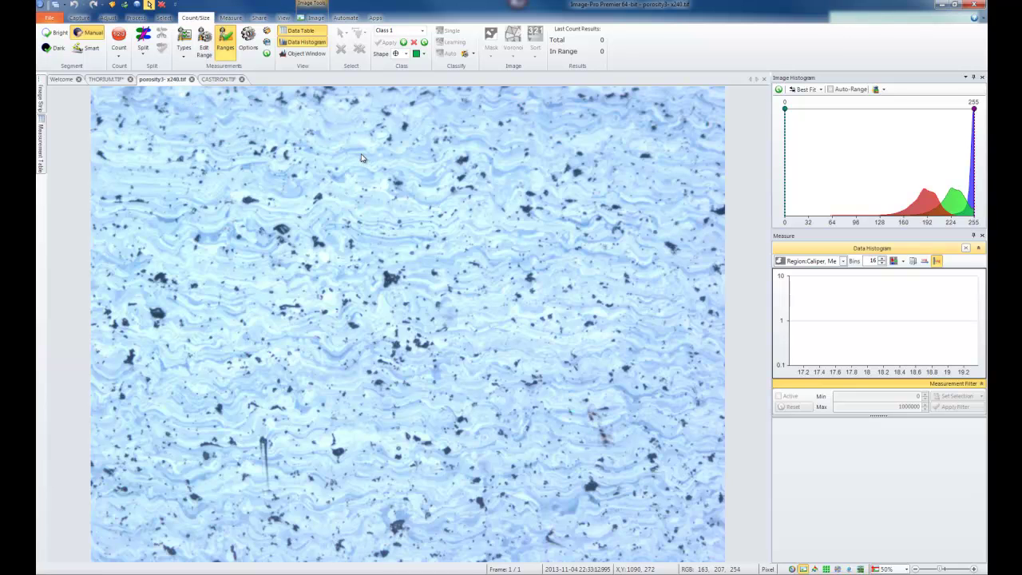
click(93, 37)
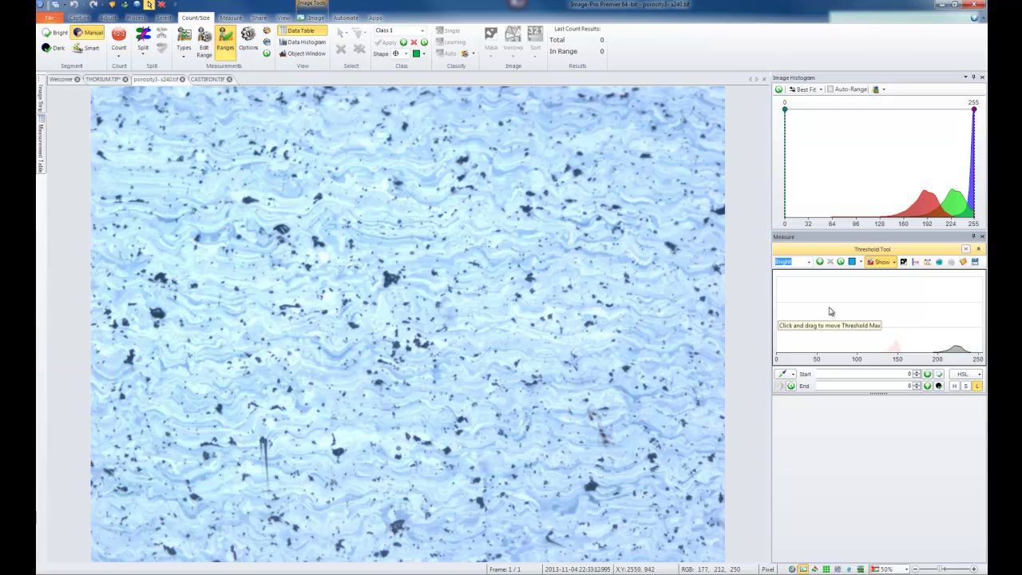
drag(910, 308, 971, 308)
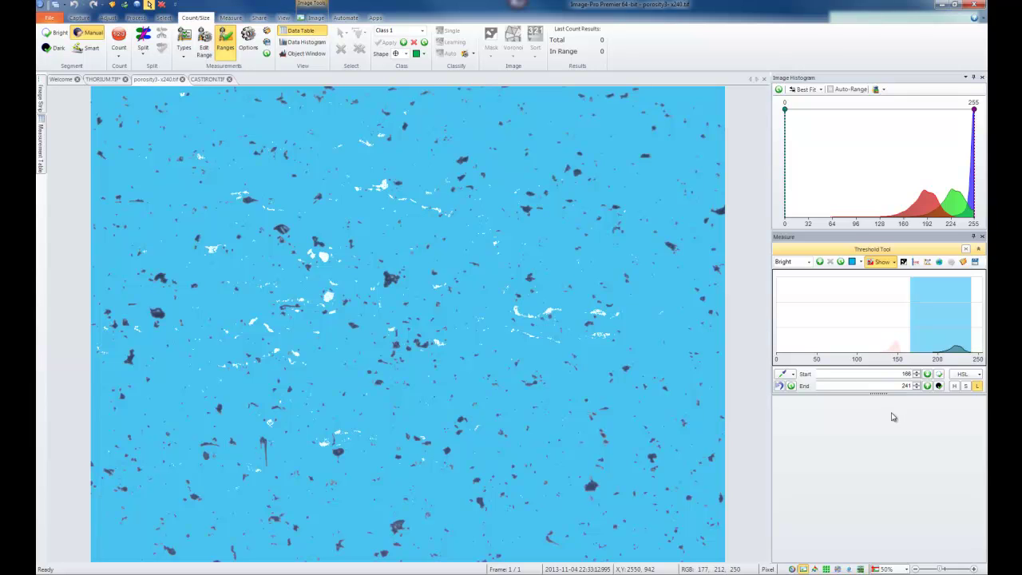
drag(921, 312, 885, 315)
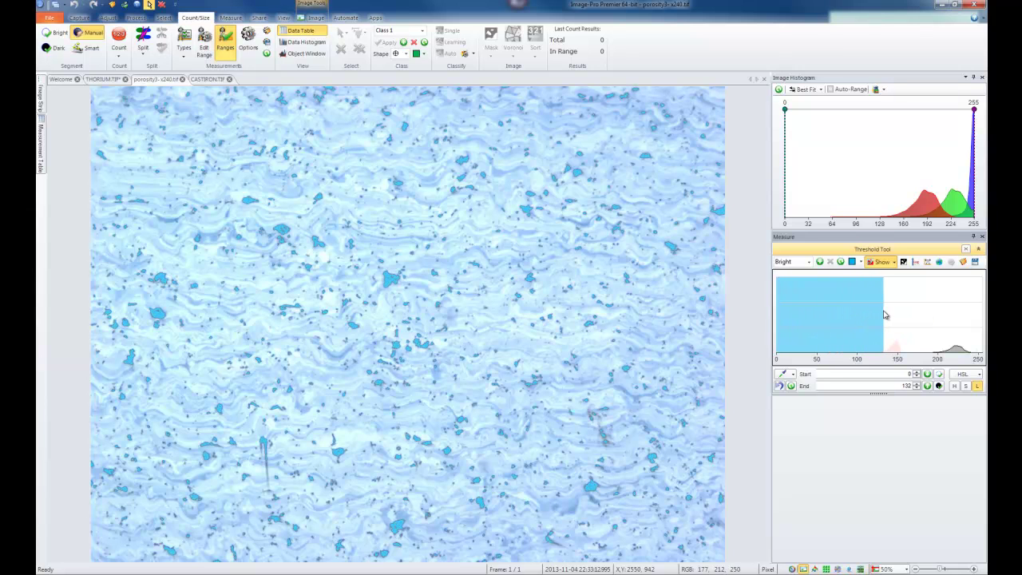
Color the threshold class red and count the dark pores across the whole porosity image
click(861, 262)
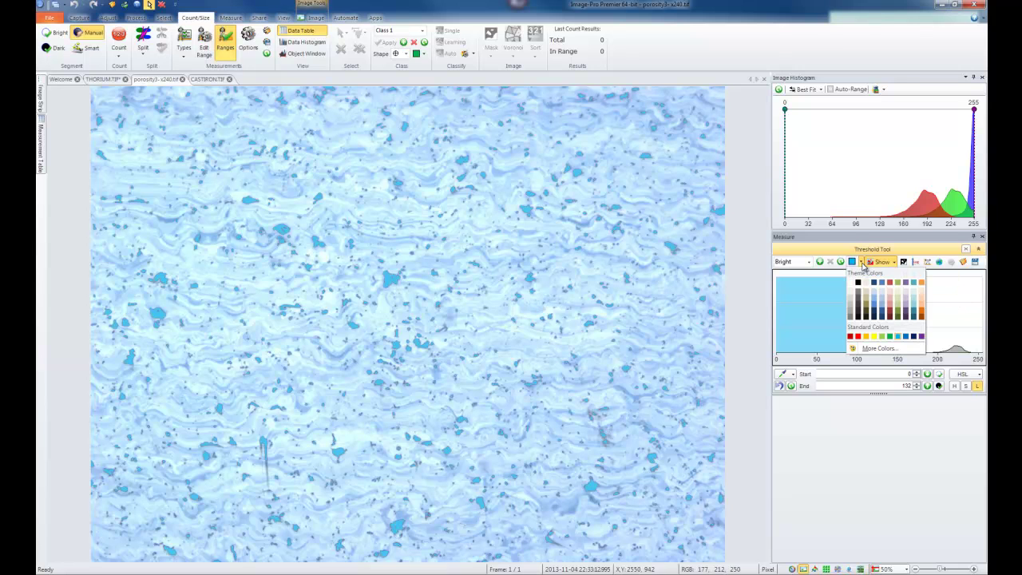
click(858, 336)
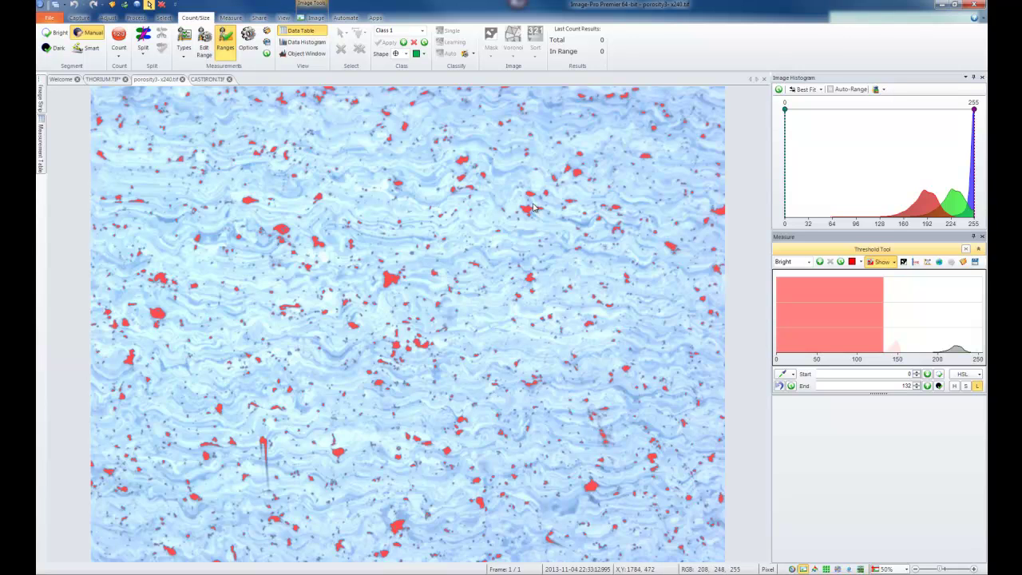
click(118, 34)
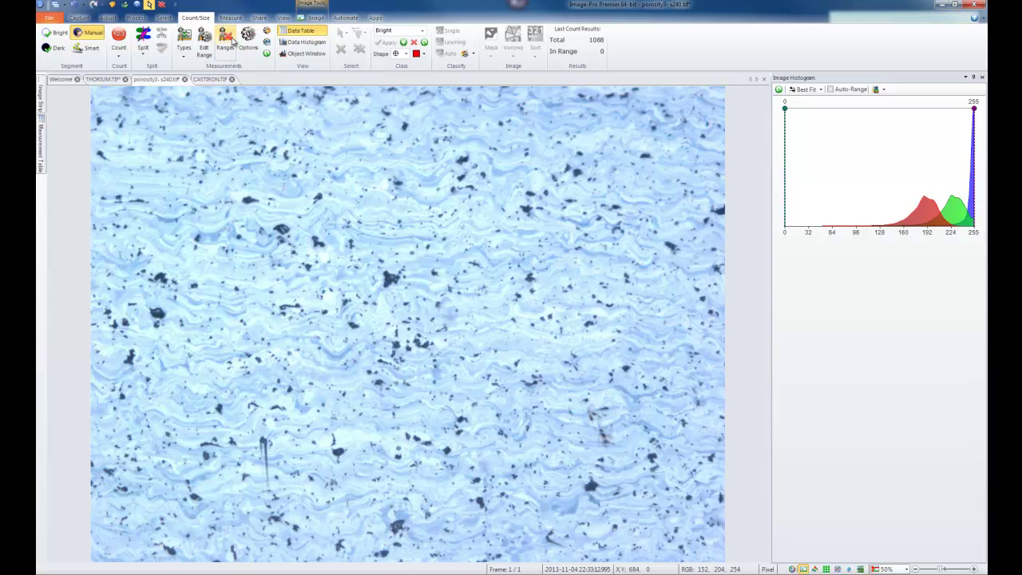
click(118, 37)
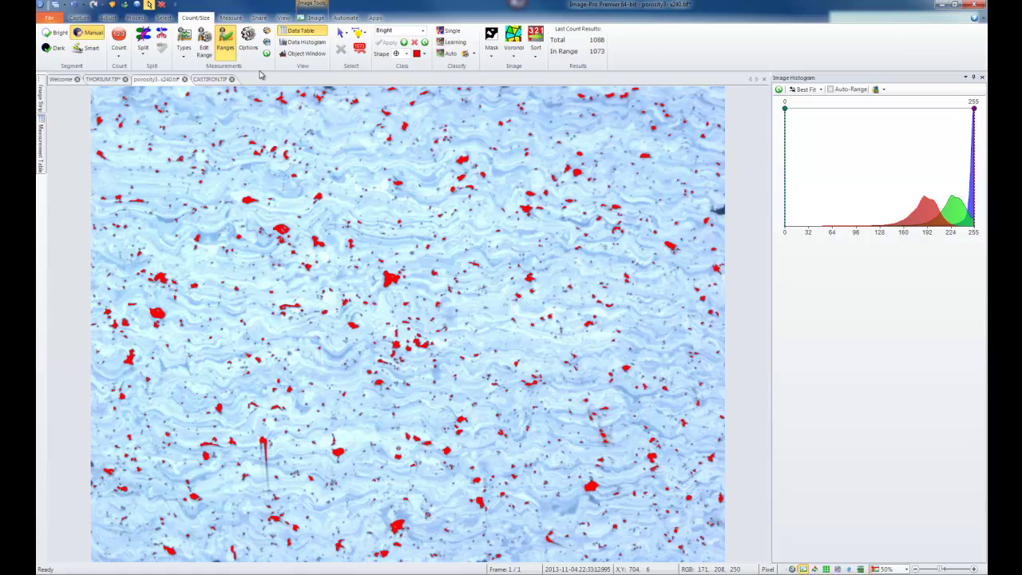
Draw a rectangular region of interest over the middle of the porosity image and count the pores inside it
click(164, 19)
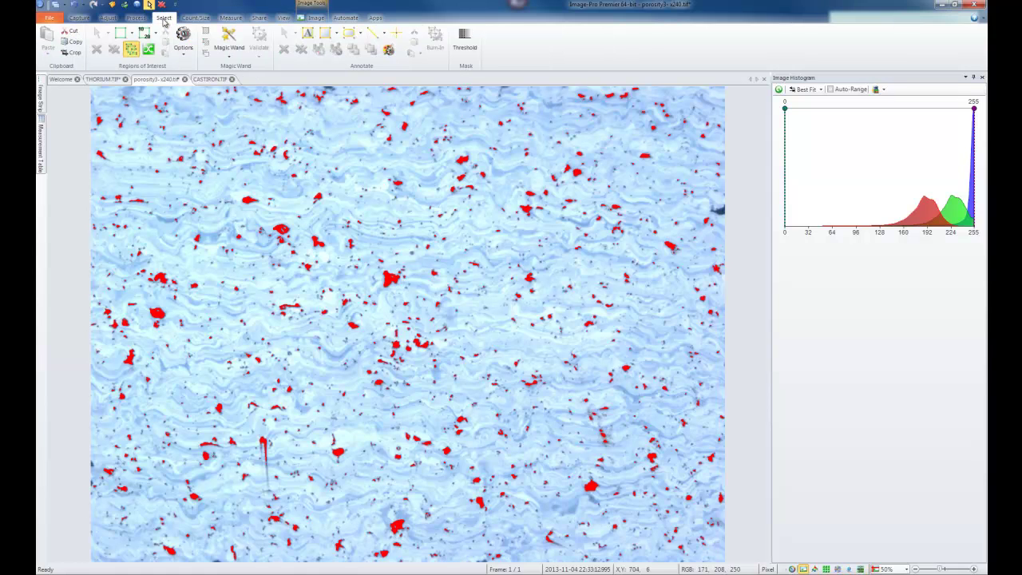
click(120, 33)
drag(231, 154, 506, 404)
click(196, 18)
click(118, 35)
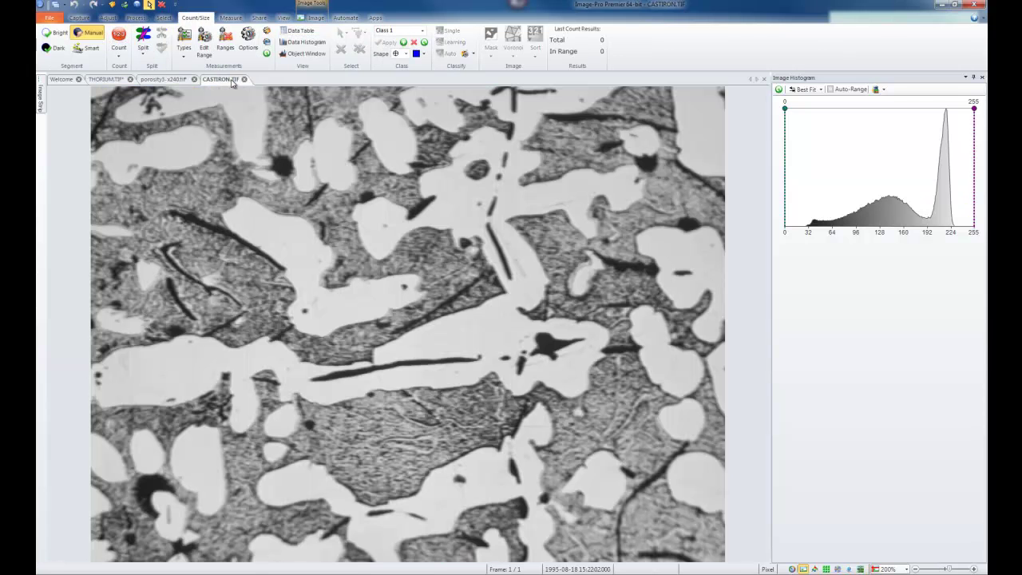
Switch to the CASTIRON.TIF image, manually threshold its darkest phase from 0 to 68, and name the class Dark
click(231, 80)
click(93, 35)
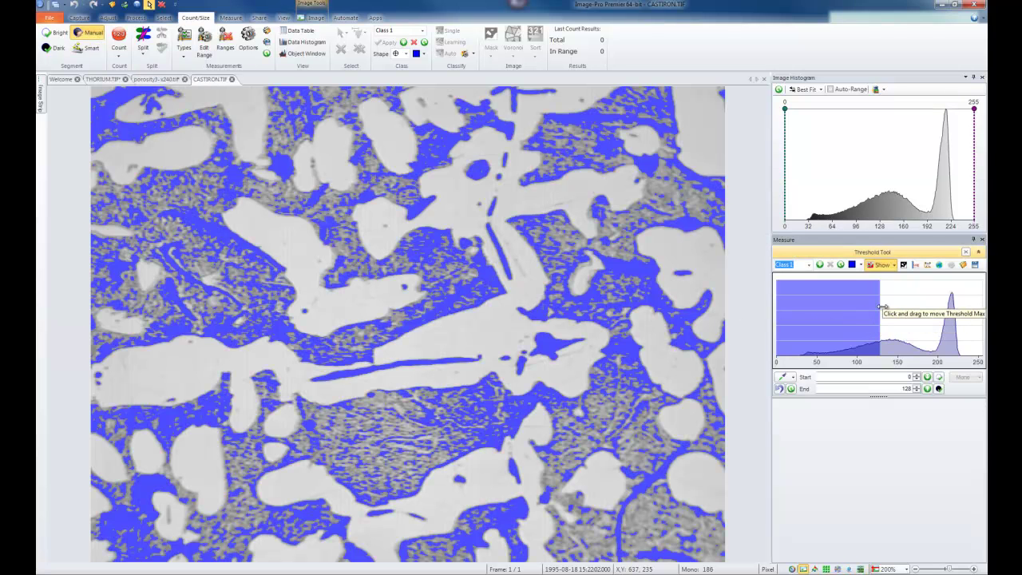
drag(831, 305, 832, 305)
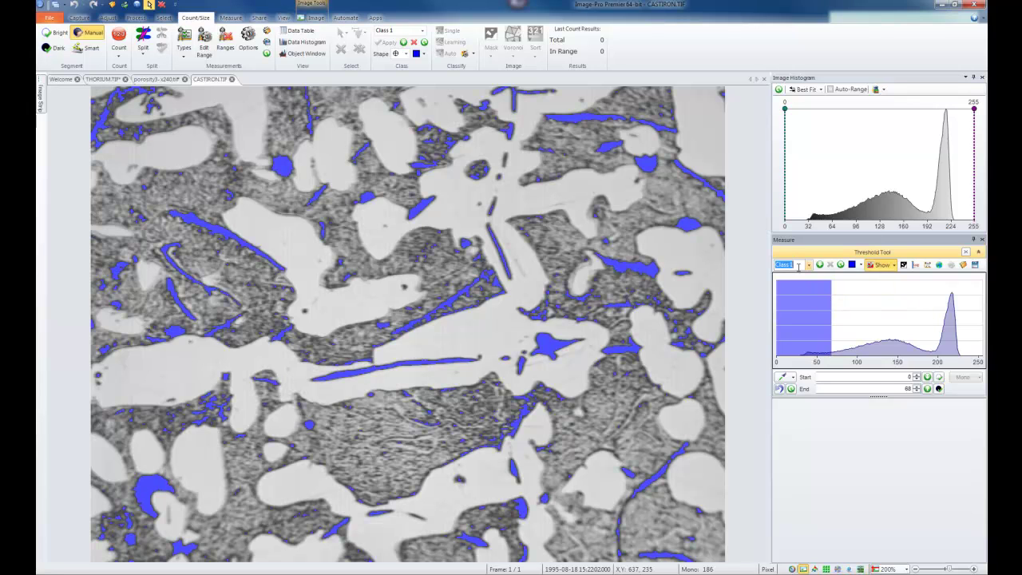
text(Dark)
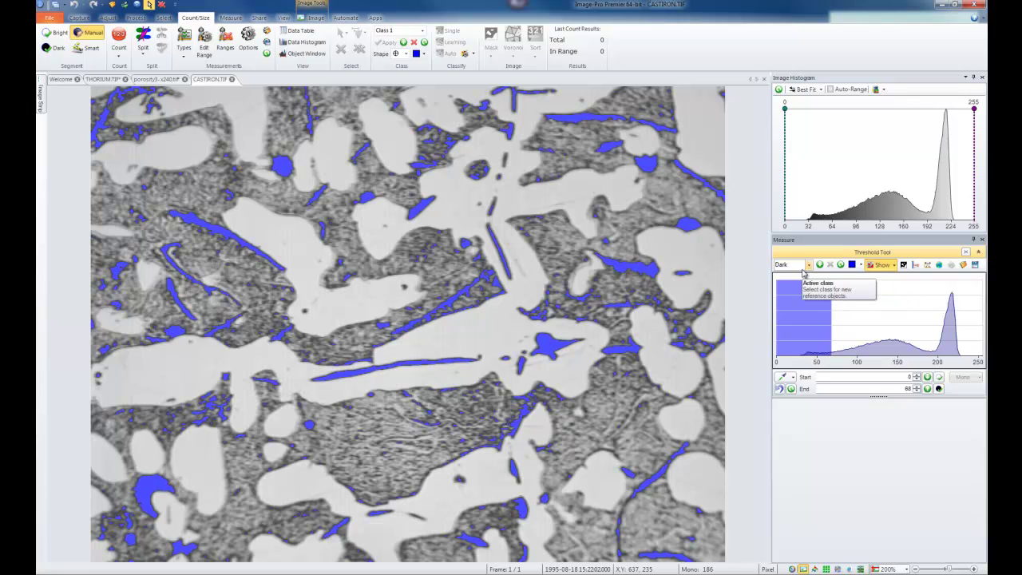
key(Return)
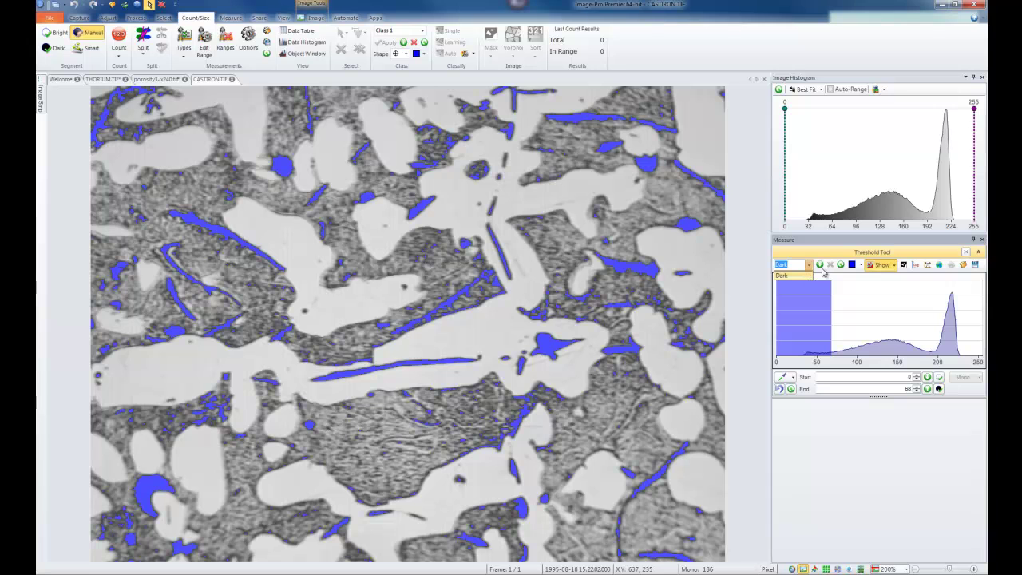
Add a second threshold class covering 68 to 180 and name it Medium
click(820, 266)
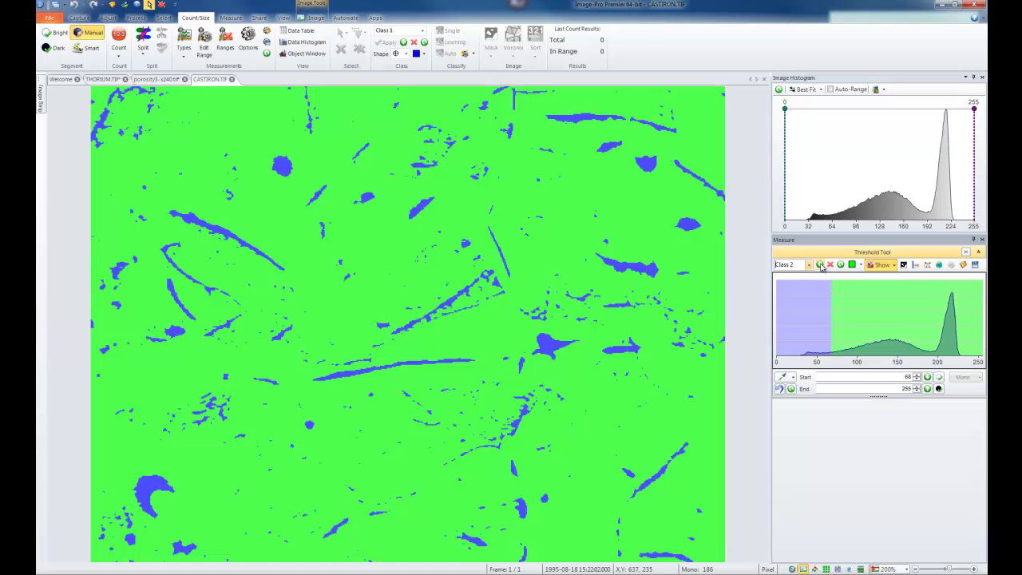
drag(950, 301, 922, 299)
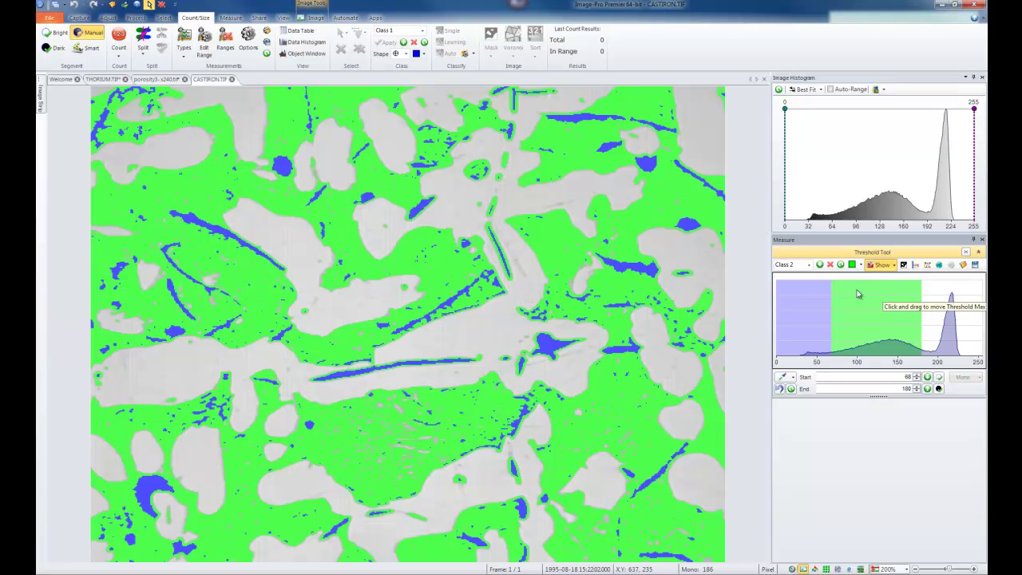
click(801, 266)
text(Medium)
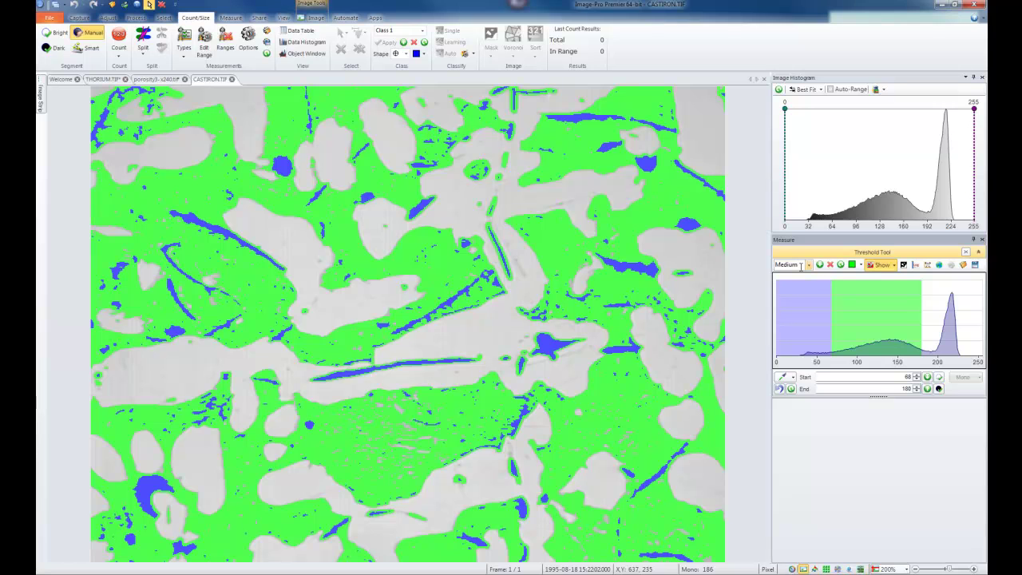
Add a third threshold class covering 180 to 255 and name it Bright
click(820, 264)
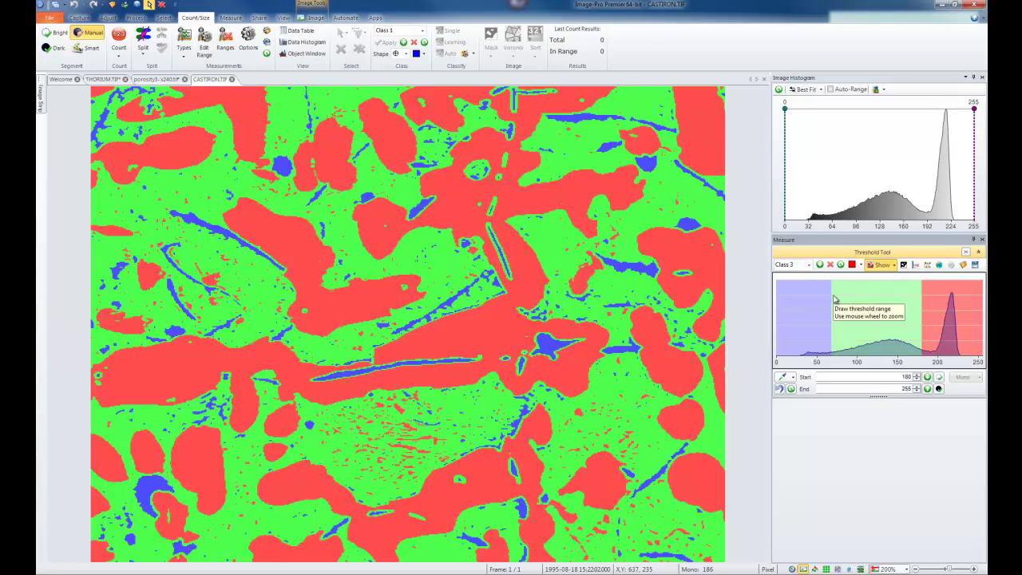
click(798, 266)
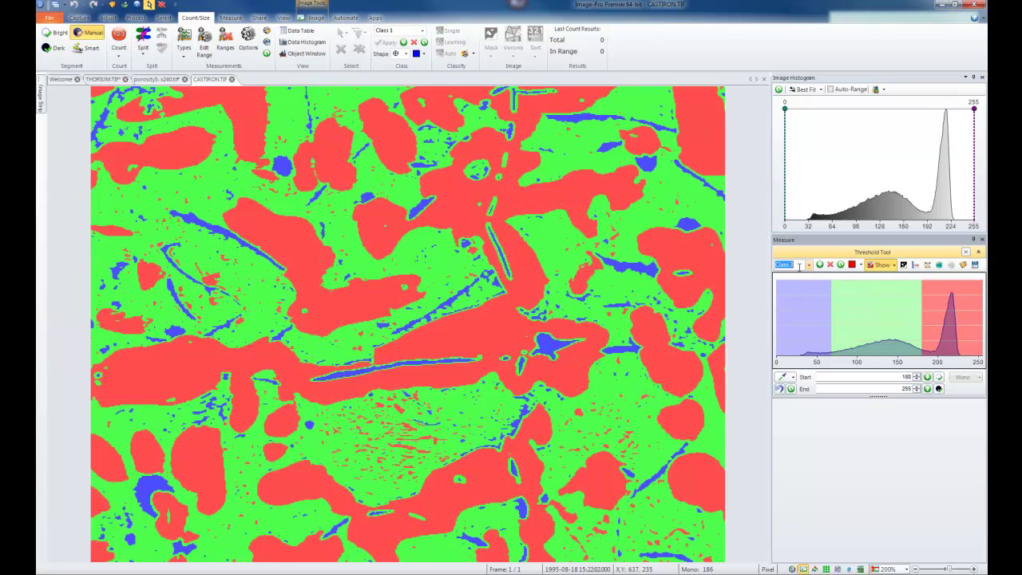
text(Bright)
Review the threshold class list, the class display and overlap options, and the eyedropper sampling size settings for the Medium class
click(808, 266)
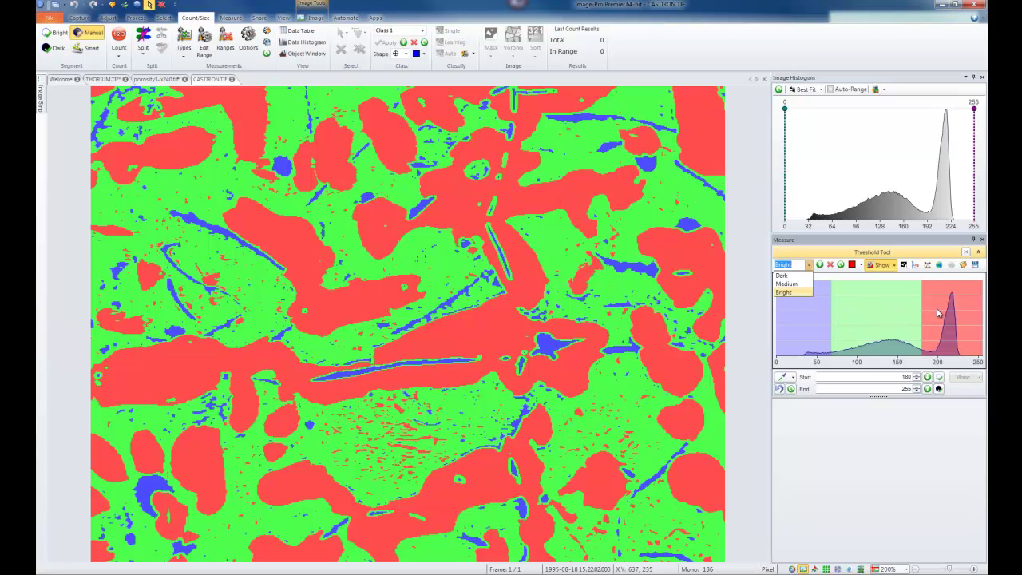
click(897, 271)
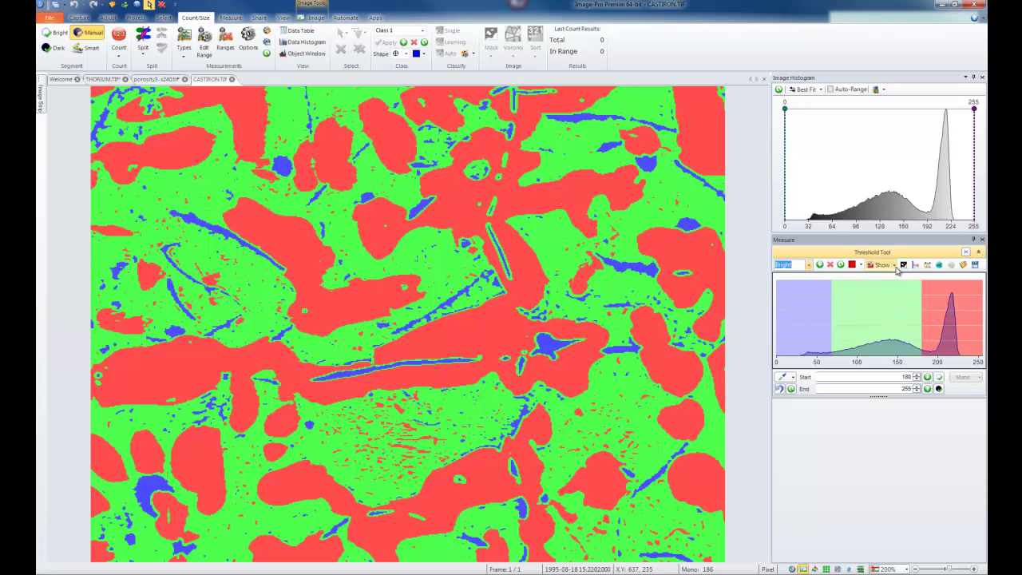
click(897, 270)
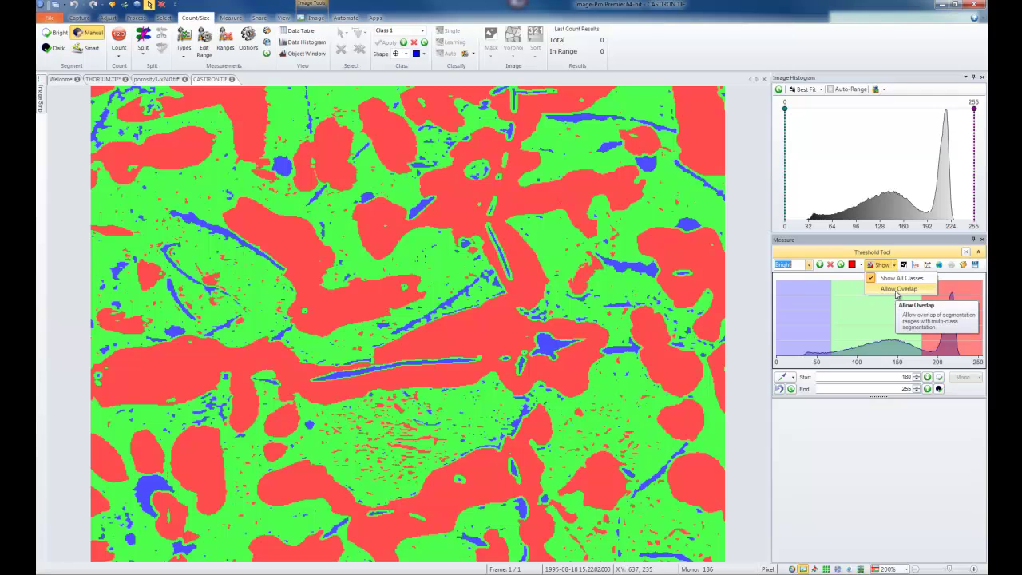
click(876, 320)
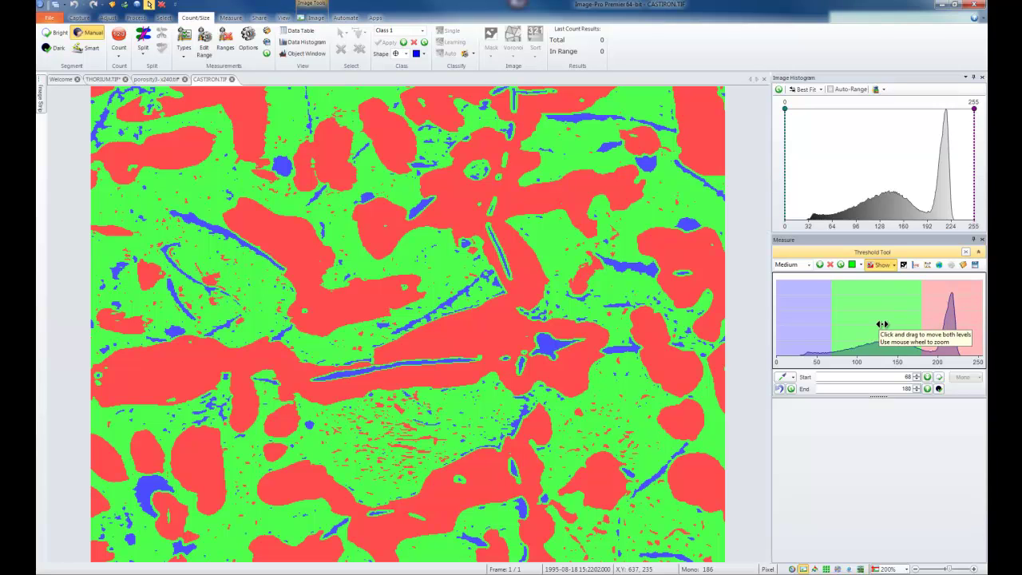
click(793, 377)
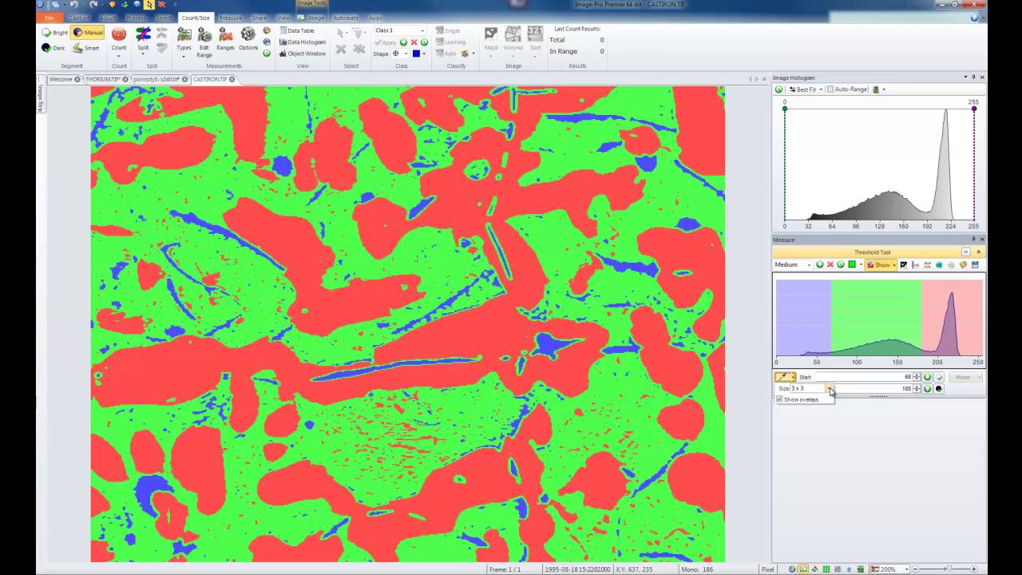
click(829, 388)
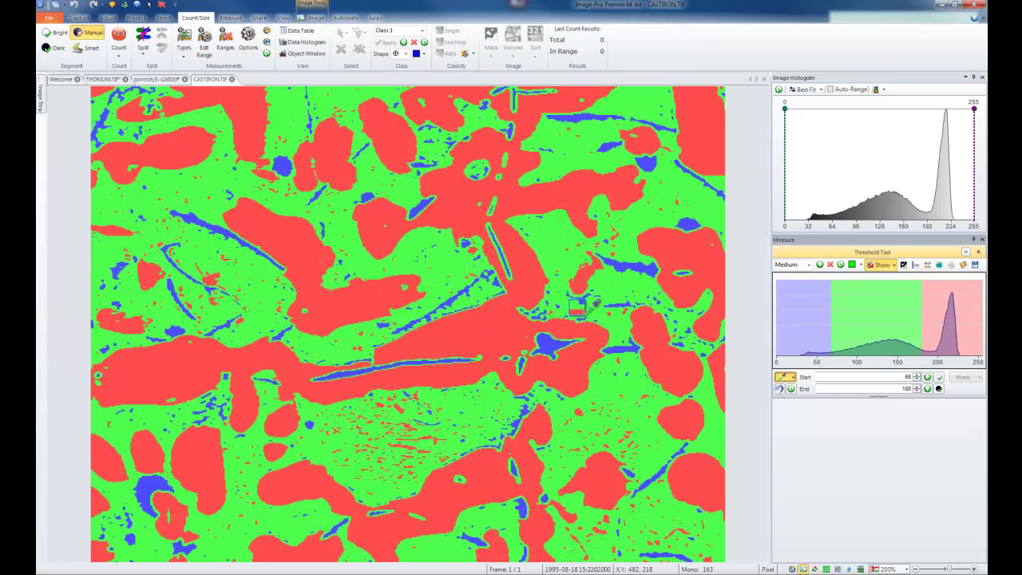
click(783, 376)
click(789, 390)
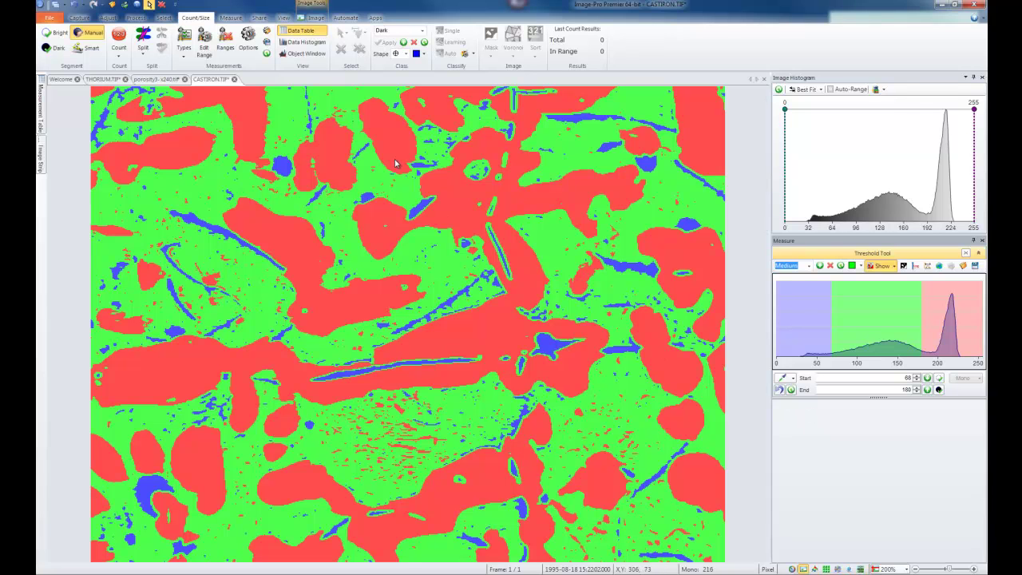
Set Clean Borders to None in the measurement options and count the objects of all three threshold classes
click(248, 40)
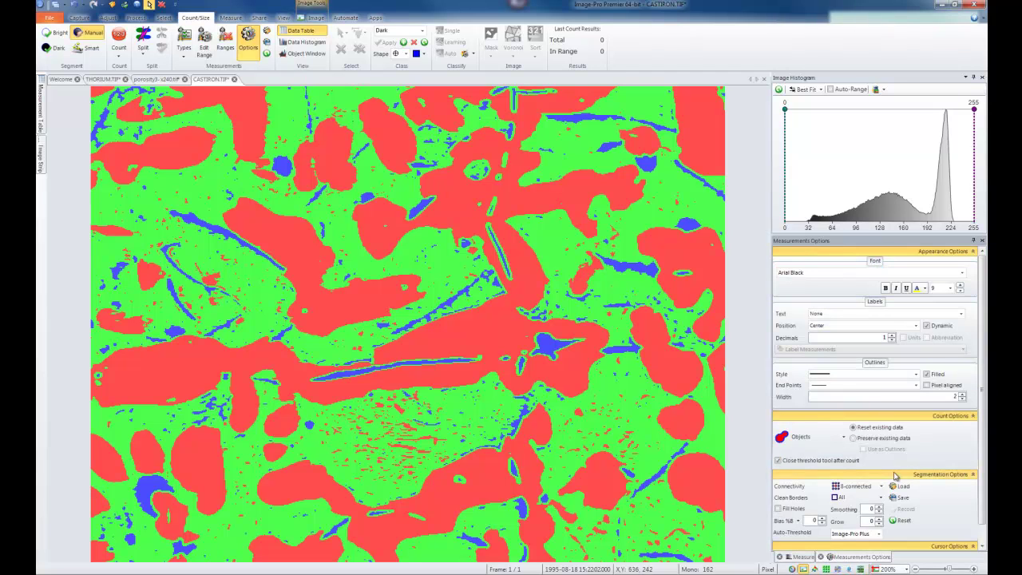
click(880, 498)
click(850, 519)
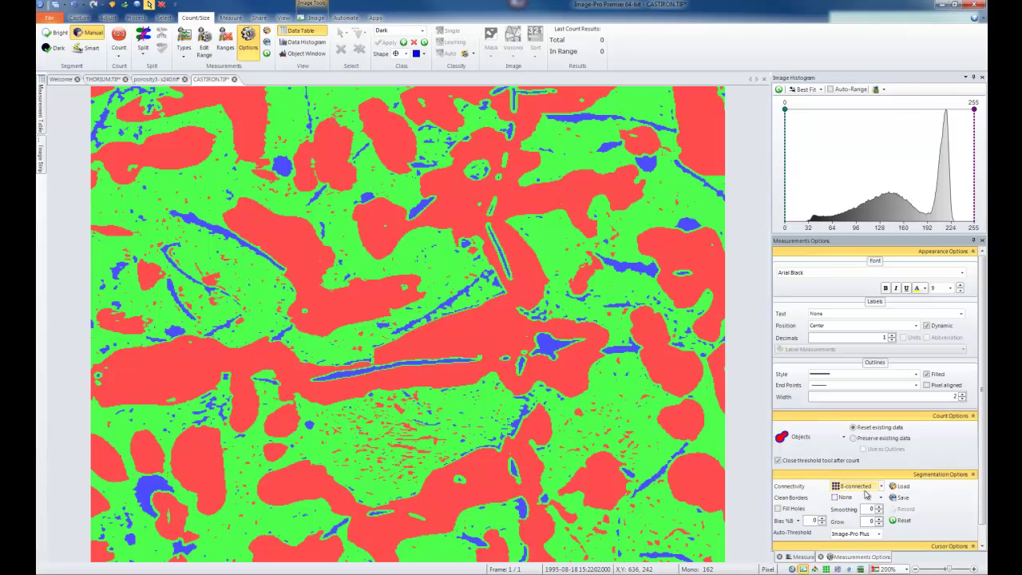
click(926, 373)
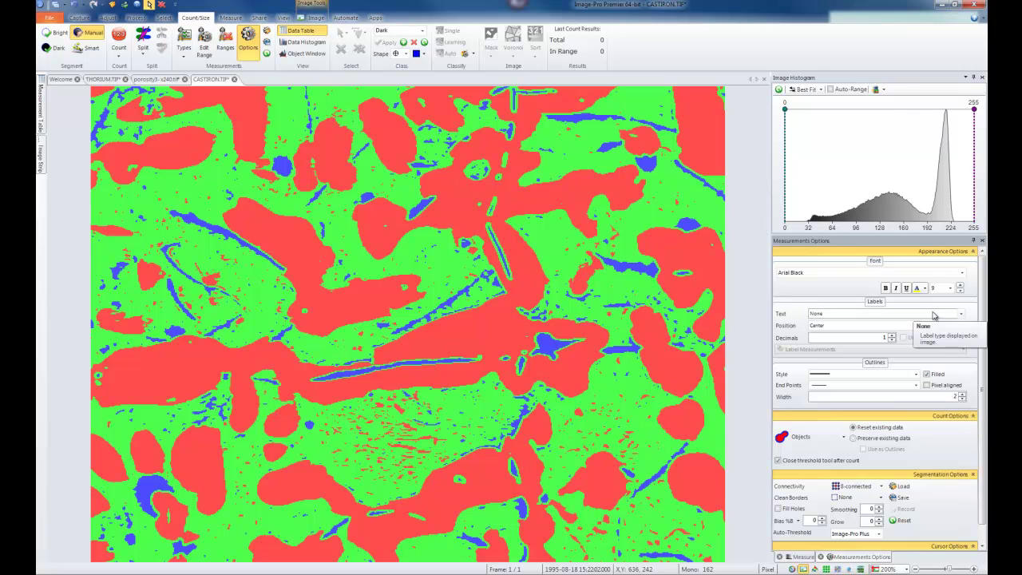
click(819, 558)
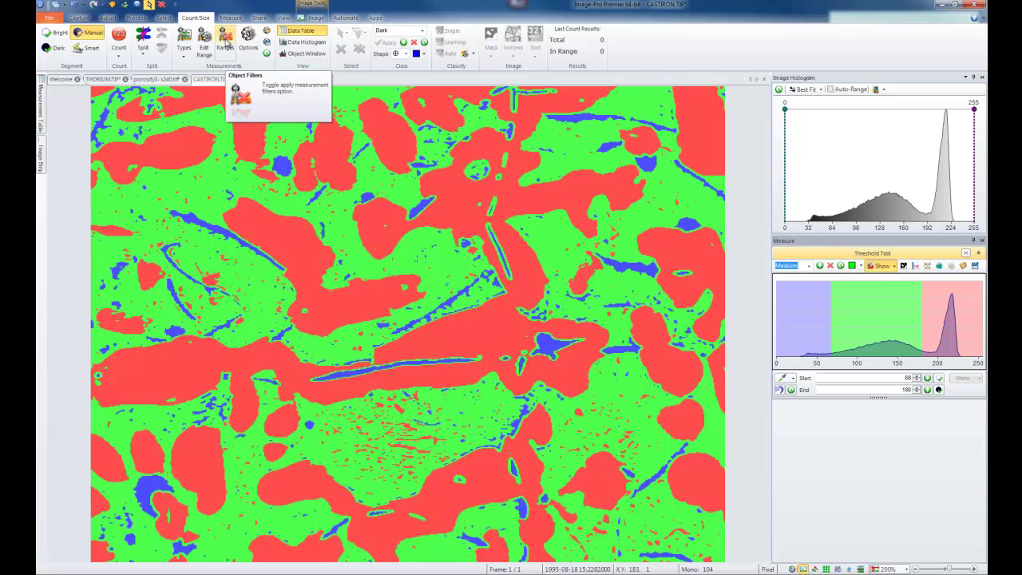
click(183, 41)
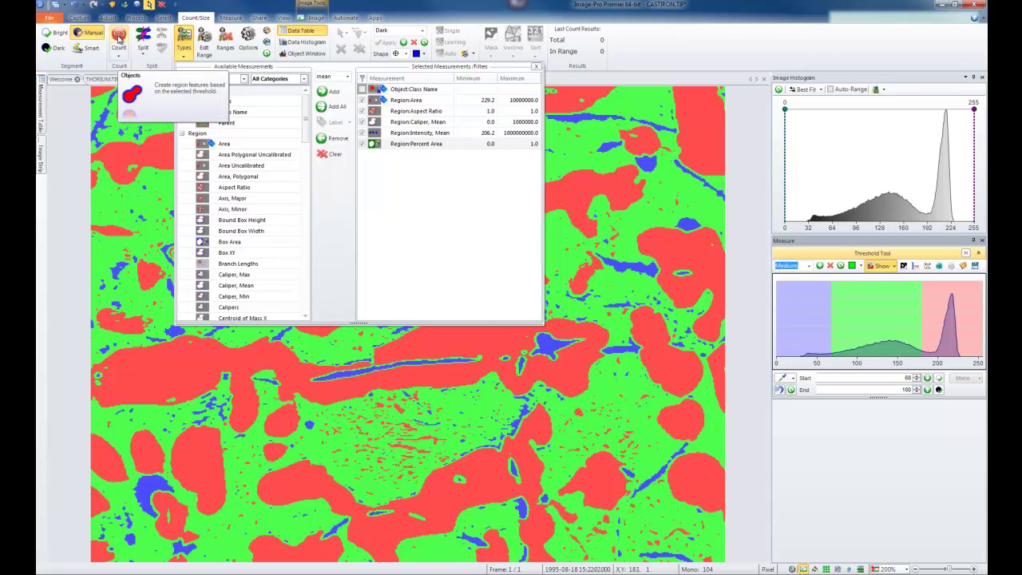
click(118, 38)
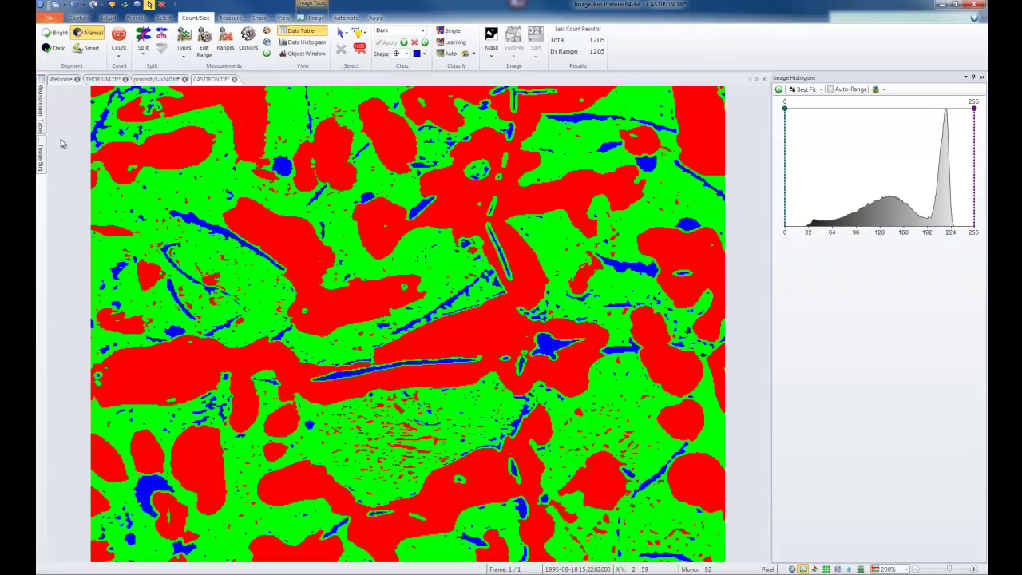
Close the Image Strip, keep the Measurement Table docked open, and widen it to show the Percent Area column
mouse_move(43, 155)
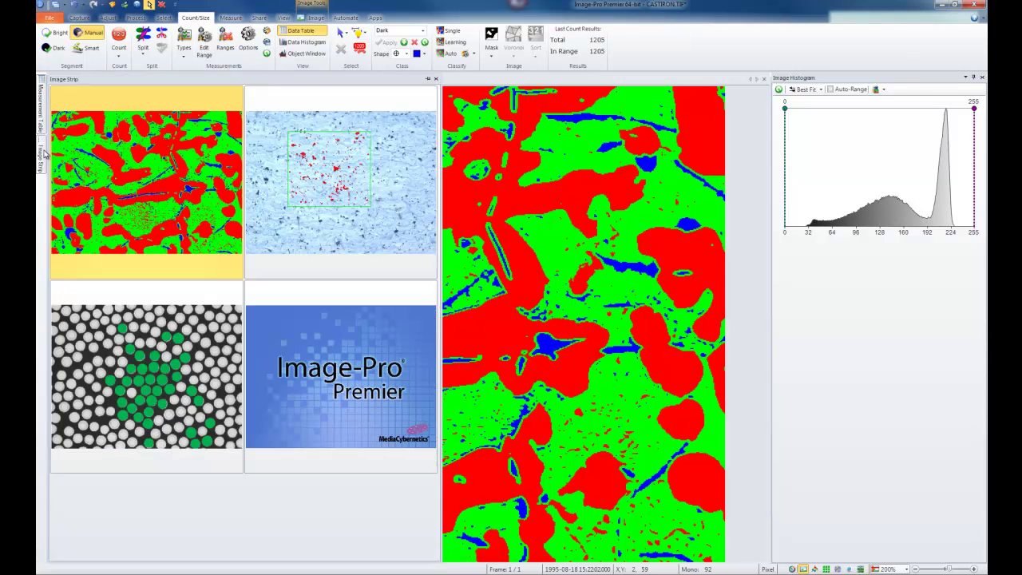
click(435, 79)
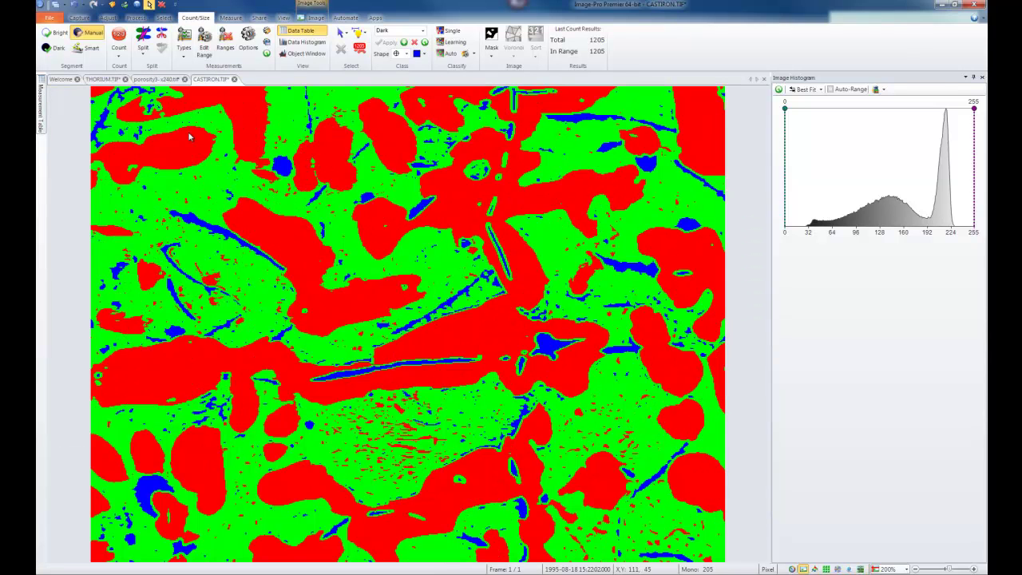
mouse_move(43, 117)
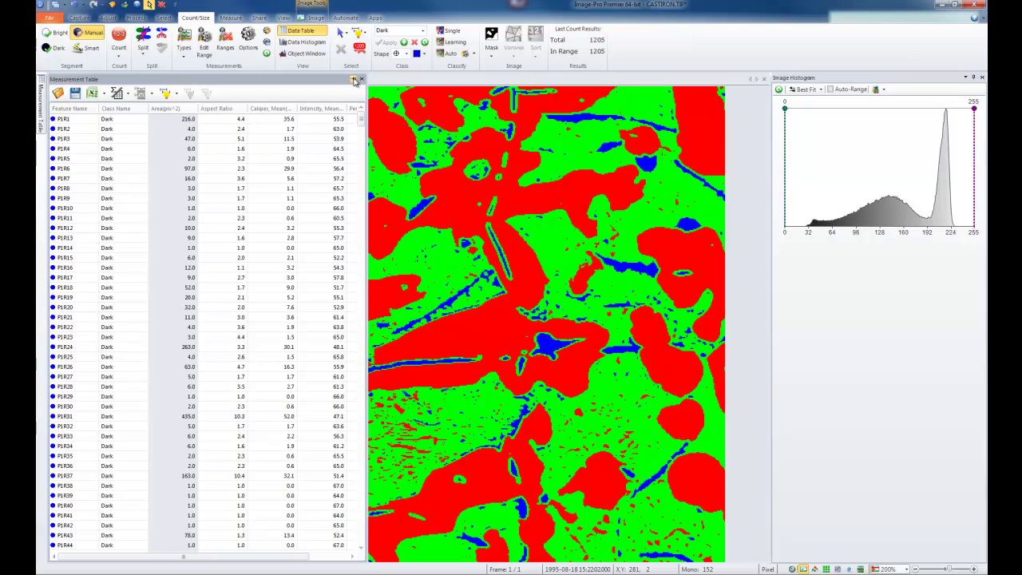
click(356, 79)
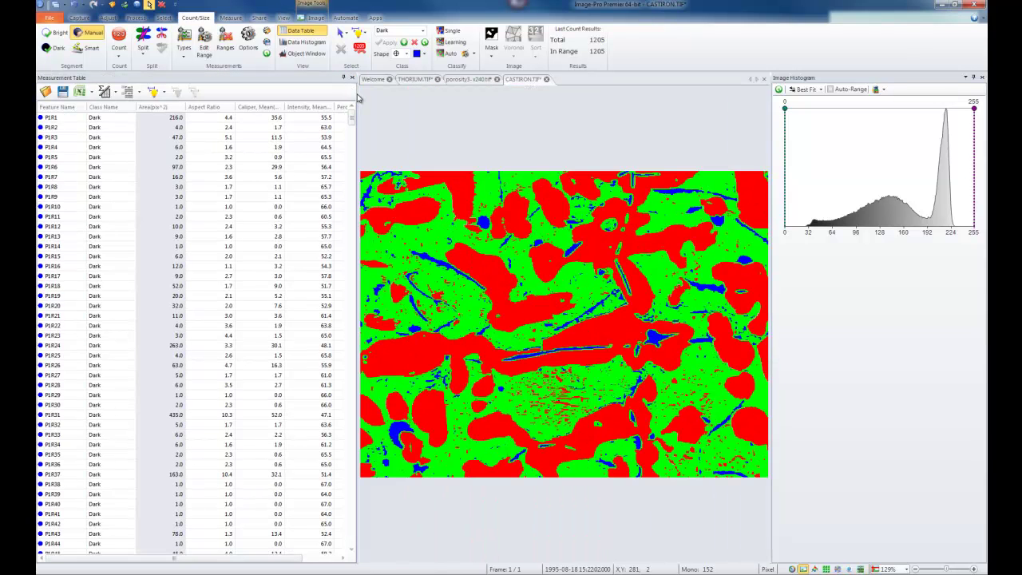
drag(359, 94, 448, 103)
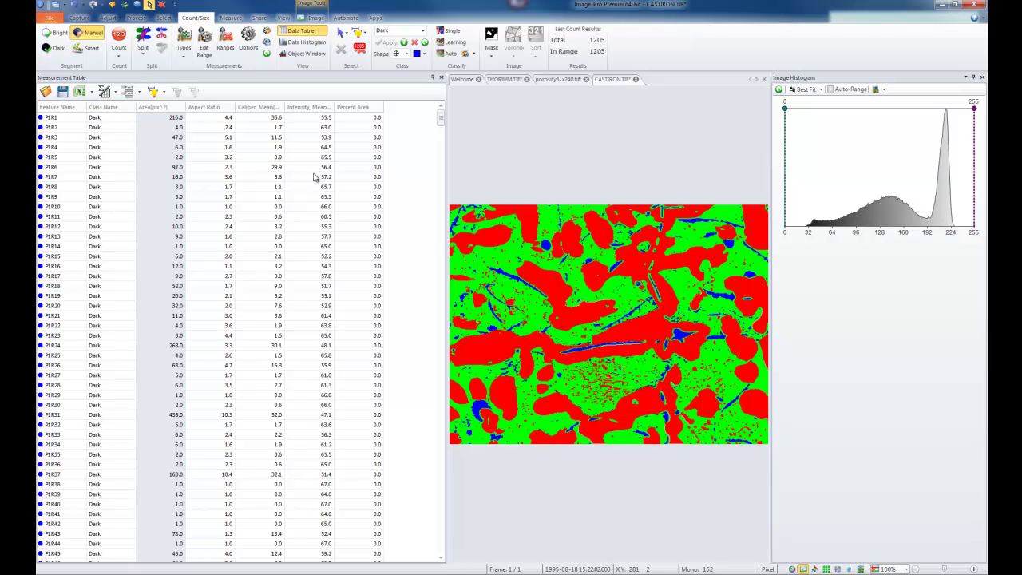
Group the measurement table by class and check the individual rows of the Bright, Dark and Medium groups
drag(441, 118, 442, 322)
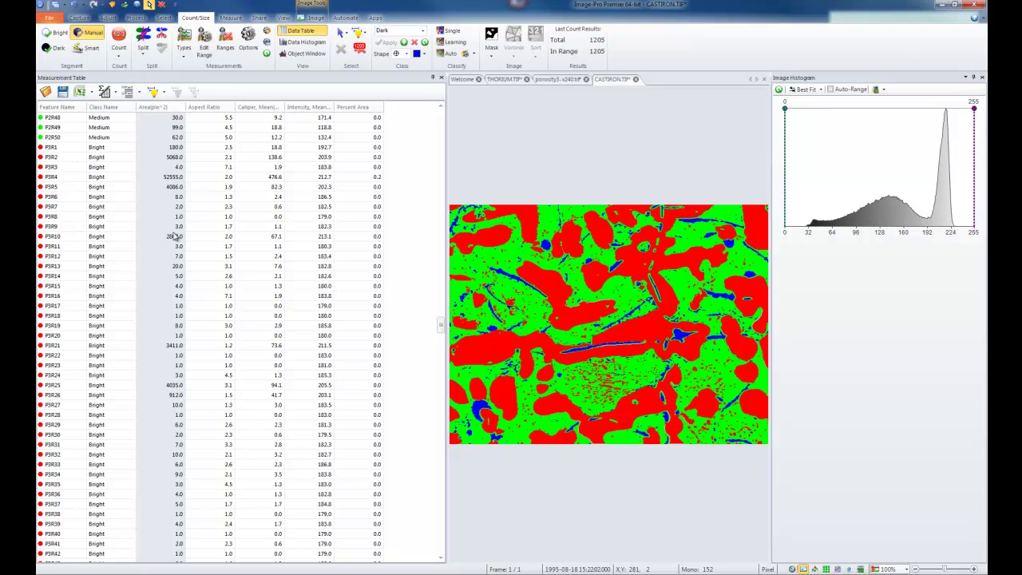
click(128, 93)
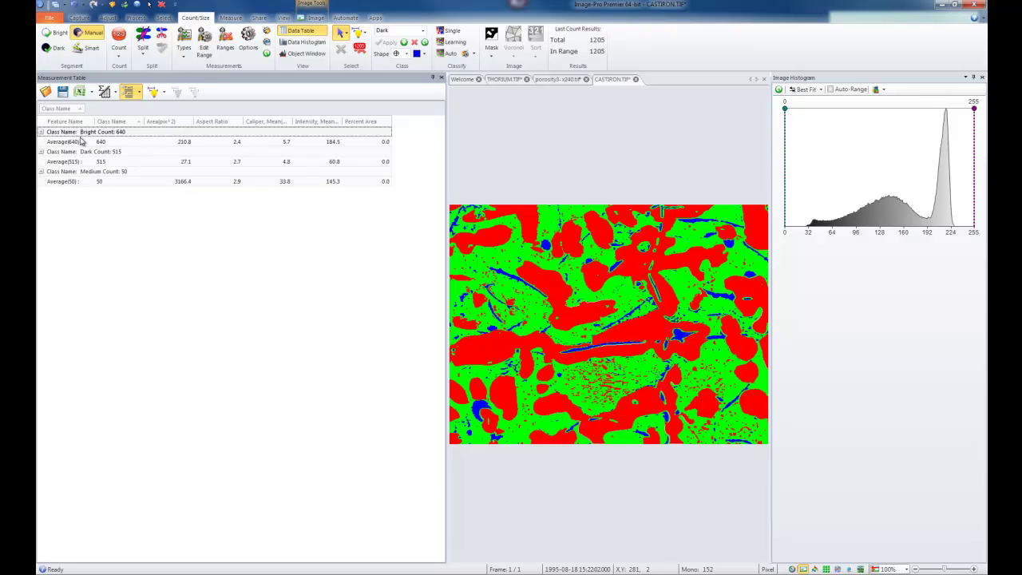
click(42, 132)
click(42, 132)
click(41, 152)
click(41, 152)
click(41, 171)
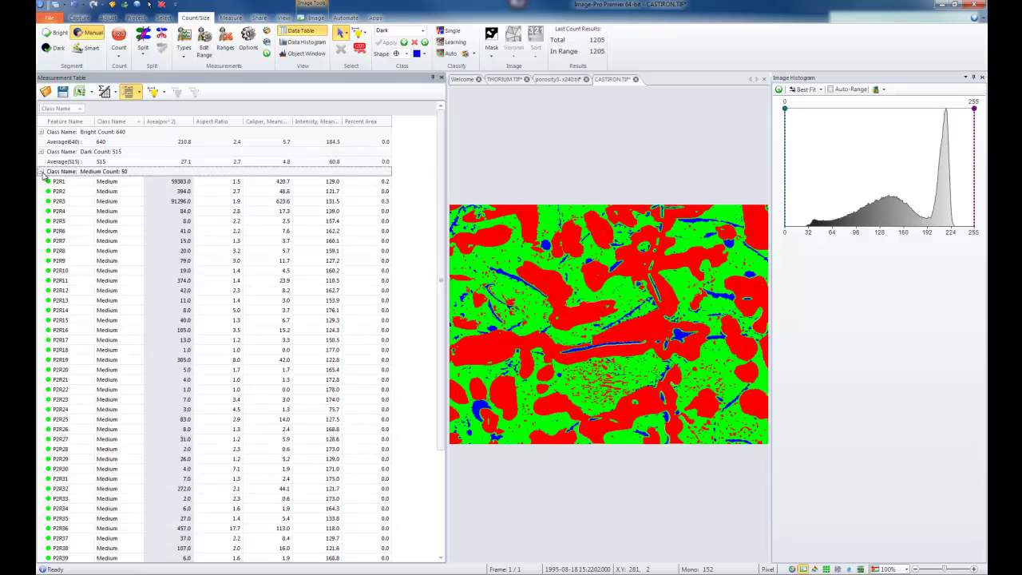
click(42, 172)
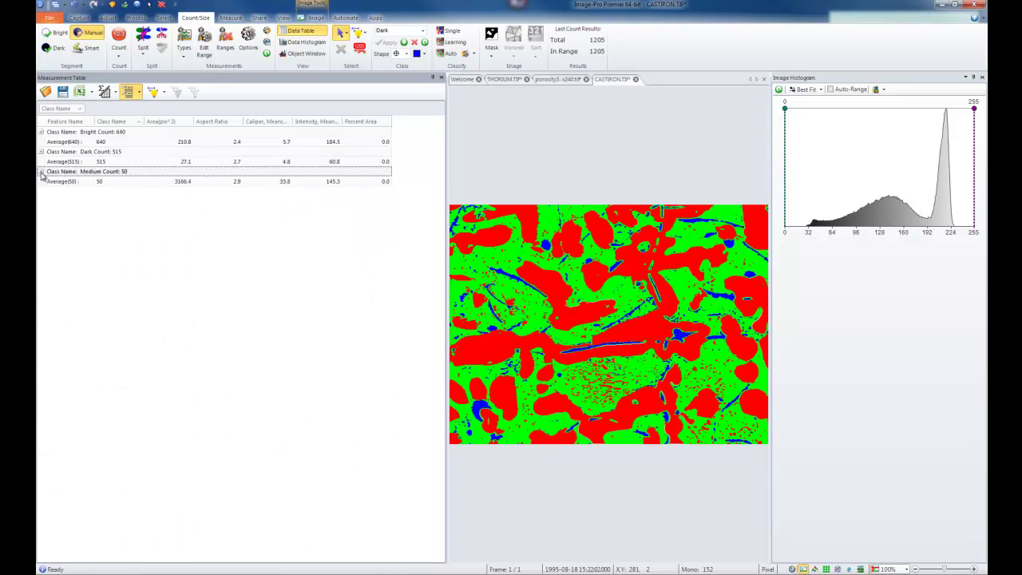
Review the statistics available for the group totals and keep Average selected
click(140, 94)
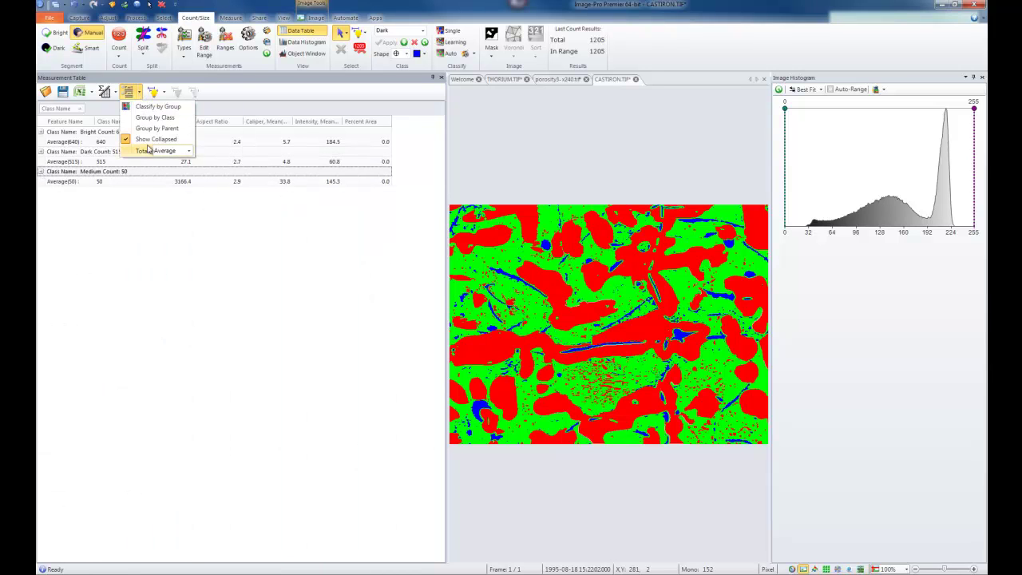
click(188, 152)
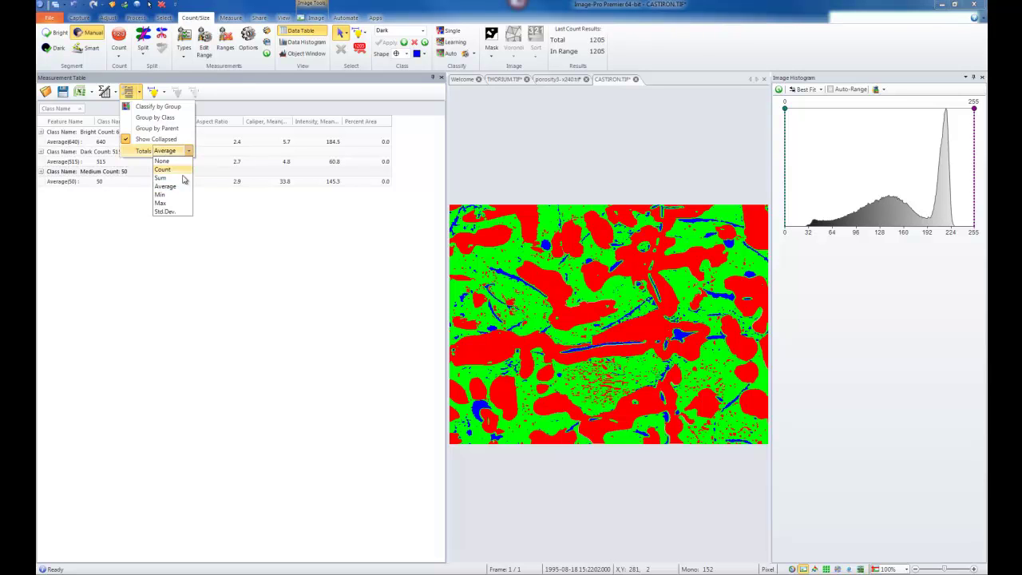
click(164, 186)
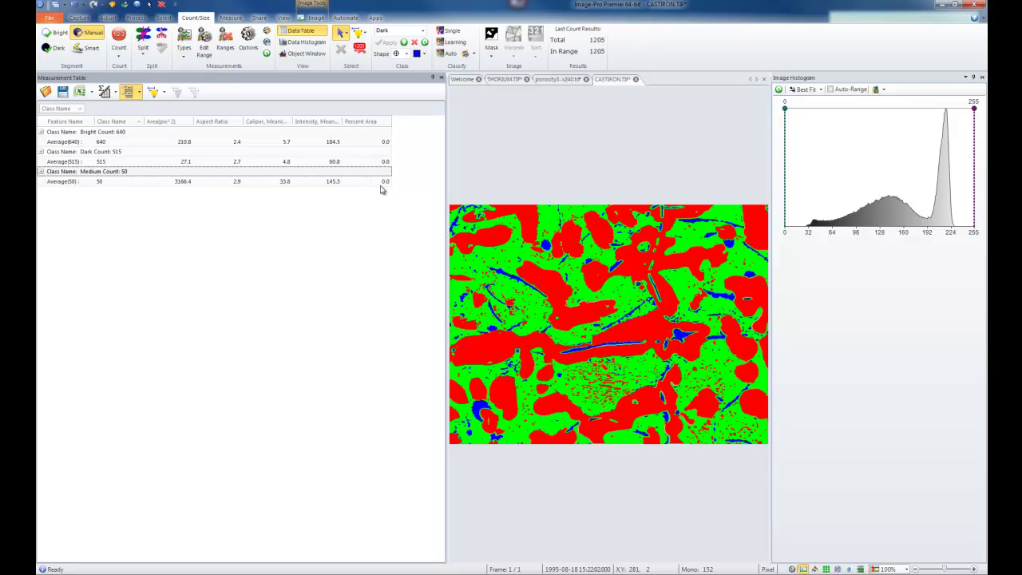
Set the measurement display to 4 decimals and close the measurement options
click(248, 38)
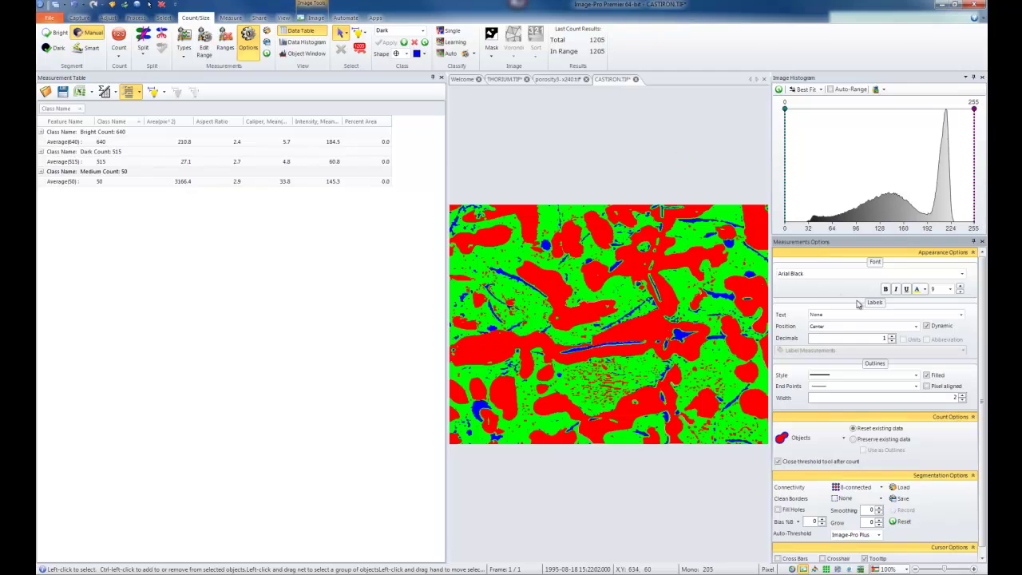
click(893, 336)
click(893, 336)
click(892, 336)
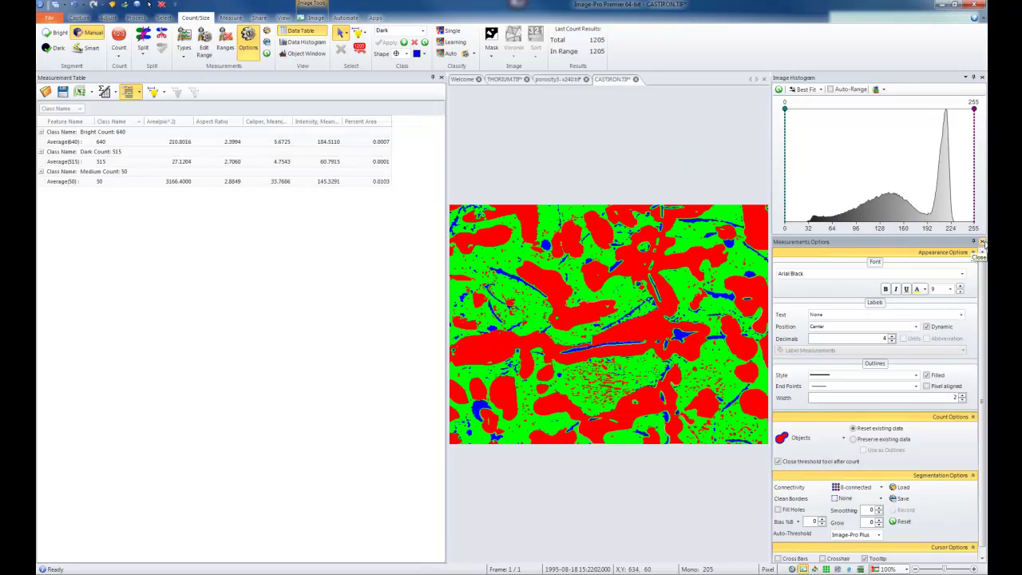
click(983, 242)
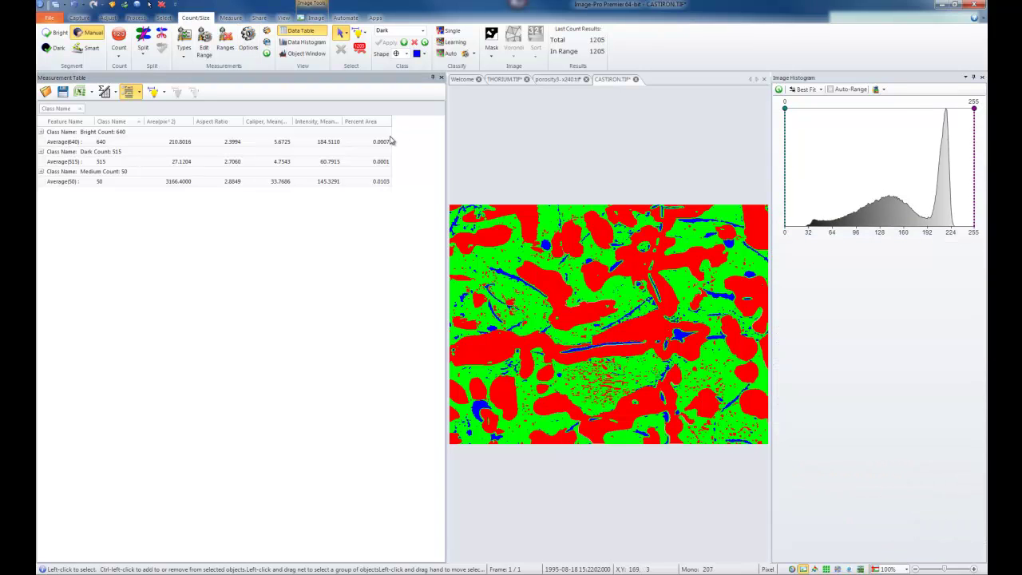
Expand the Medium, Dark and Bright groups to examine each object's measurements and percent area
click(42, 172)
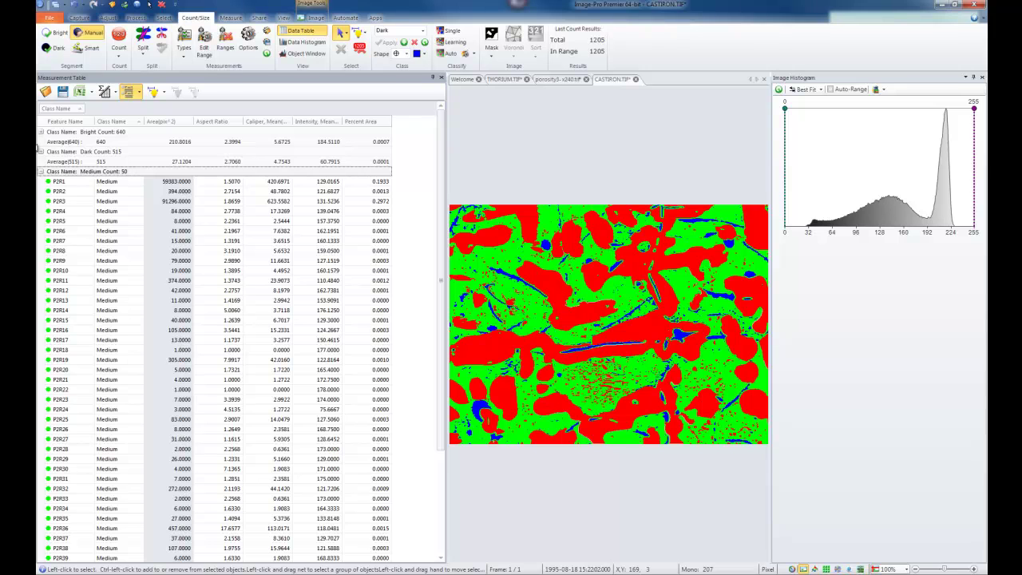
click(41, 152)
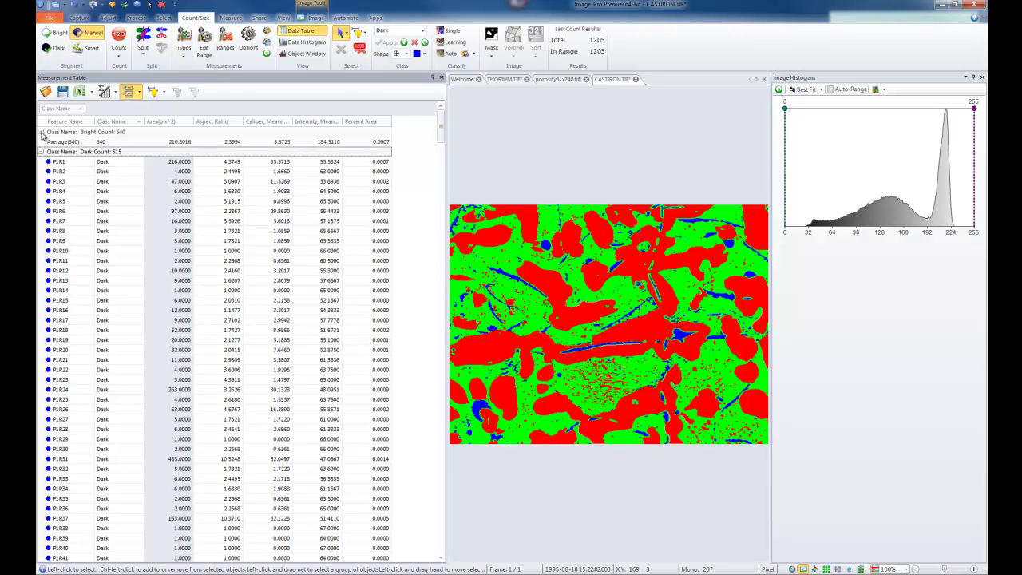
click(43, 132)
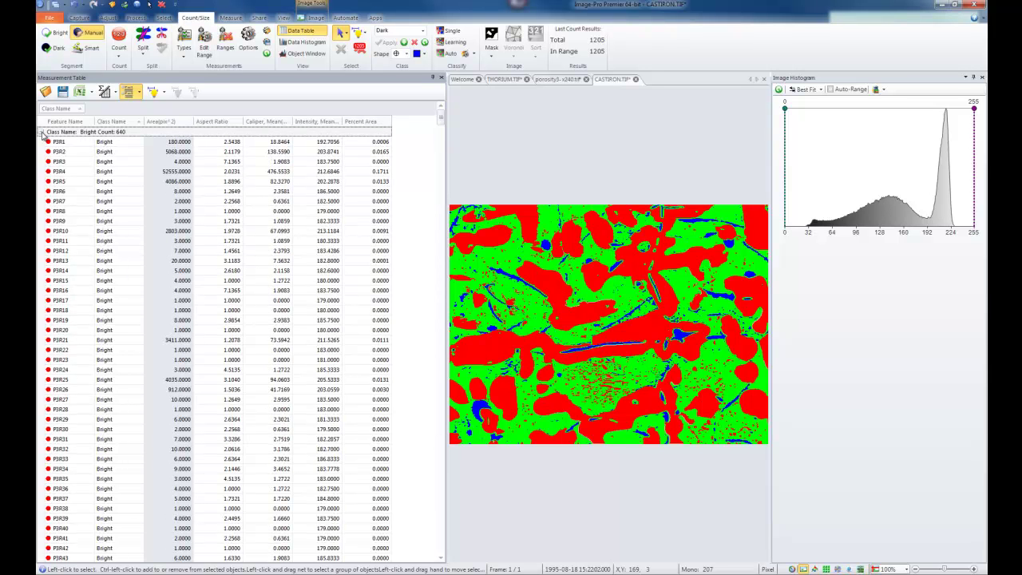